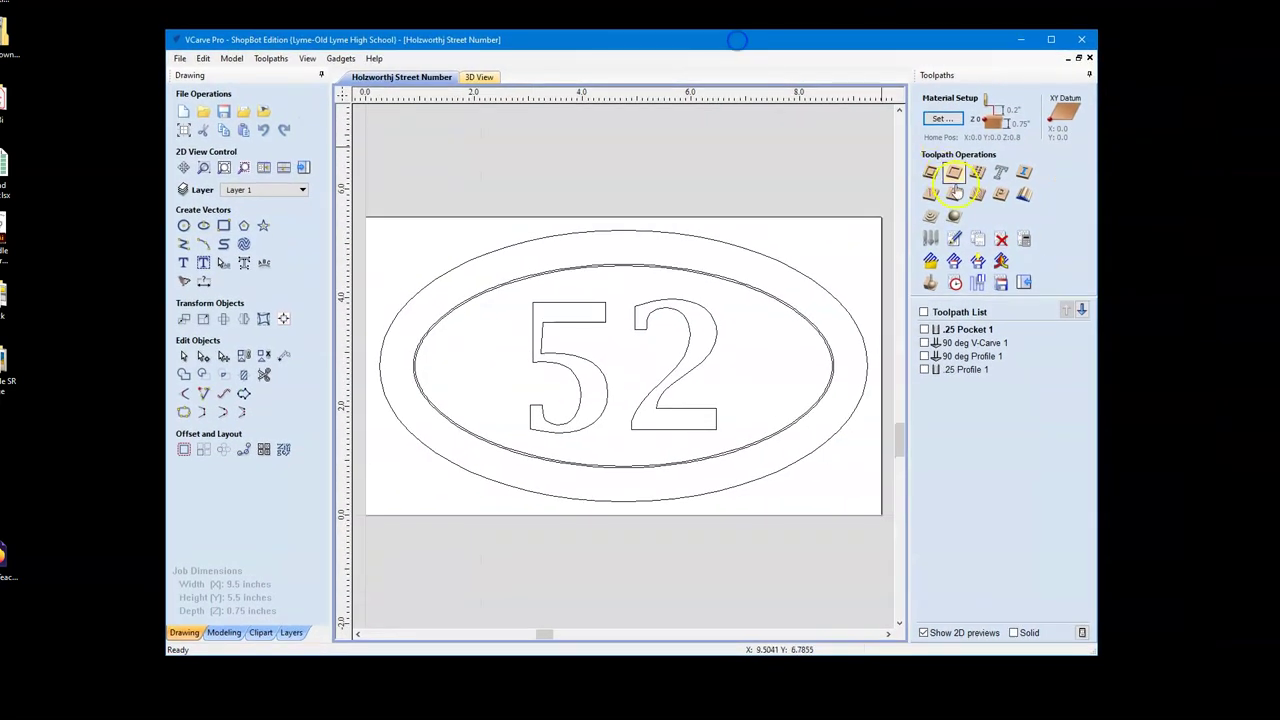
Enlarge the VCarve window and preview each of the four toolpaths in turn
{"action": "left_click_drag", "start_coordinate": [1092, 650], "coordinate": [1180, 670]}
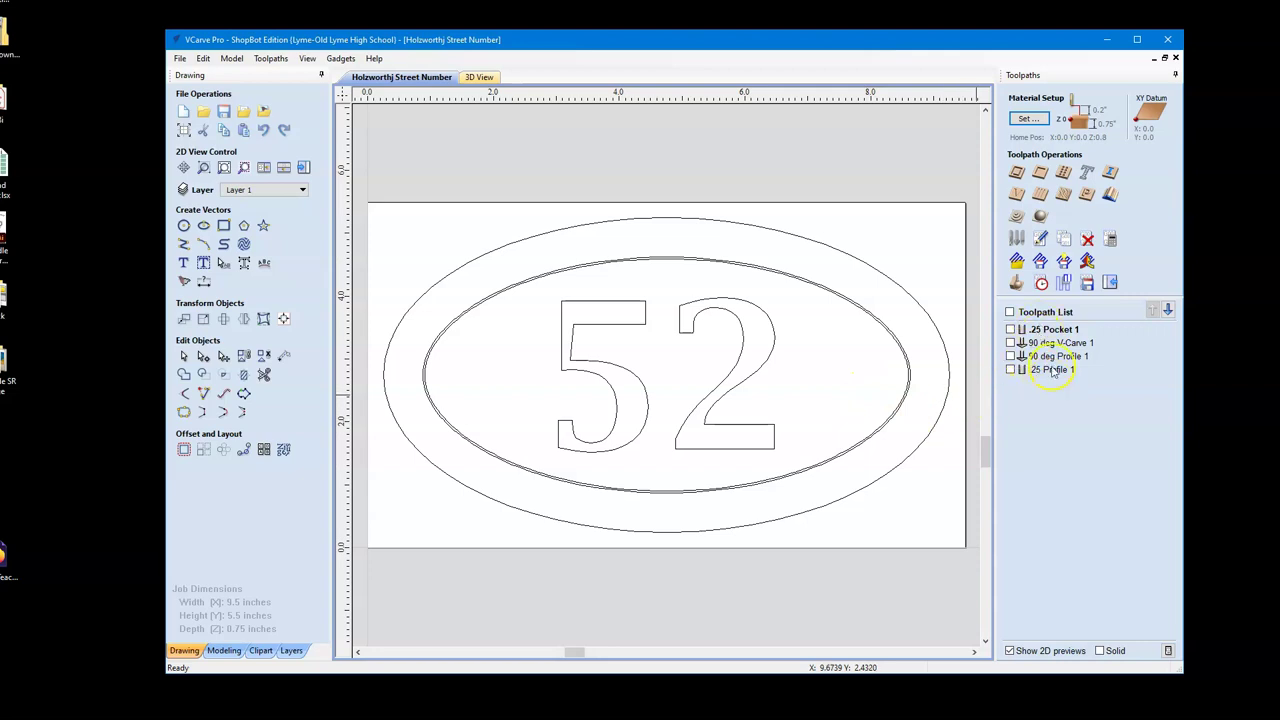
{"action": "left_click", "coordinate": [1066, 330]}
{"action": "left_click", "coordinate": [1058, 356]}
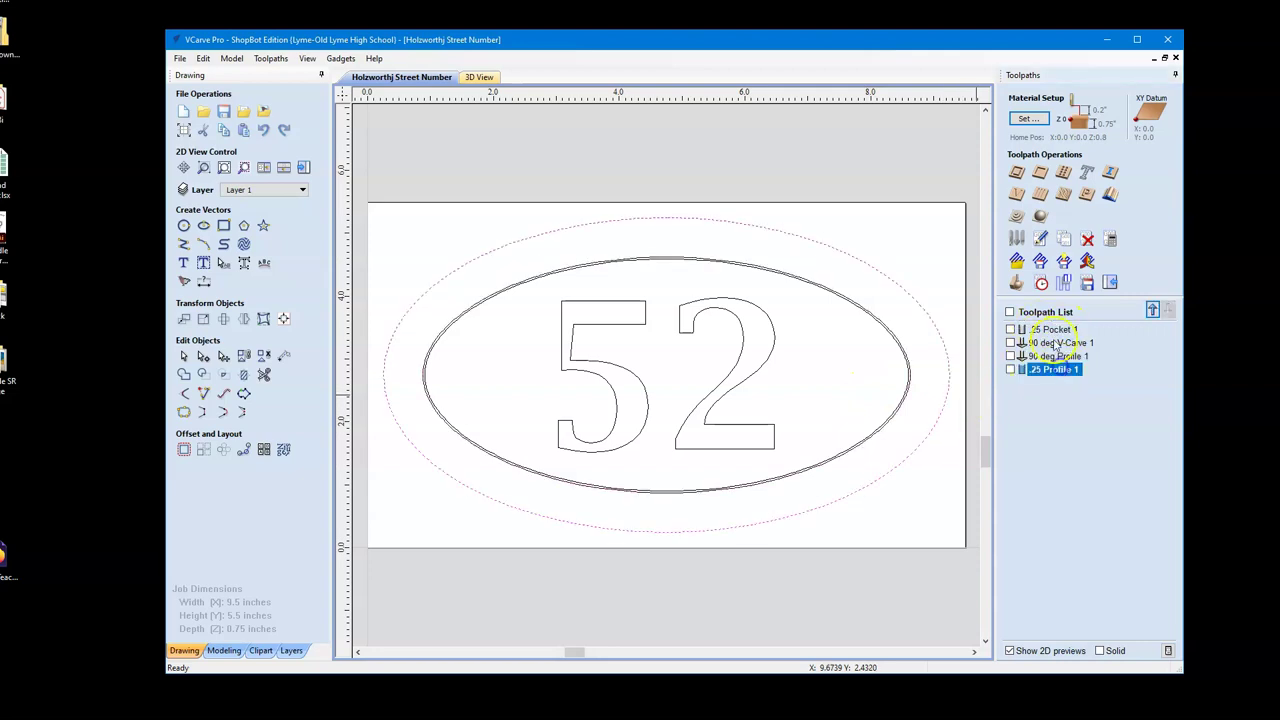
{"action": "left_click", "coordinate": [1060, 343]}
{"action": "left_click", "coordinate": [1058, 356]}
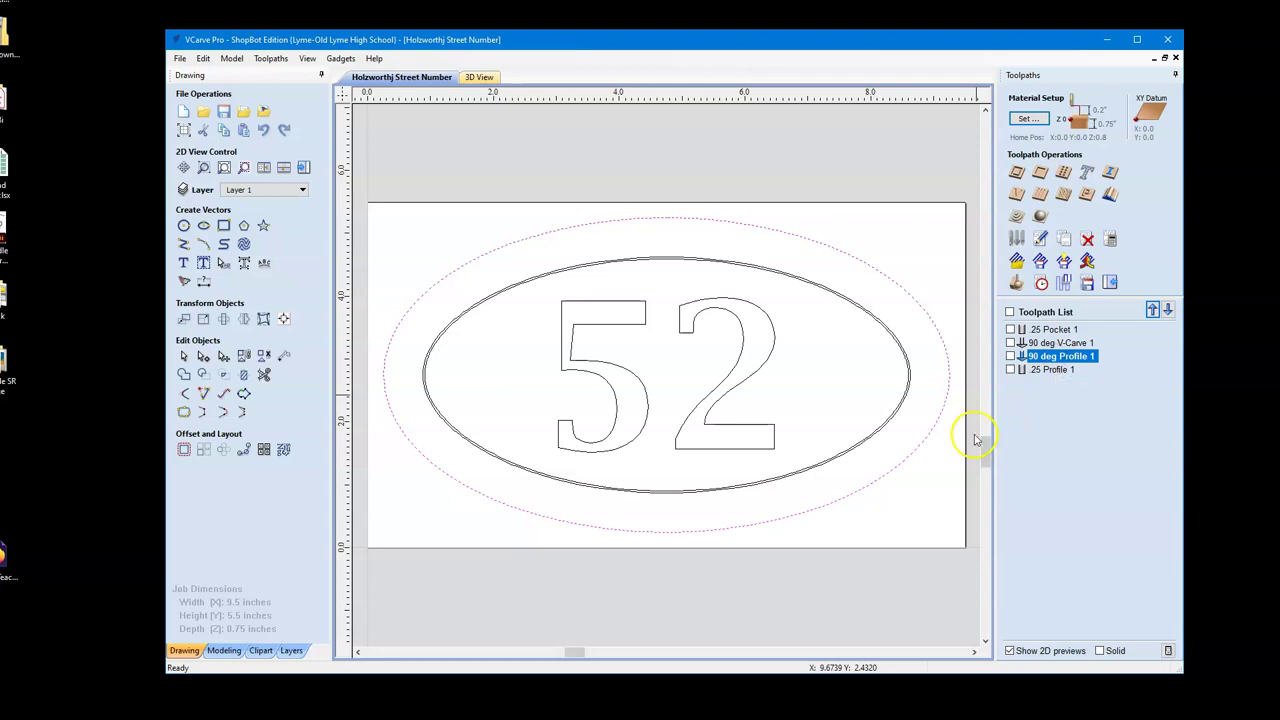
Zoom in and inspect the inner oval's two overlapping top arcs, then zoom back out
{"action": "scroll", "coordinate": [757, 277], "scroll_direction": "up", "scroll_amount": 3}
{"action": "scroll", "coordinate": [757, 277], "scroll_direction": "up", "scroll_amount": 3}
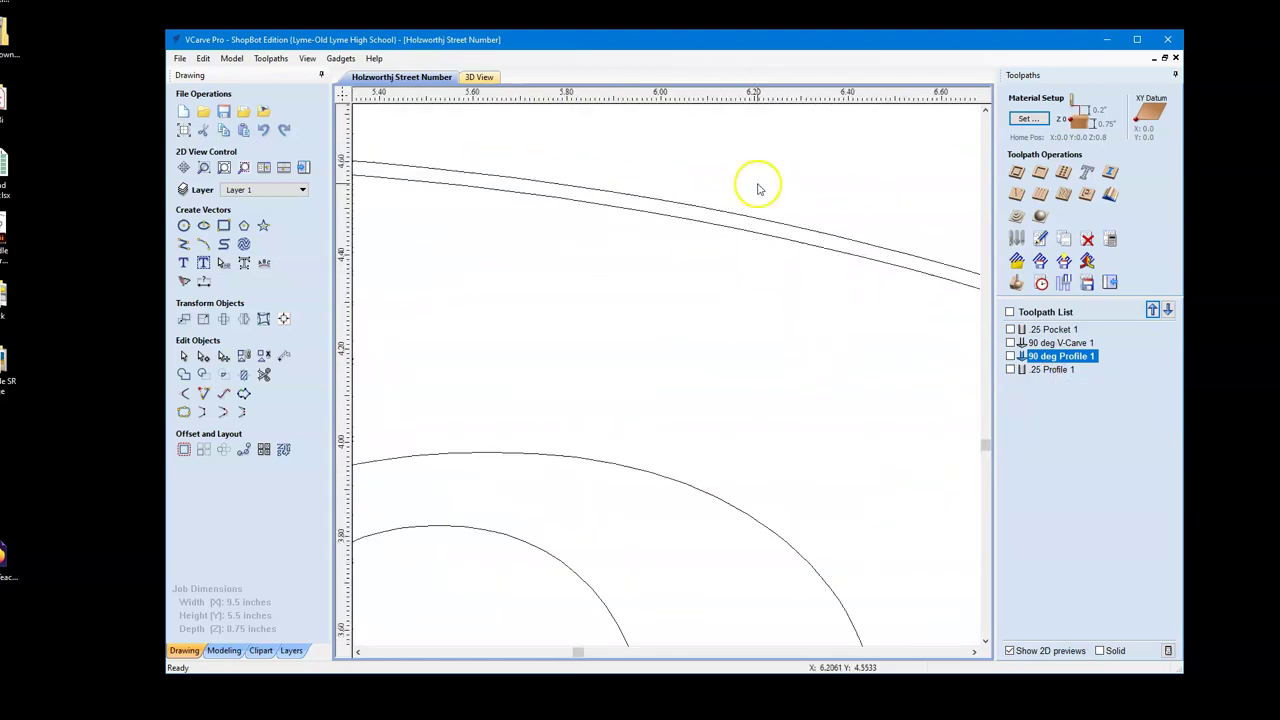
{"action": "left_click", "coordinate": [757, 183]}
{"action": "left_click", "coordinate": [729, 222]}
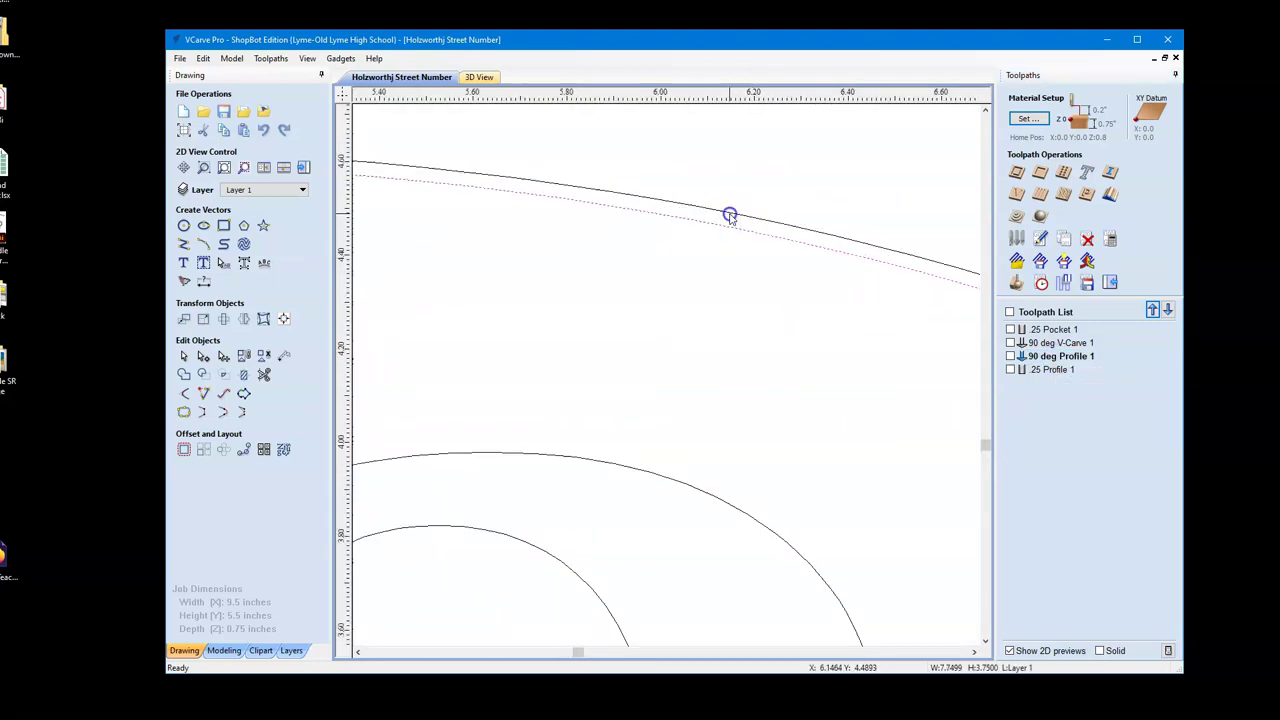
{"action": "left_click", "coordinate": [730, 217]}
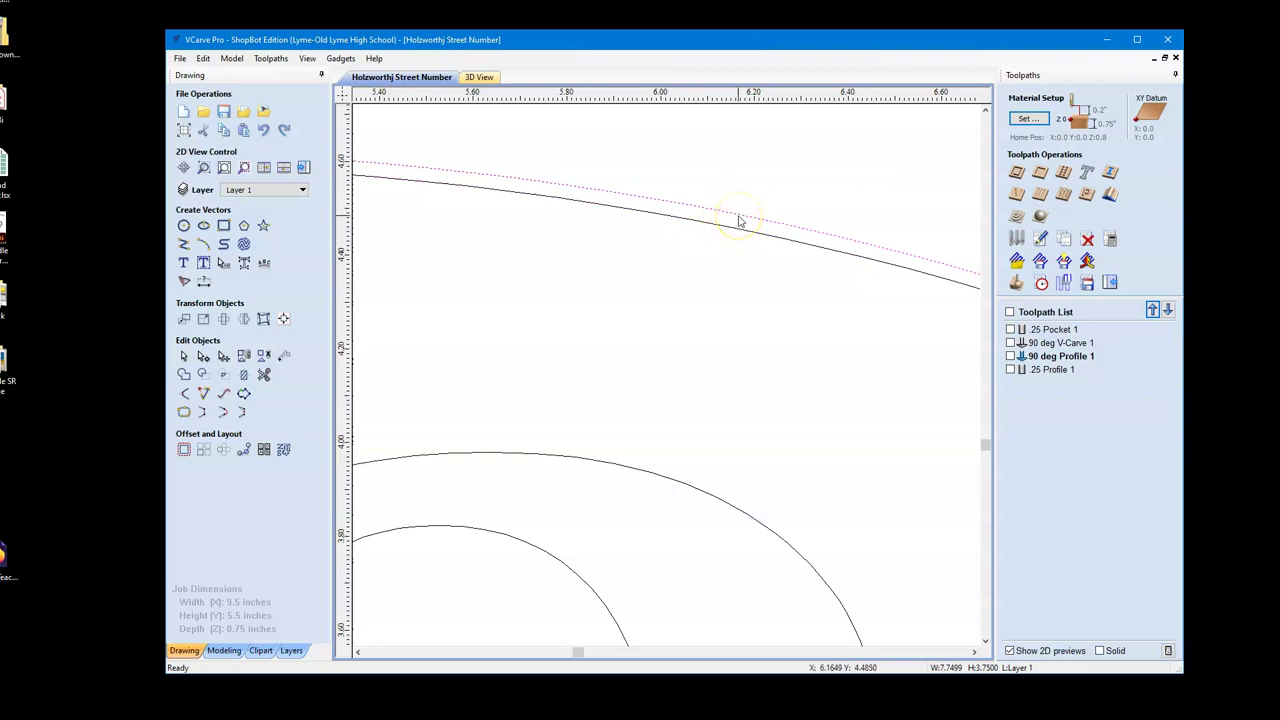
{"action": "left_click", "coordinate": [737, 232]}
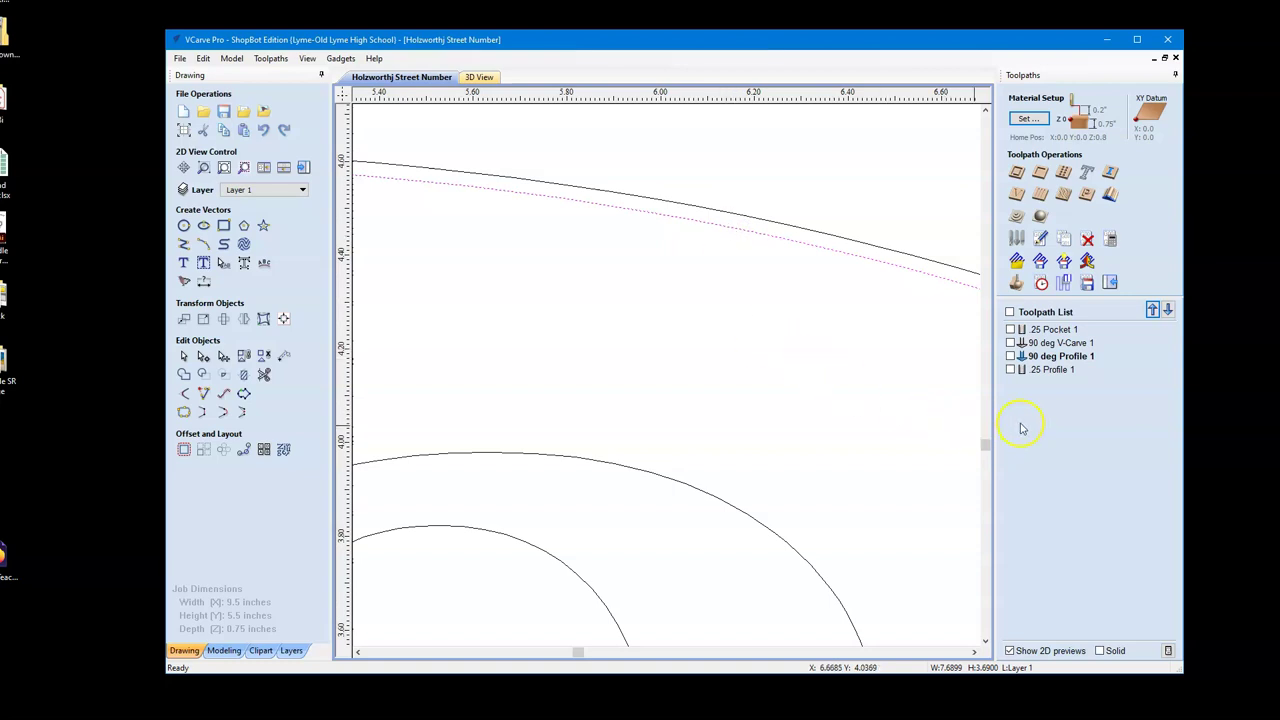
{"action": "scroll", "coordinate": [777, 391], "scroll_direction": "down", "scroll_amount": 4}
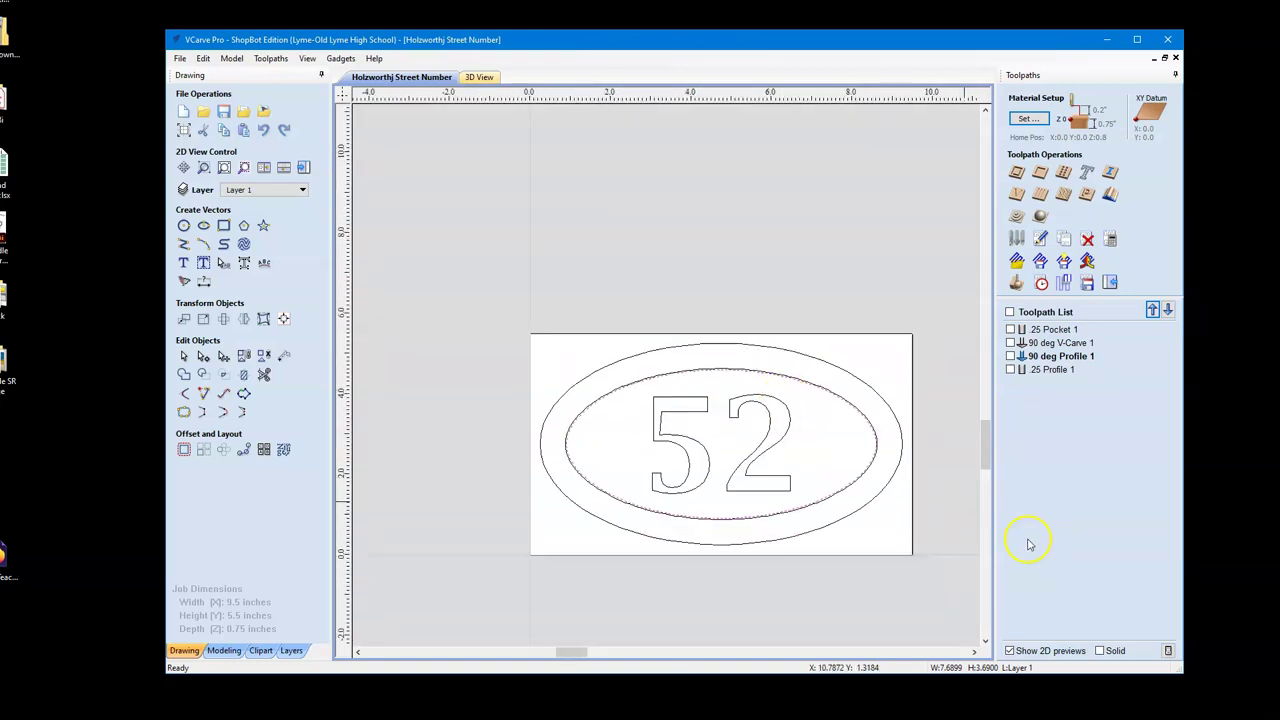
{"action": "scroll", "coordinate": [782, 597], "scroll_direction": "up", "scroll_amount": 3}
{"action": "scroll", "coordinate": [782, 597], "scroll_direction": "down", "scroll_amount": 2}
{"action": "left_click", "coordinate": [1080, 518]}
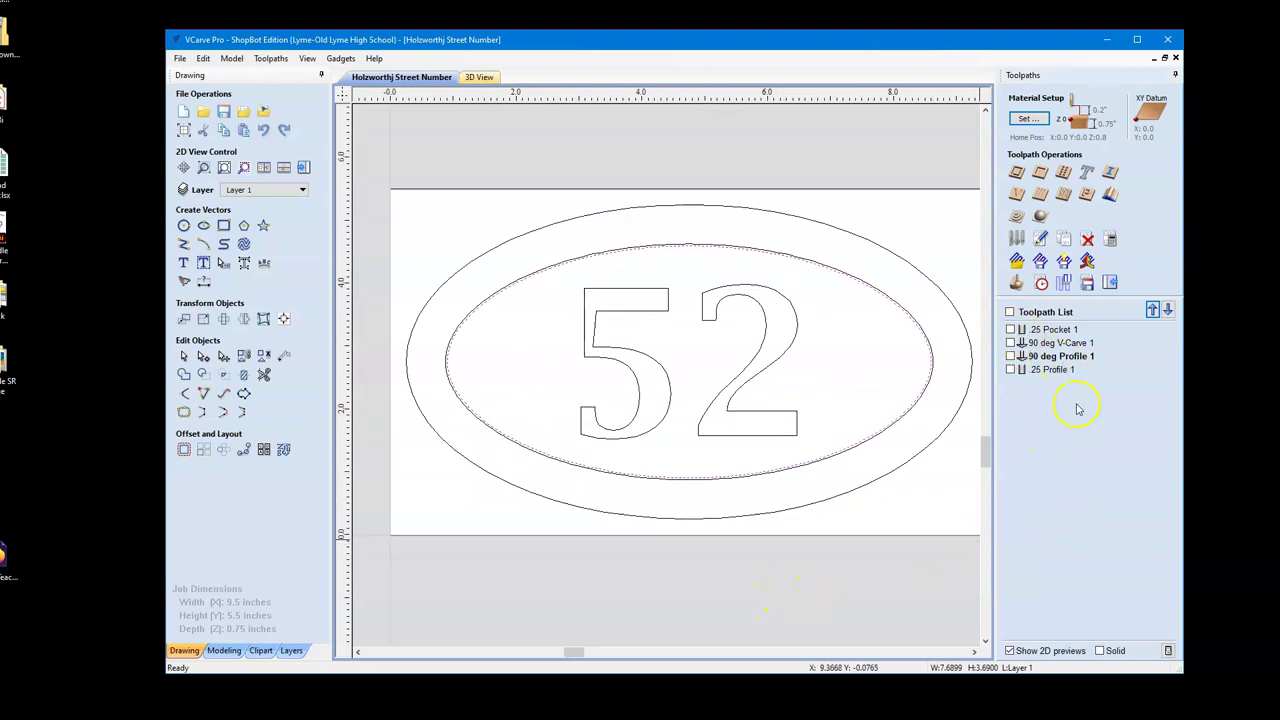
Open the .25 Pocket 1 toolpath form and review its start and cut depths
{"action": "left_click", "coordinate": [921, 196]}
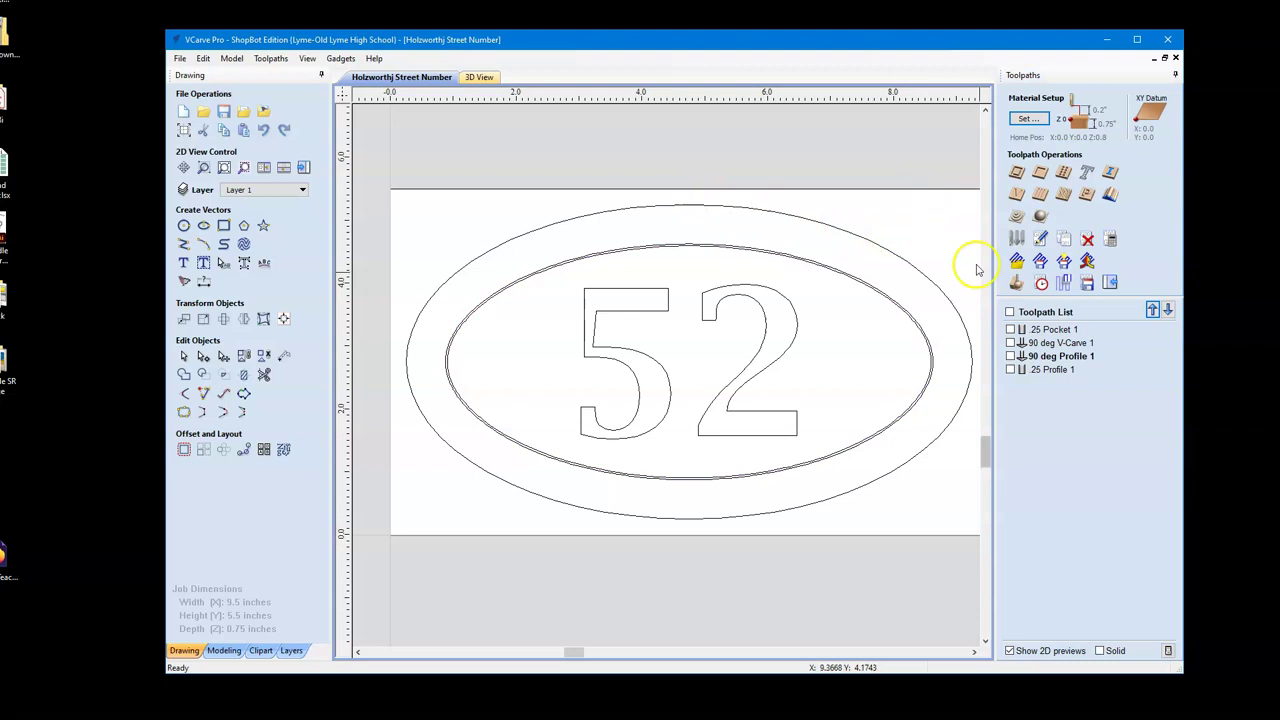
{"action": "double_click", "coordinate": [1050, 330]}
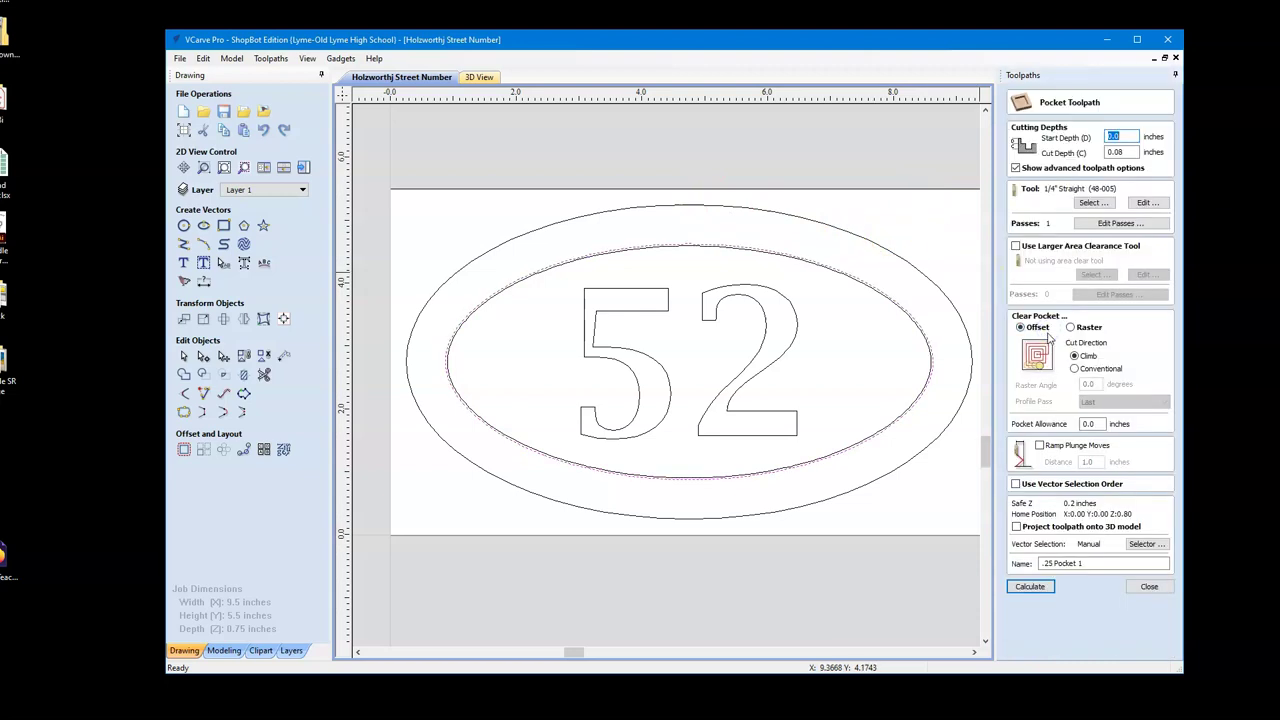
{"action": "scroll", "coordinate": [886, 357], "scroll_direction": "up", "scroll_amount": 5}
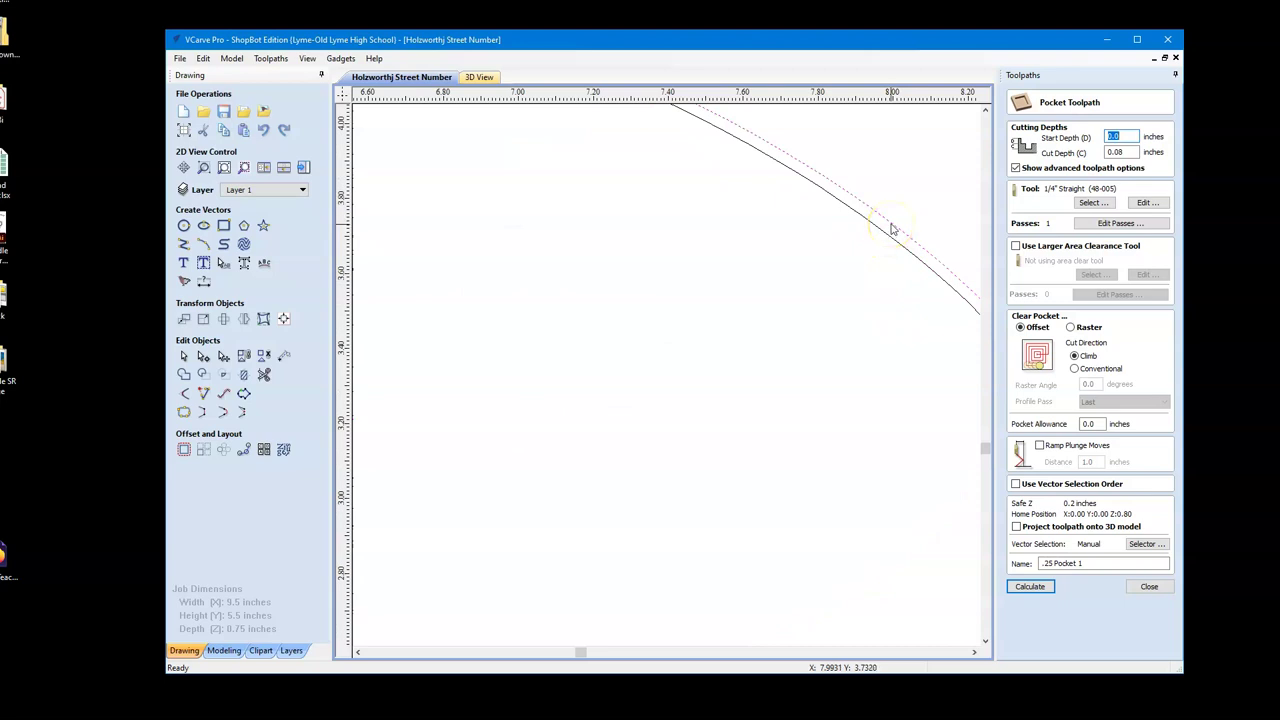
{"action": "left_click", "coordinate": [889, 230]}
{"action": "scroll", "coordinate": [889, 230], "scroll_direction": "down", "scroll_amount": 3}
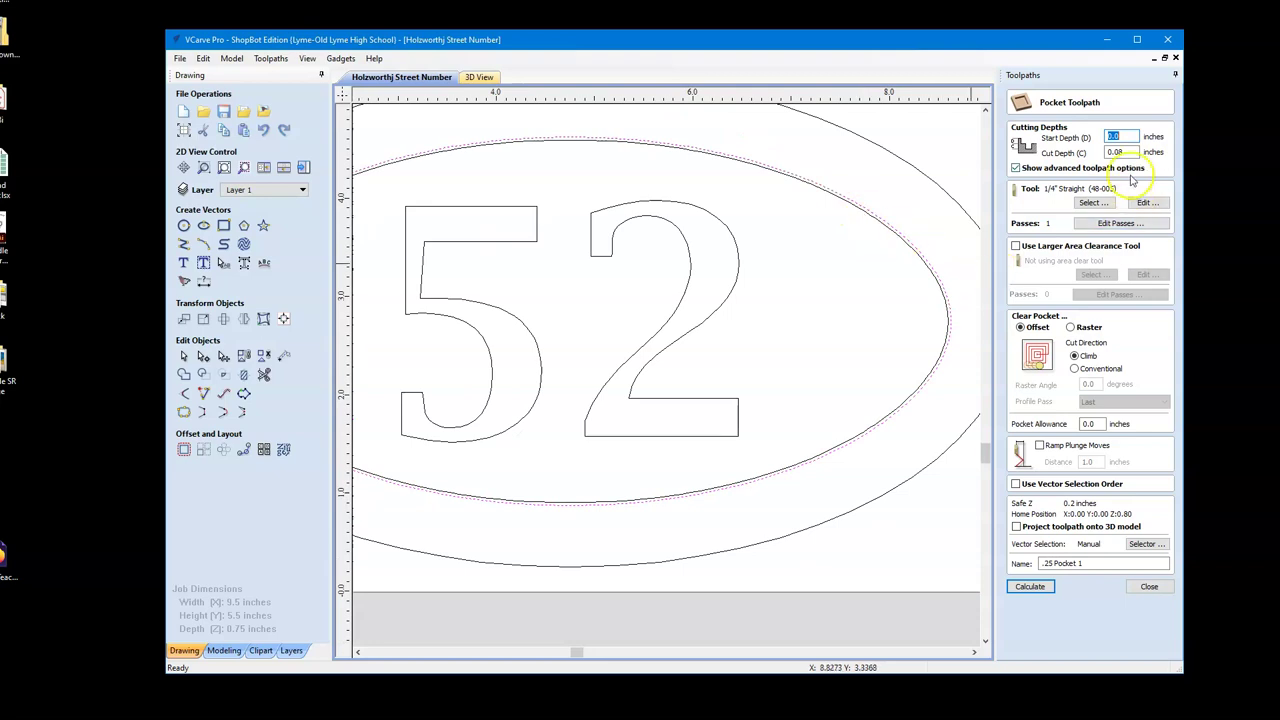
{"action": "left_click", "coordinate": [1128, 138]}
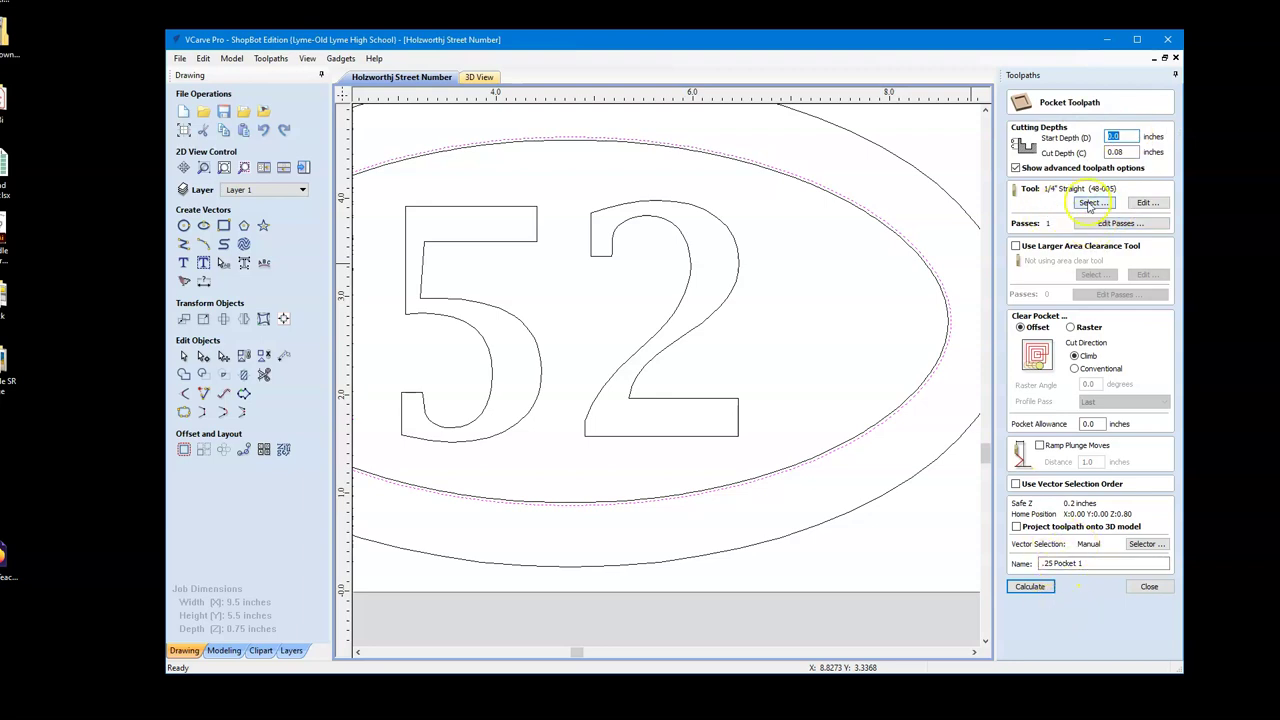
{"action": "left_click", "coordinate": [1141, 204]}
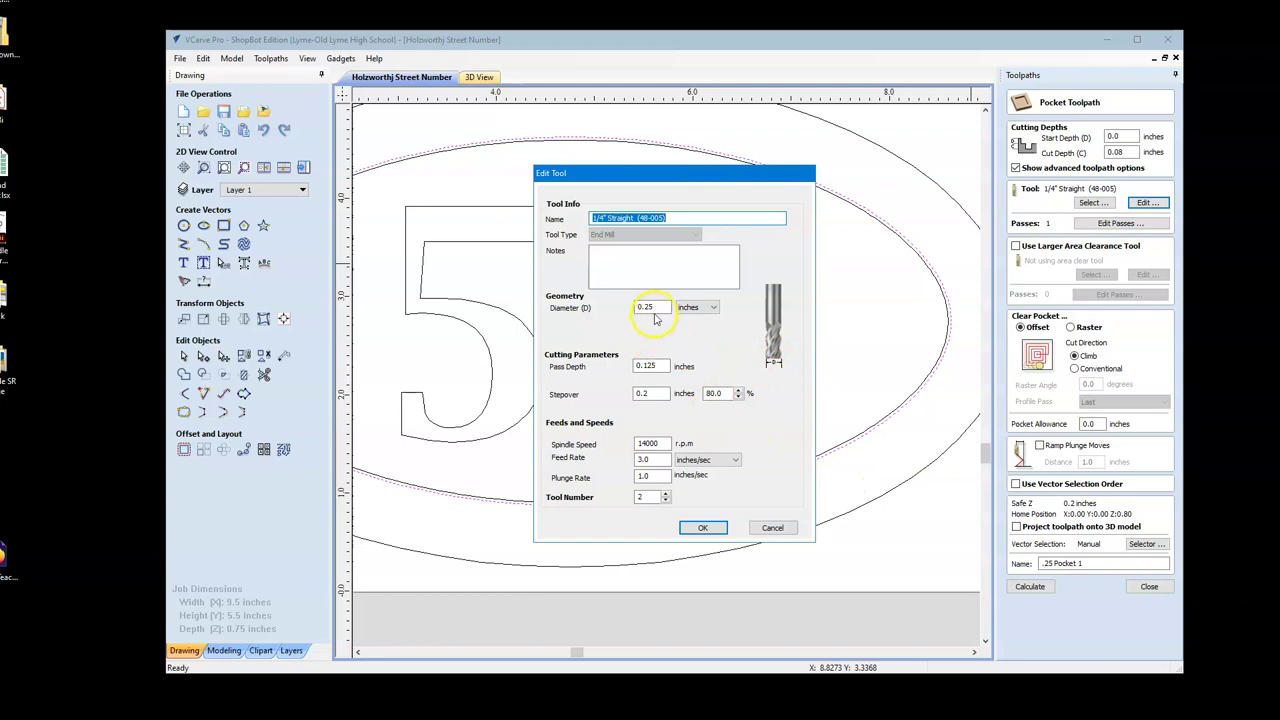
Review the 1/4" Straight bit's pass depth, 80% stepover and 1.0 in/sec plunge rate
{"action": "left_click", "coordinate": [667, 366]}
{"action": "left_click", "coordinate": [702, 396]}
{"action": "left_click", "coordinate": [659, 476]}
Launch Snipping Tool from a Start search for 'snip' and capture the whole VCarve window
{"action": "key", "text": "super"}
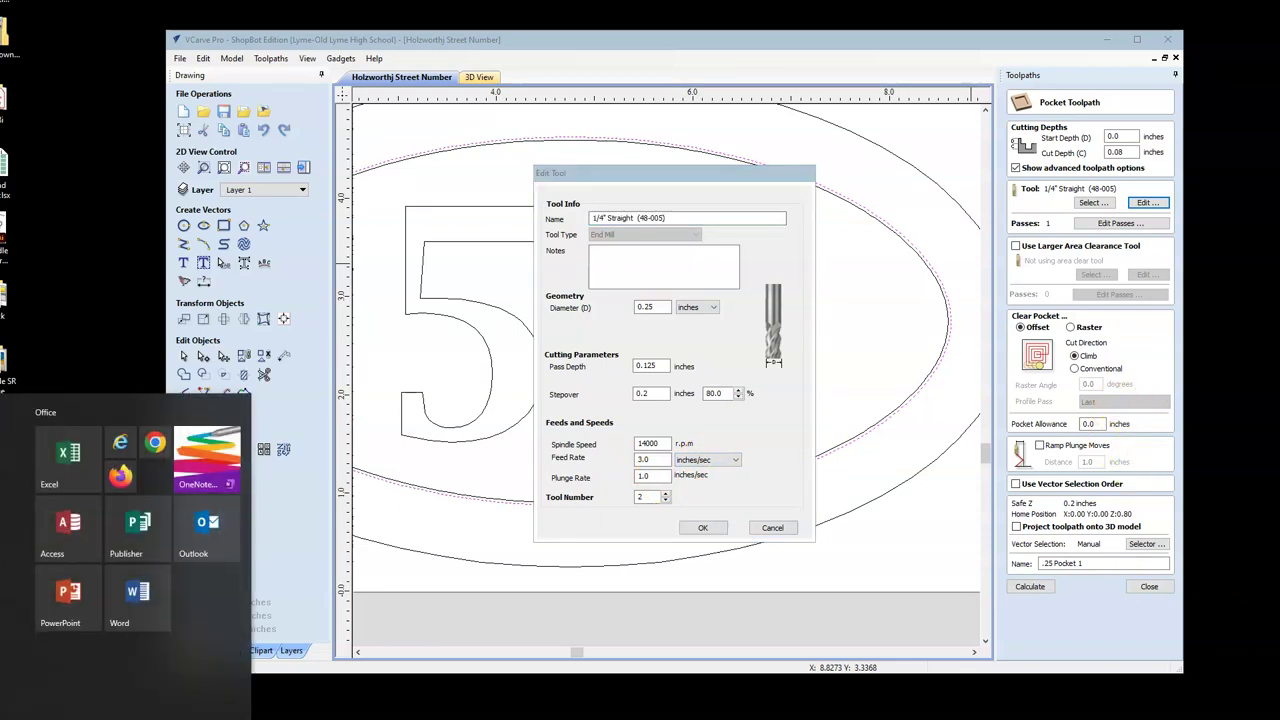
{"action": "type", "text": "snip"}
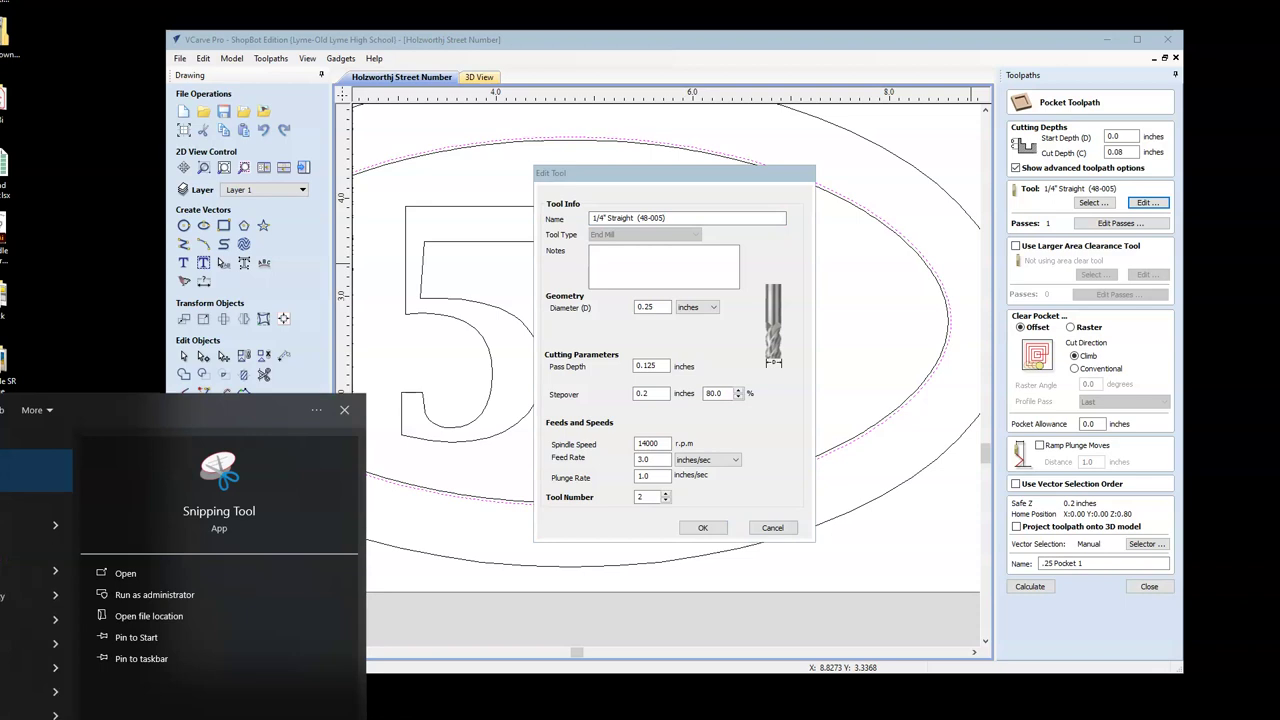
{"action": "left_click", "coordinate": [225, 491]}
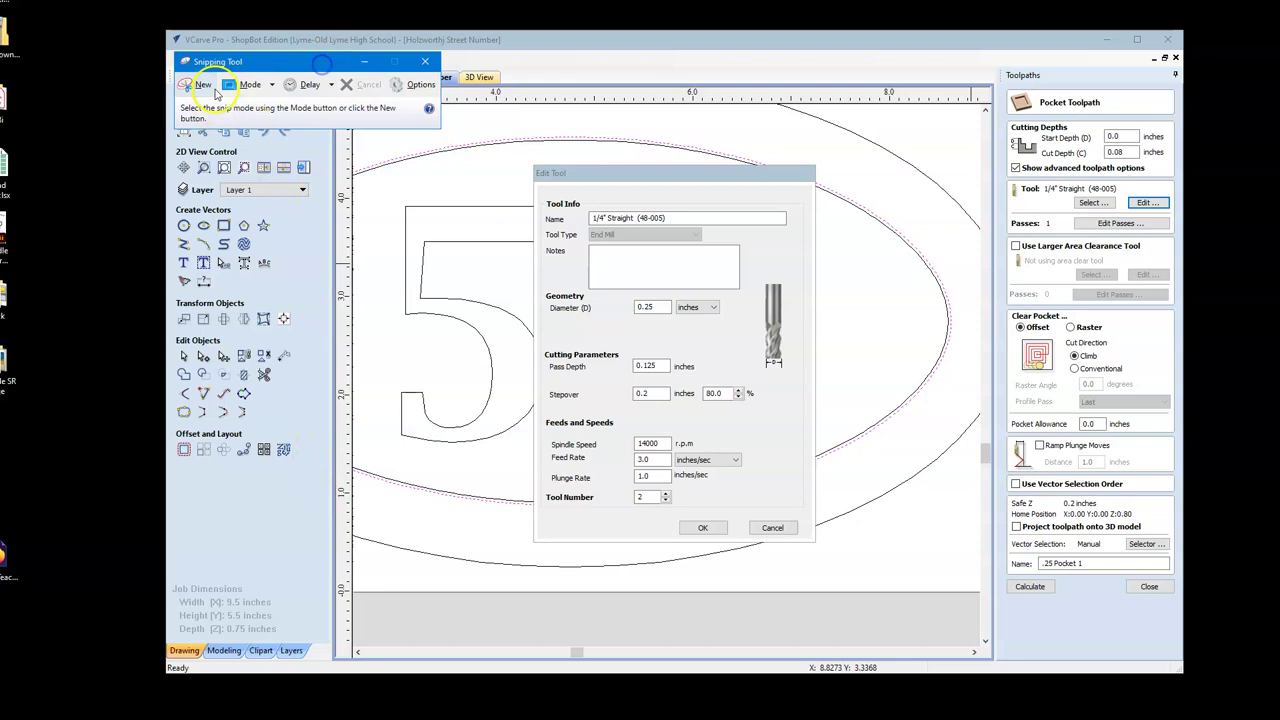
{"action": "left_click", "coordinate": [198, 84]}
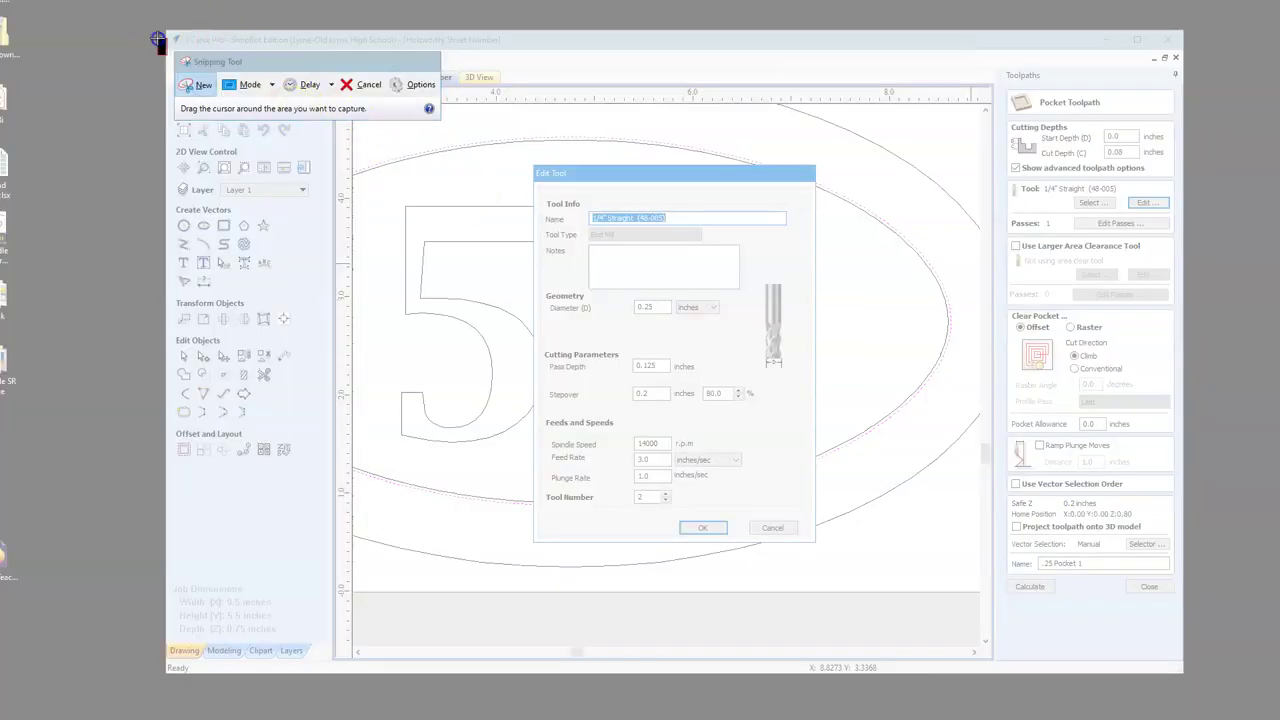
{"action": "left_click_drag", "start_coordinate": [166, 34], "coordinate": [1184, 665]}
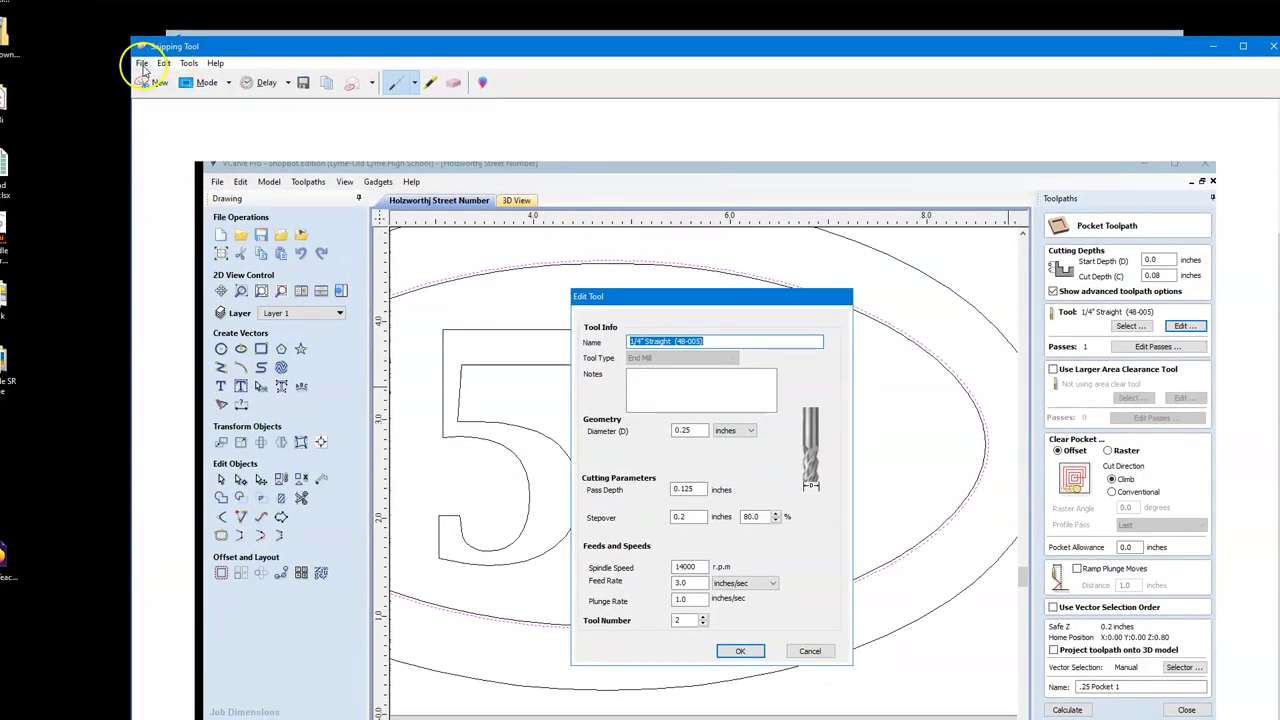
Begin Save As and navigate up from the CNC folder to Google Drive (G:)
{"action": "left_click", "coordinate": [142, 63]}
{"action": "left_click", "coordinate": [170, 97]}
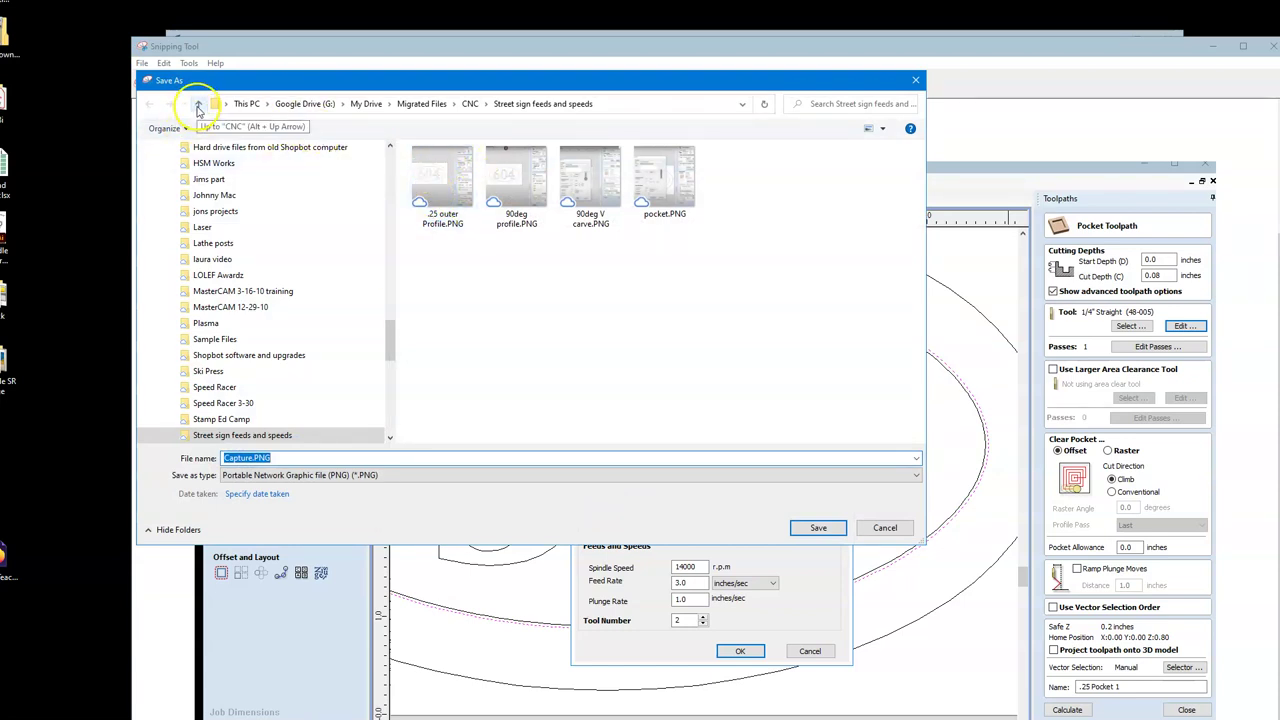
{"action": "left_click", "coordinate": [198, 105]}
{"action": "left_click", "coordinate": [198, 106]}
{"action": "left_click", "coordinate": [198, 106]}
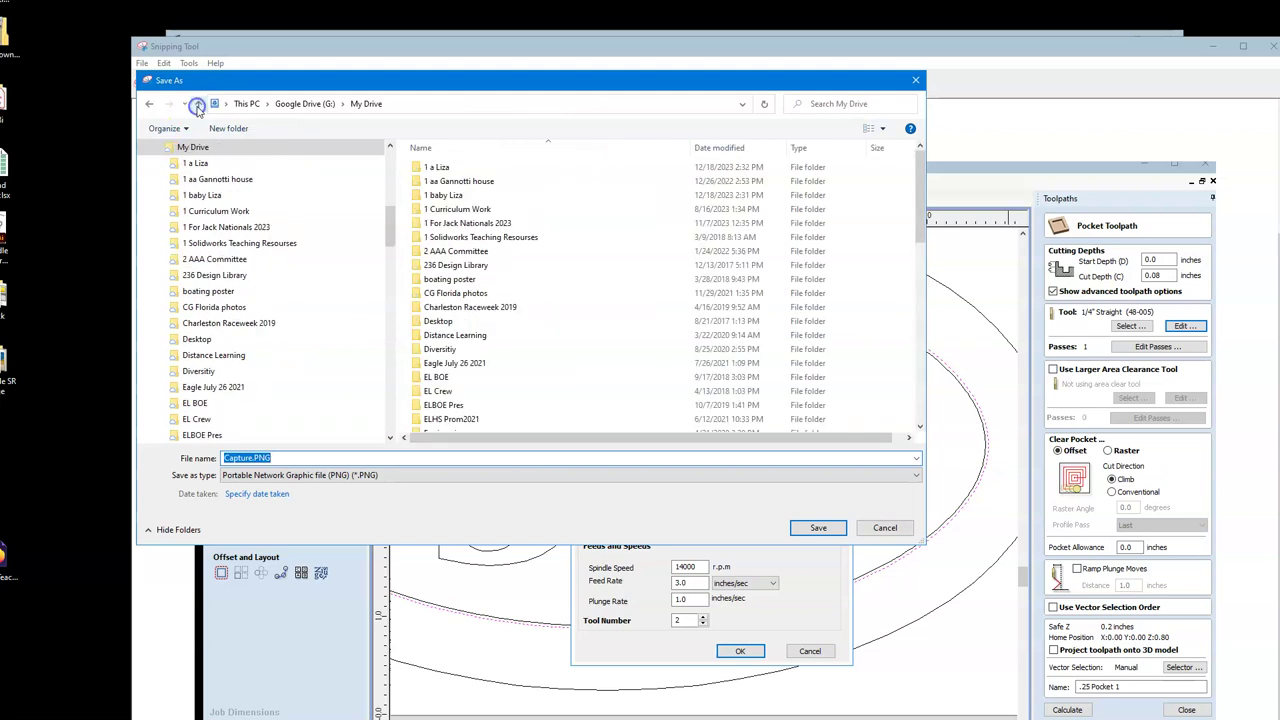
{"action": "left_click", "coordinate": [198, 106]}
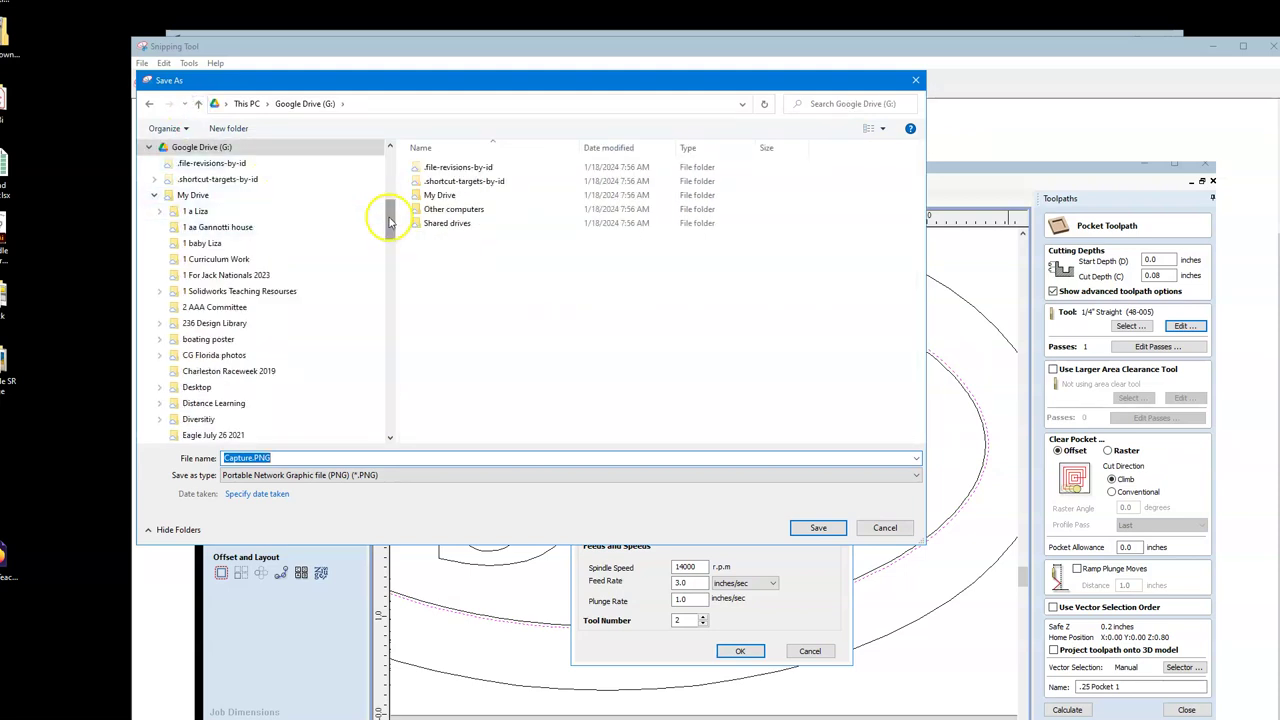
{"action": "left_click_drag", "start_coordinate": [386, 220], "coordinate": [387, 163]}
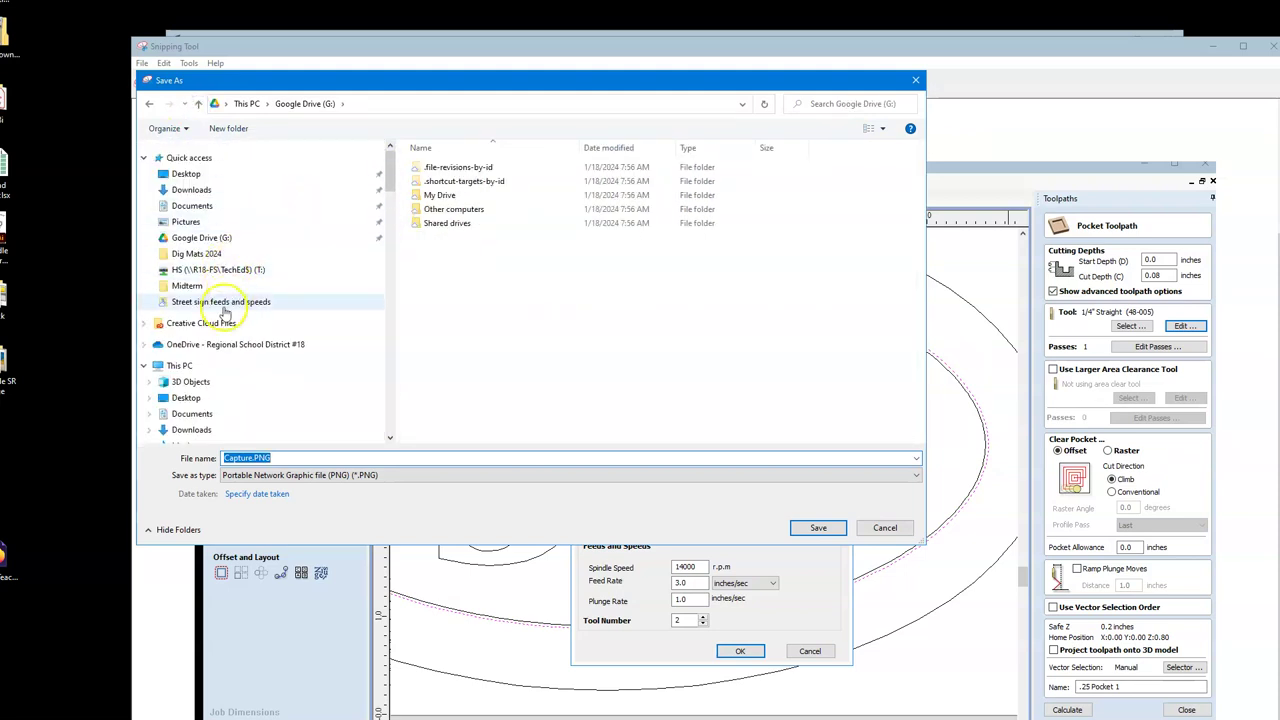
{"action": "scroll", "coordinate": [240, 300], "scroll_direction": "down", "scroll_amount": 10}
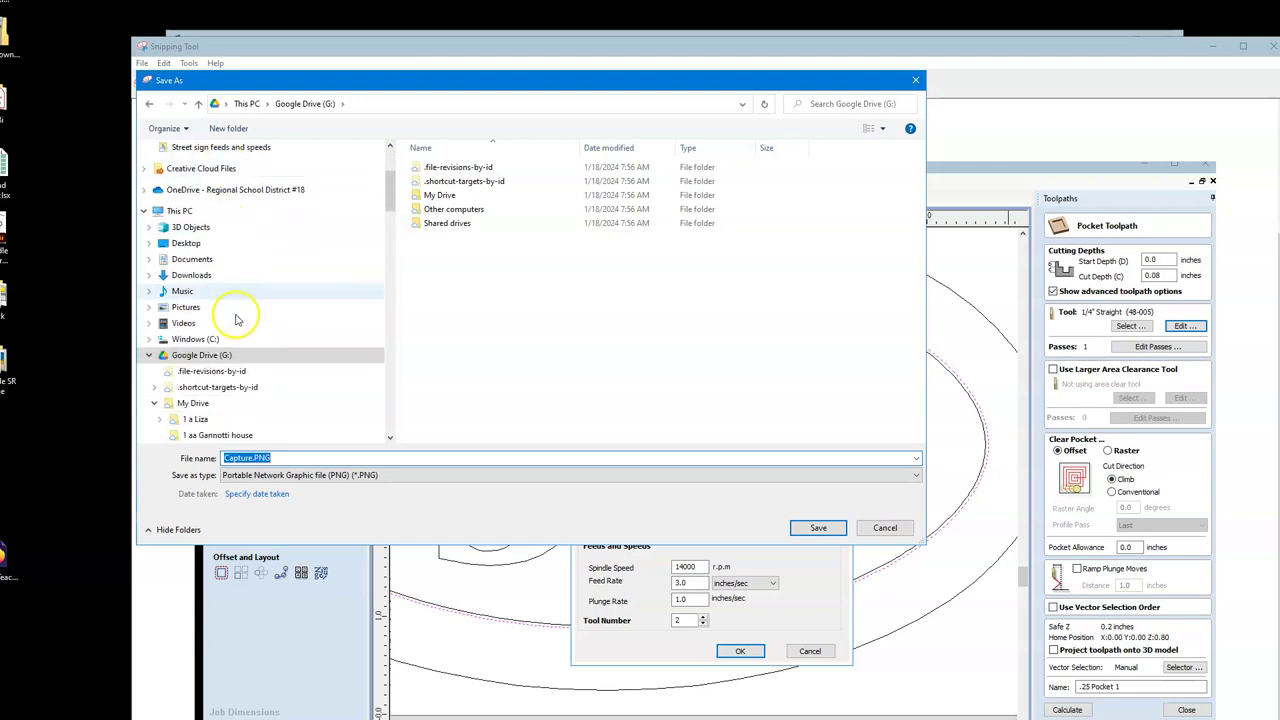
{"action": "scroll", "coordinate": [245, 350], "scroll_direction": "down", "scroll_amount": 6}
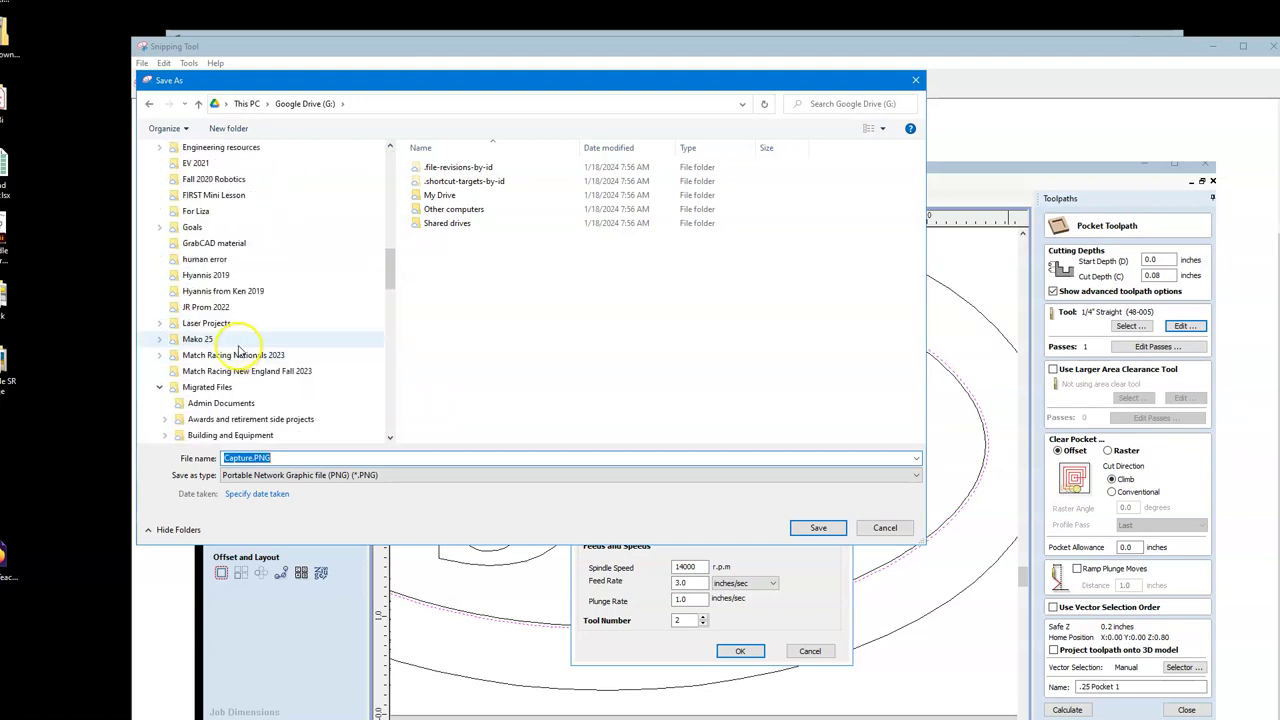
{"action": "scroll", "coordinate": [246, 335], "scroll_direction": "up", "scroll_amount": 12}
{"action": "scroll", "coordinate": [240, 320], "scroll_direction": "up", "scroll_amount": 5}
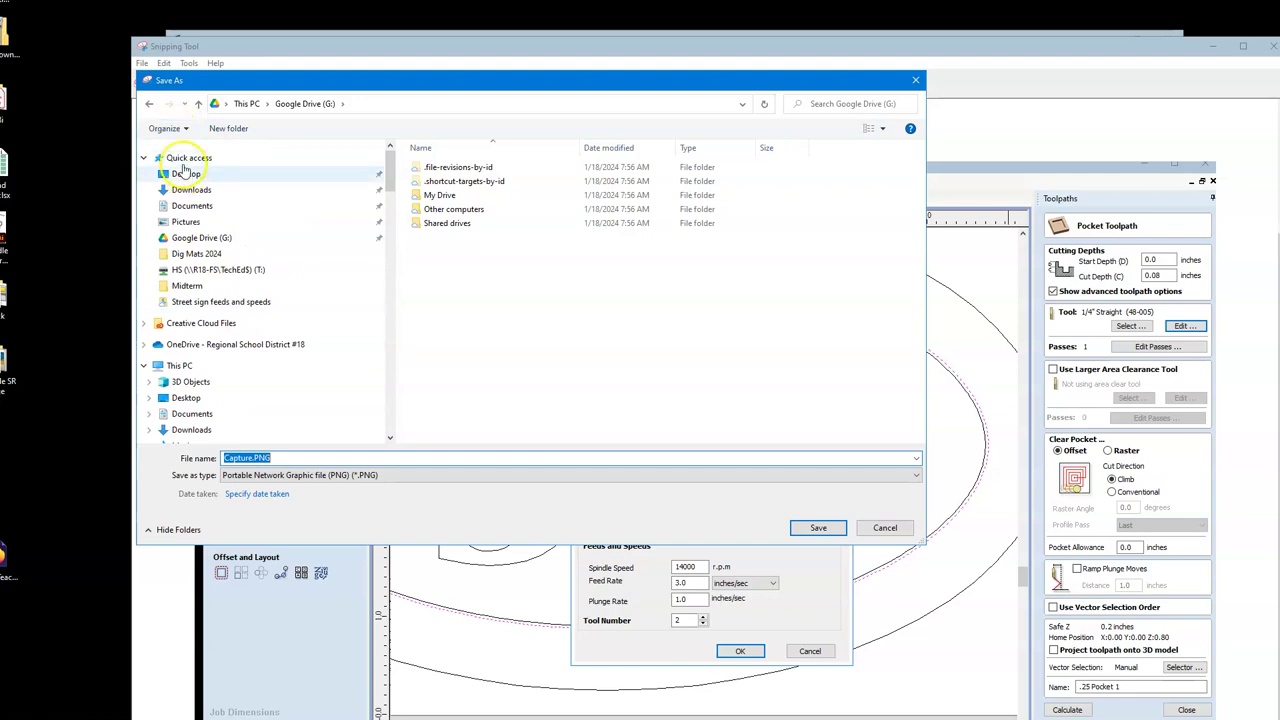
Browse This PC to the student's CNC folder and save the snip as '.25bit pocket.PNG'
{"action": "left_click", "coordinate": [155, 367]}
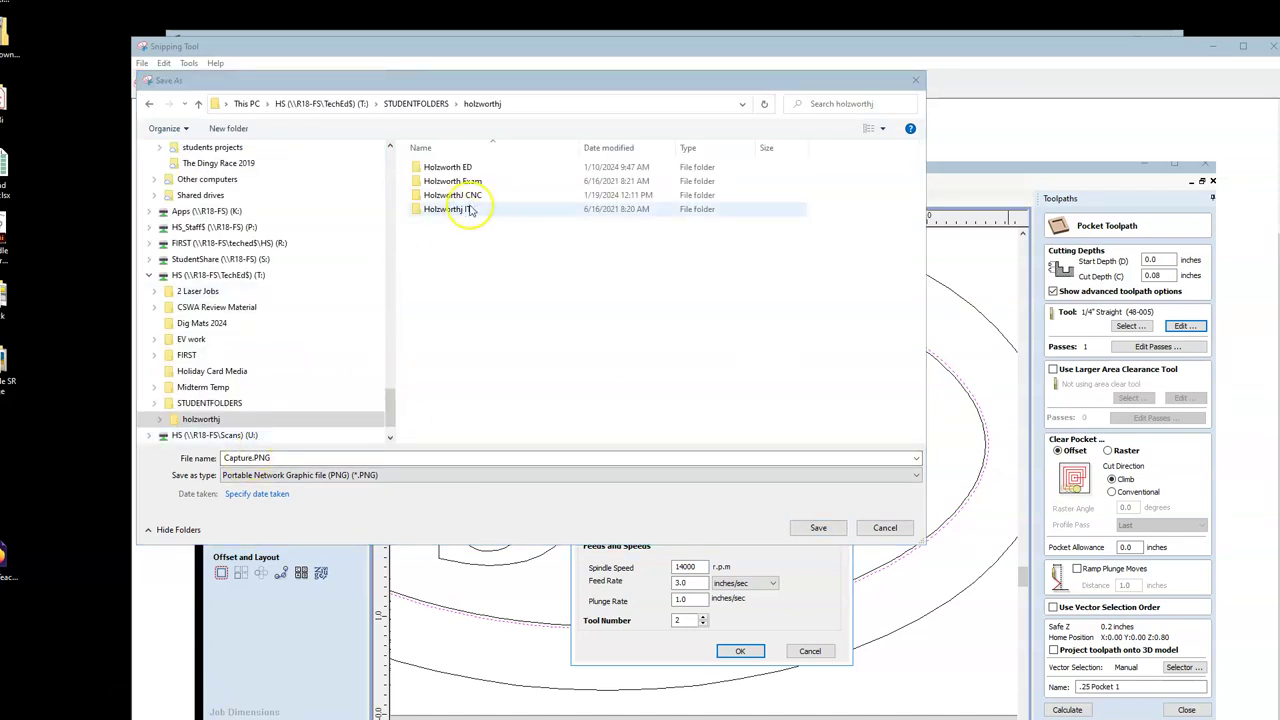
{"action": "double_click", "coordinate": [472, 203]}
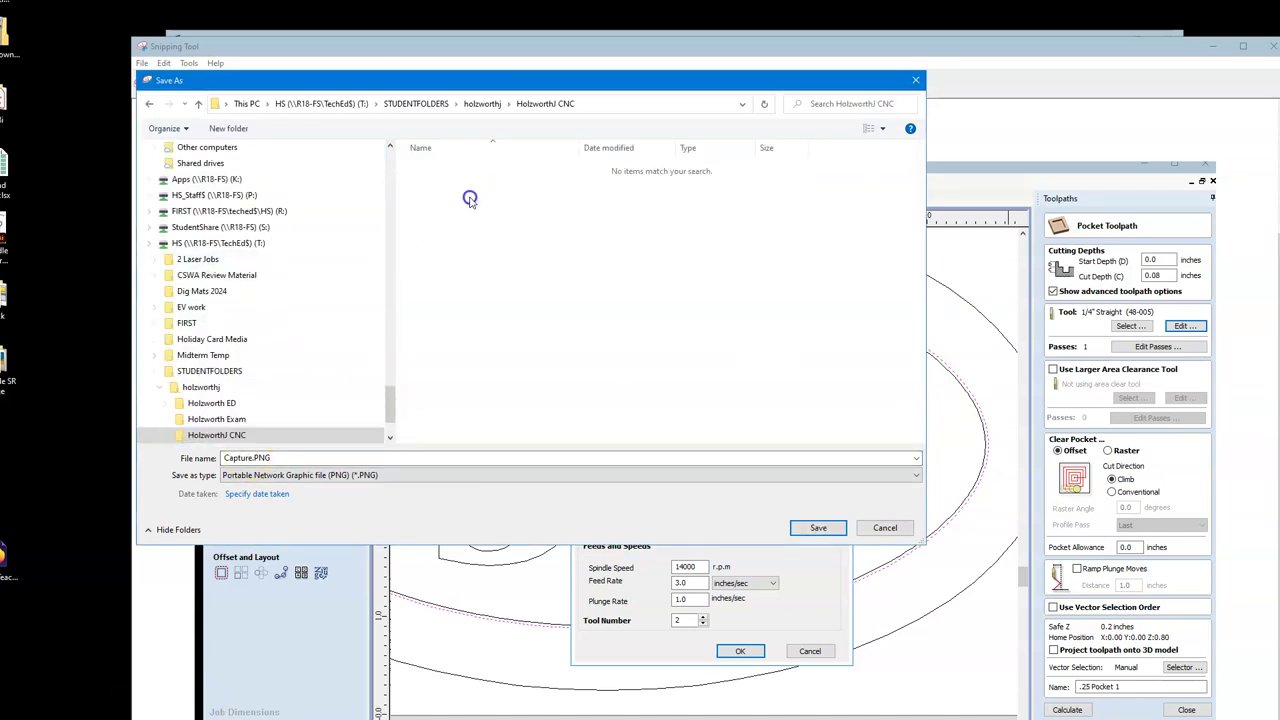
{"action": "double_click", "coordinate": [248, 458]}
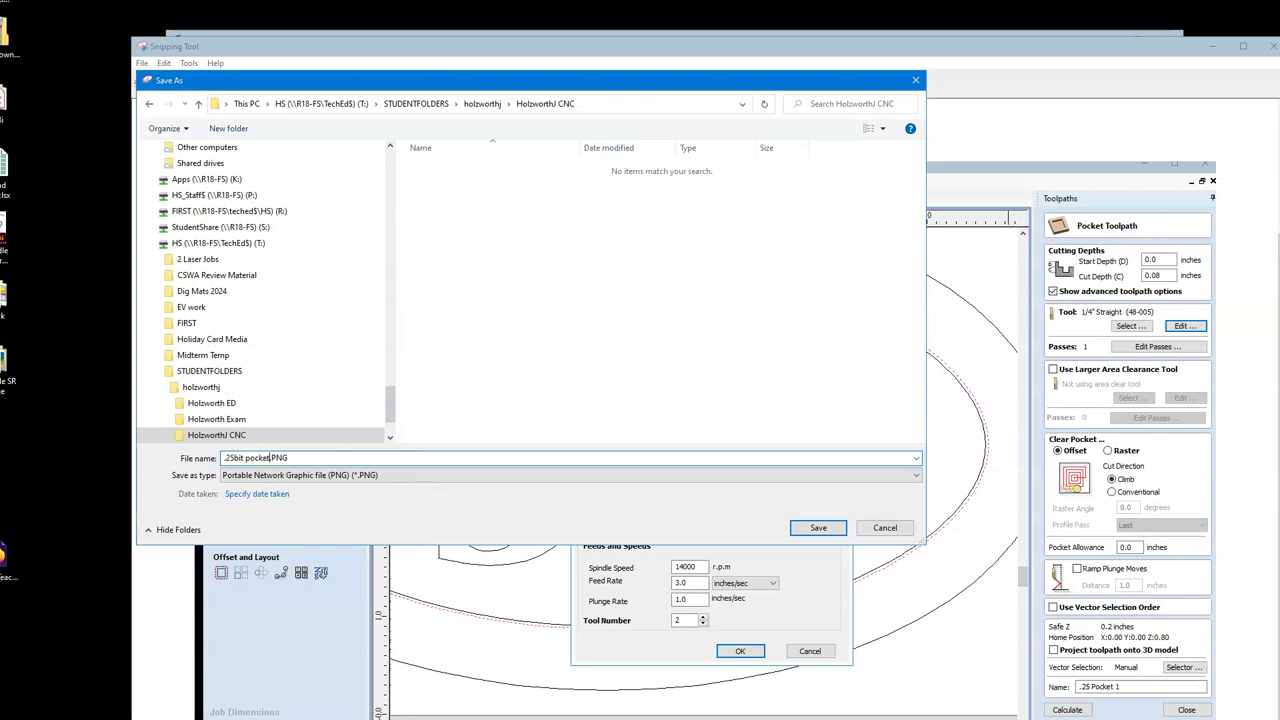
{"action": "left_click", "coordinate": [818, 527]}
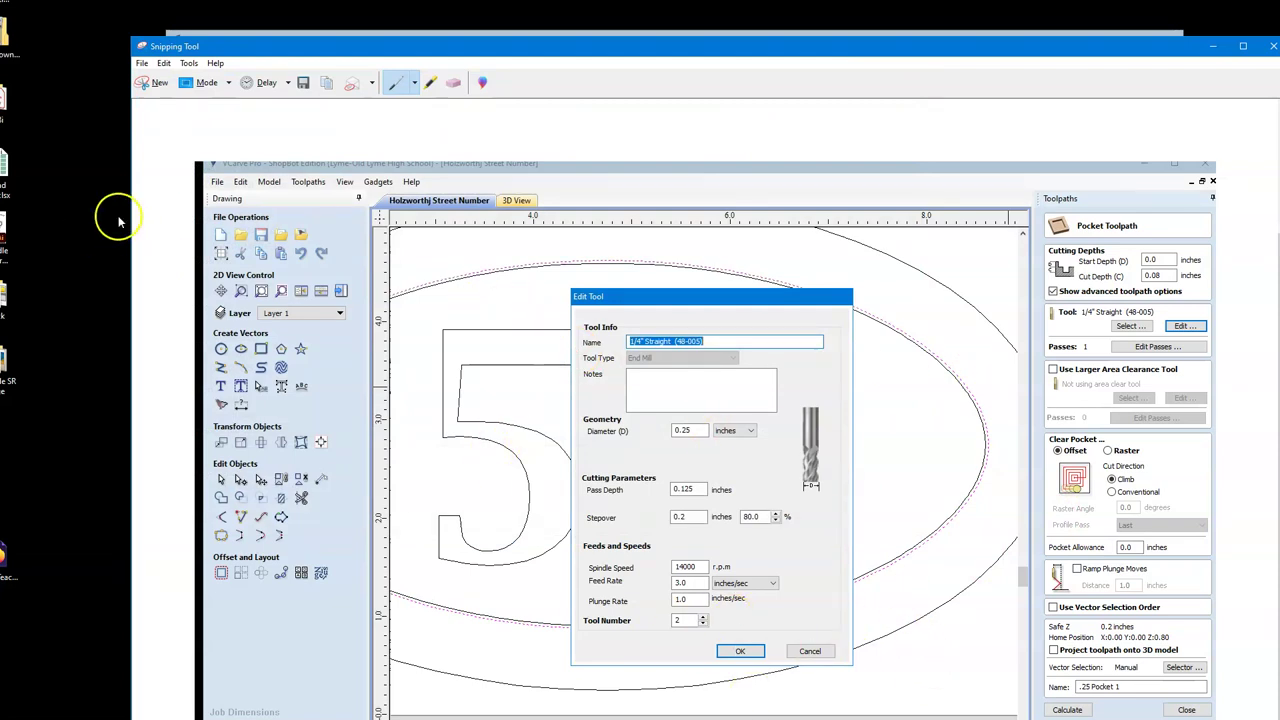
Move Snipping Tool aside, cancel Edit Tool and close the Pocket Toolpath form
{"action": "left_click_drag", "start_coordinate": [828, 52], "coordinate": [1279, 300]}
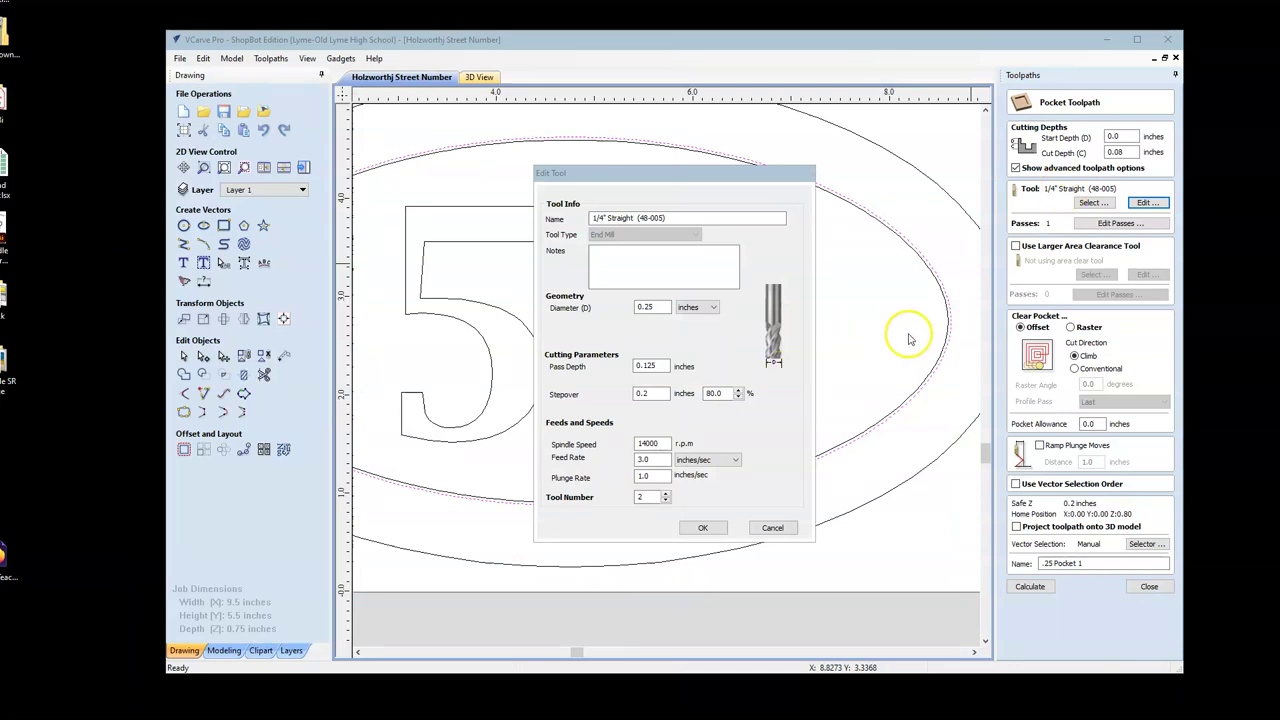
{"action": "left_click", "coordinate": [773, 529]}
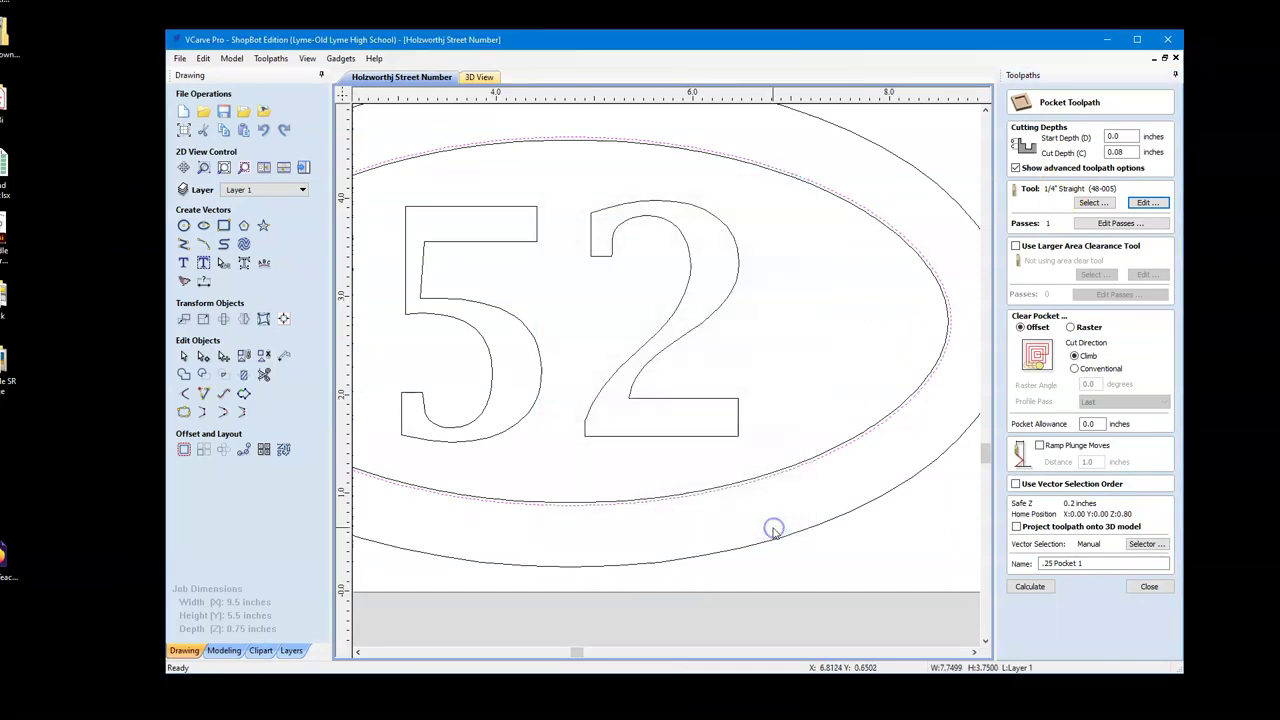
{"action": "left_click", "coordinate": [1147, 587]}
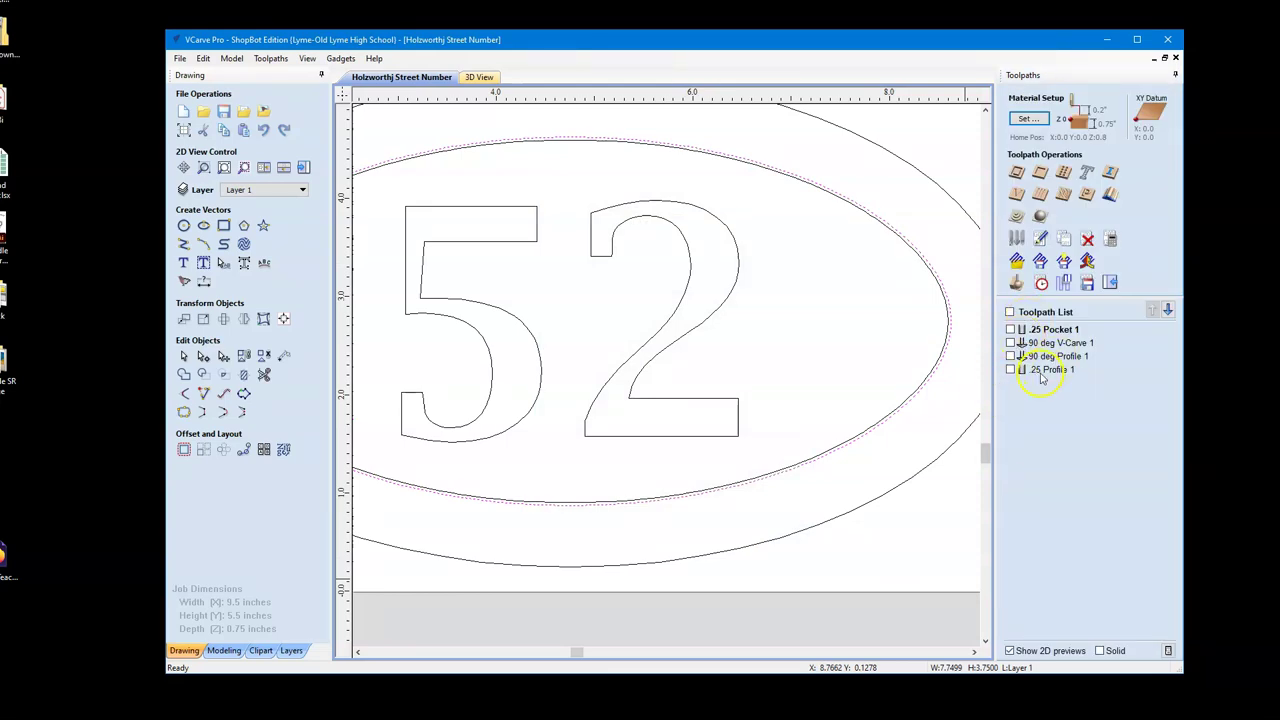
Display only the .25 Profile 1 toolpath preview around the outside of the oval
{"action": "left_click", "coordinate": [1040, 371]}
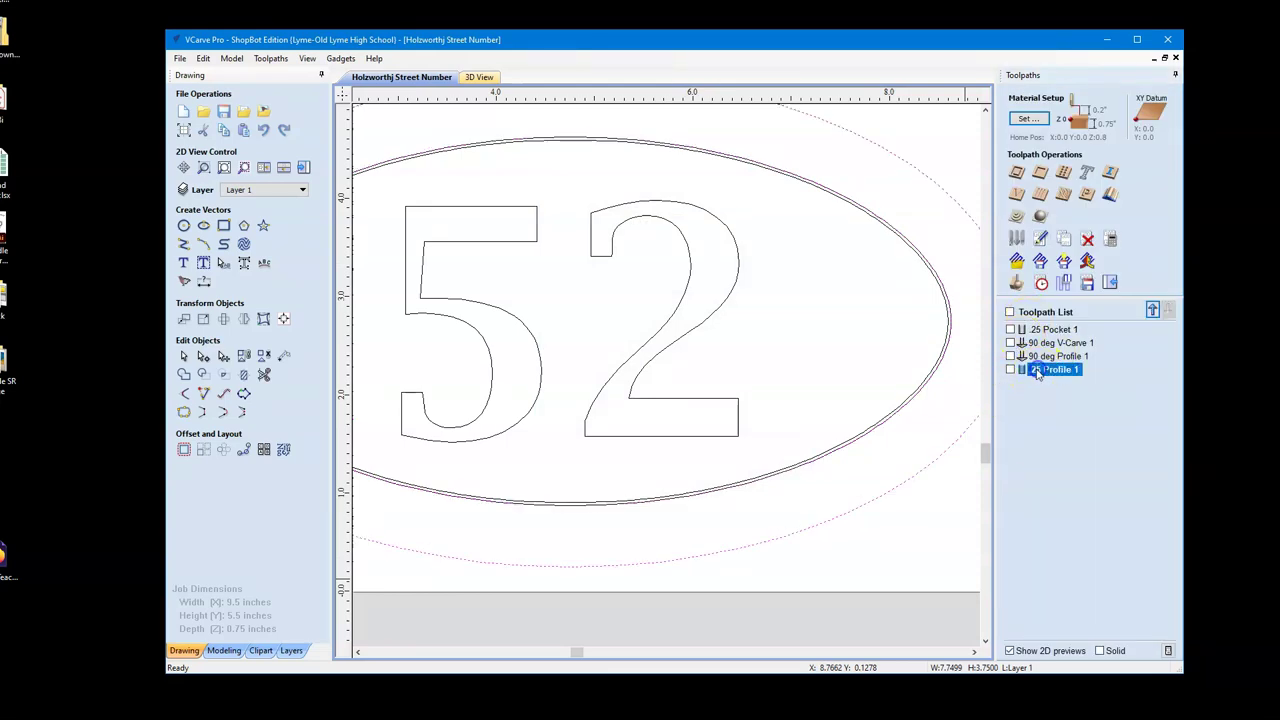
{"action": "left_click", "coordinate": [1054, 427]}
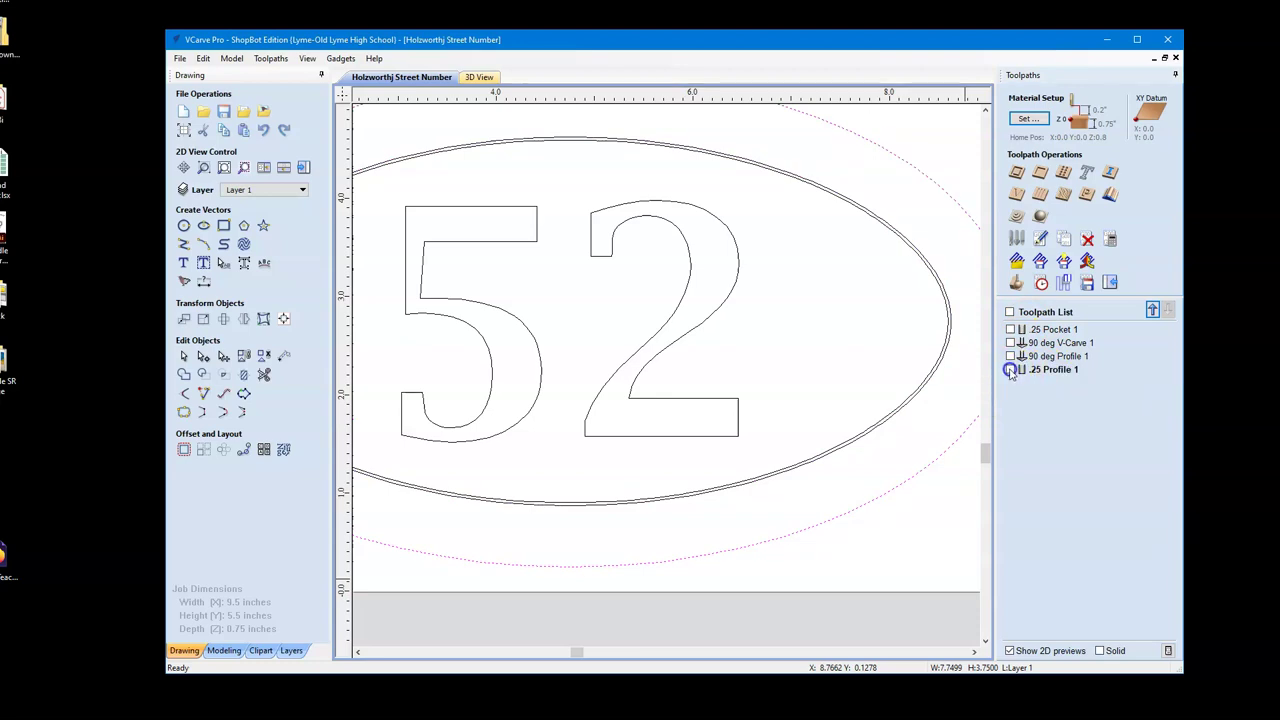
{"action": "left_click", "coordinate": [1010, 370]}
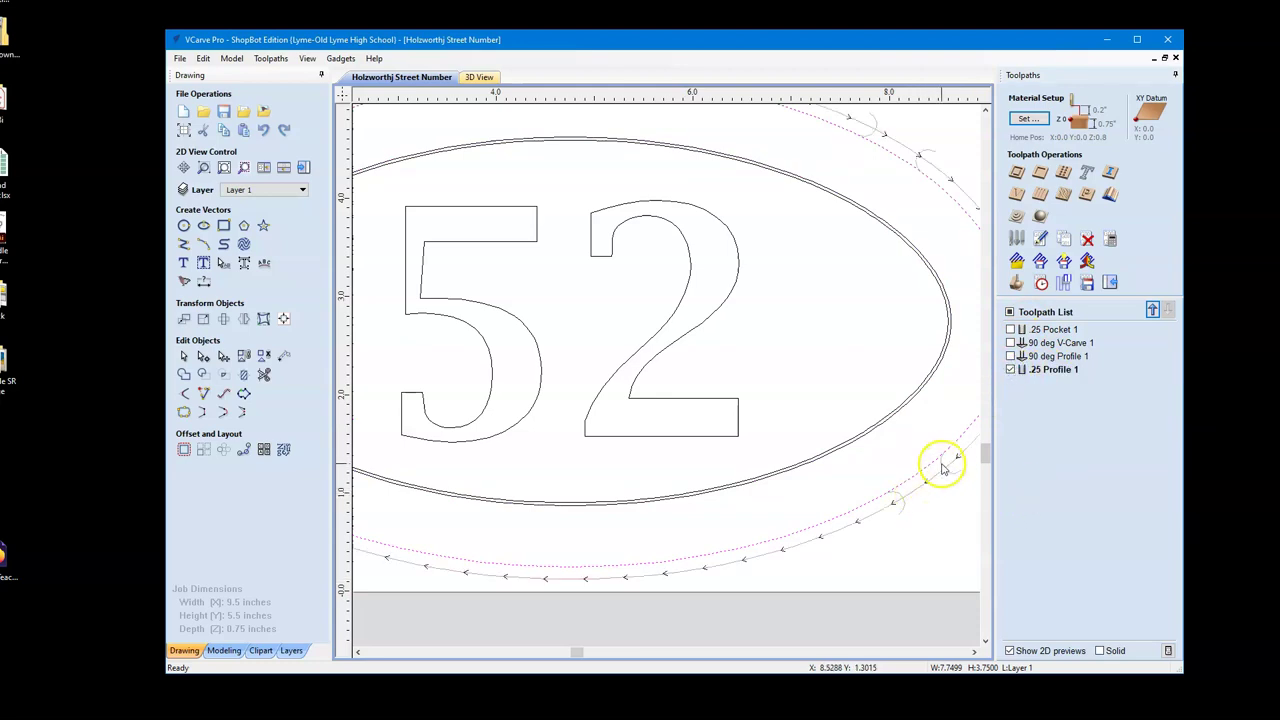
{"action": "scroll", "coordinate": [942, 462], "scroll_direction": "down", "scroll_amount": 3}
{"action": "scroll", "coordinate": [942, 460], "scroll_direction": "up", "scroll_amount": 2}
{"action": "left_click", "coordinate": [1010, 370]}
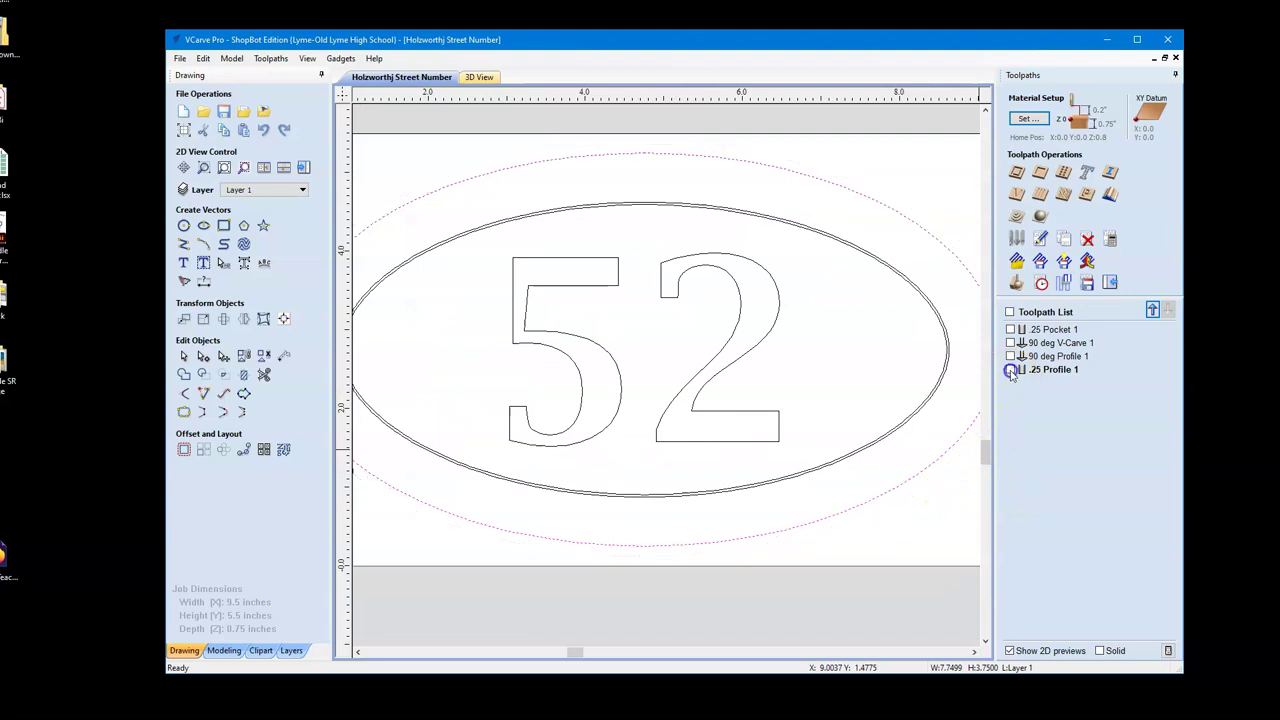
{"action": "left_click", "coordinate": [1011, 370]}
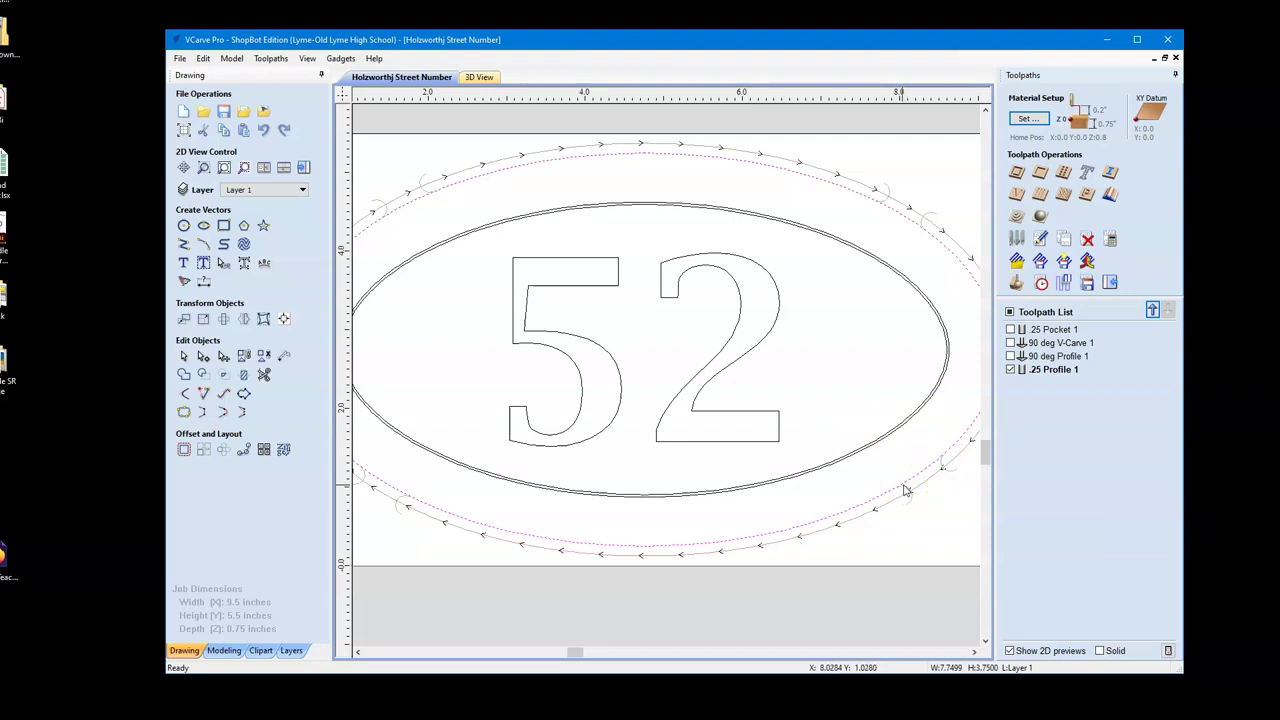
Open the .25 Profile 1 toolpath settings and check its tab length and cut depth
{"action": "double_click", "coordinate": [1062, 370]}
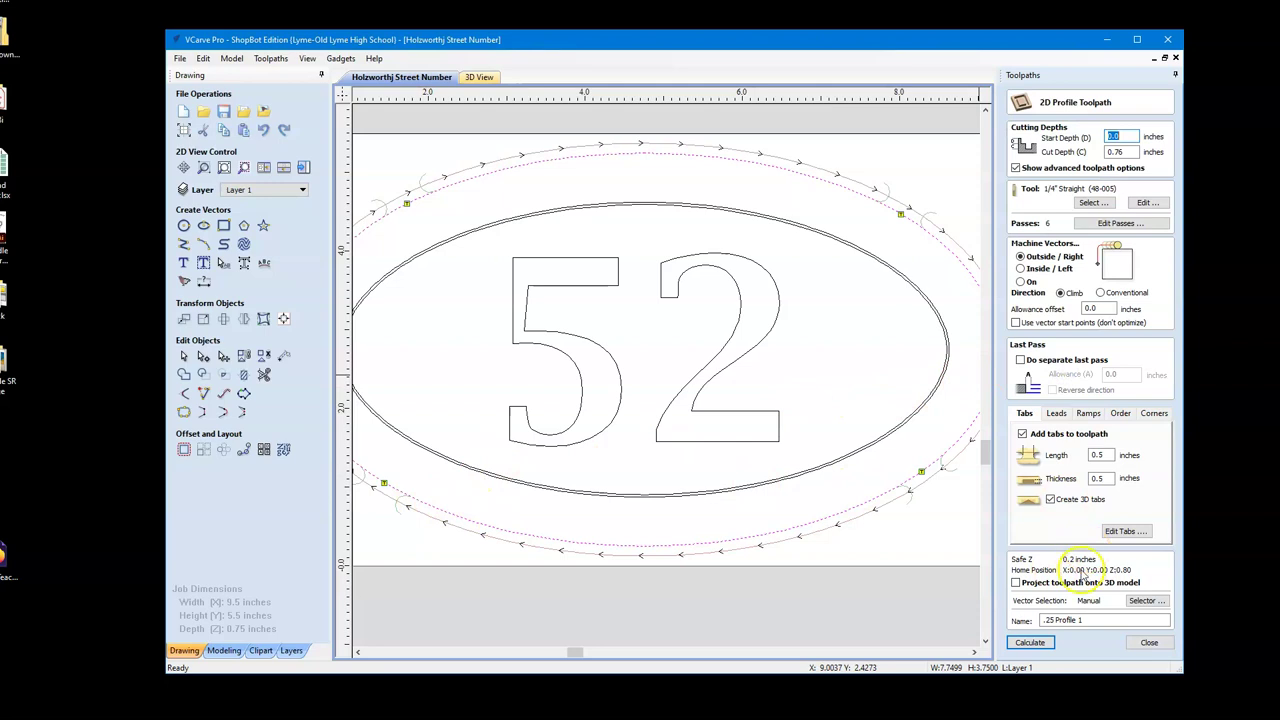
{"action": "left_click", "coordinate": [1100, 455]}
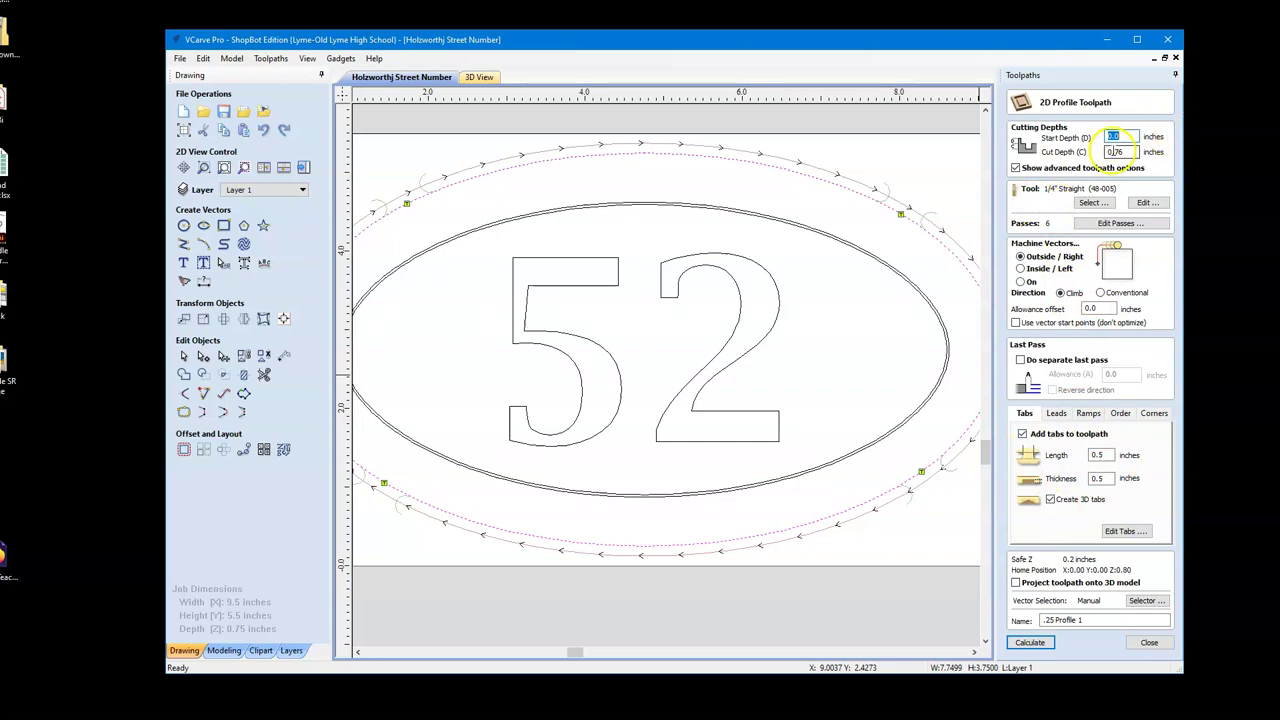
{"action": "left_click", "coordinate": [1125, 152]}
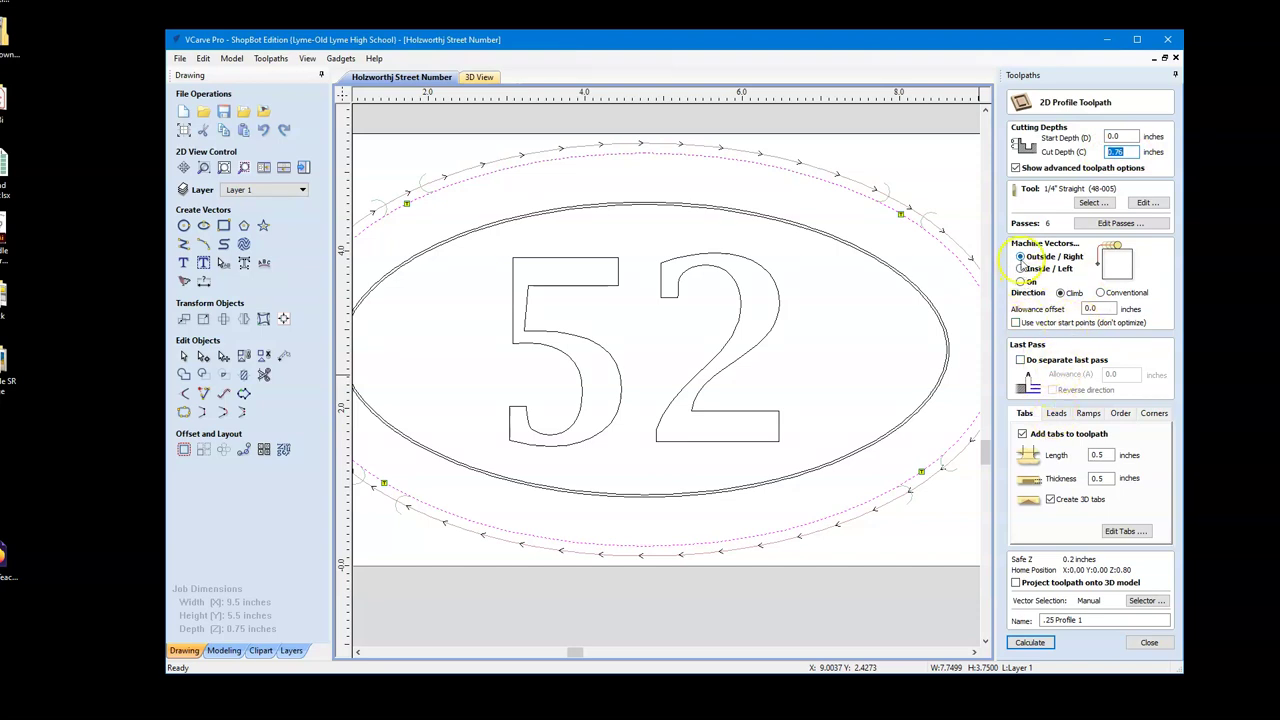
Glance at the tool database, then view the bit's 40% stepover and 1.5 in/sec feed
{"action": "left_click", "coordinate": [1092, 203]}
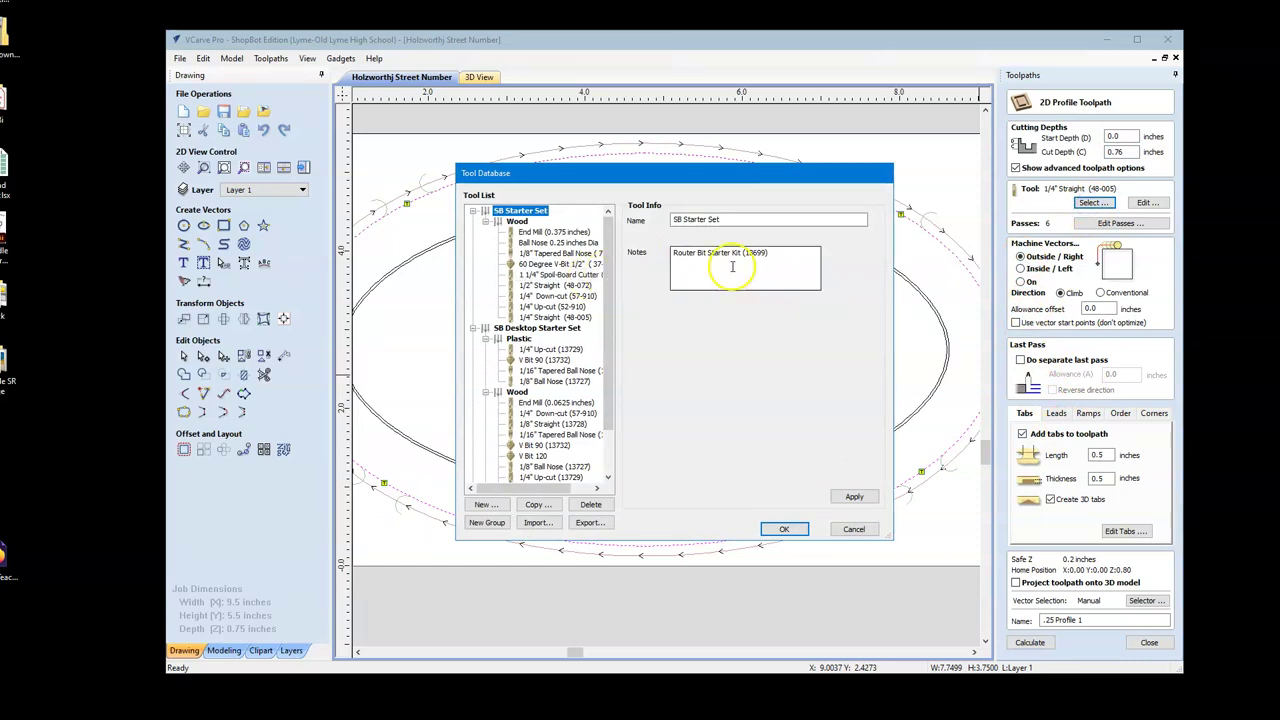
{"action": "left_click", "coordinate": [853, 529]}
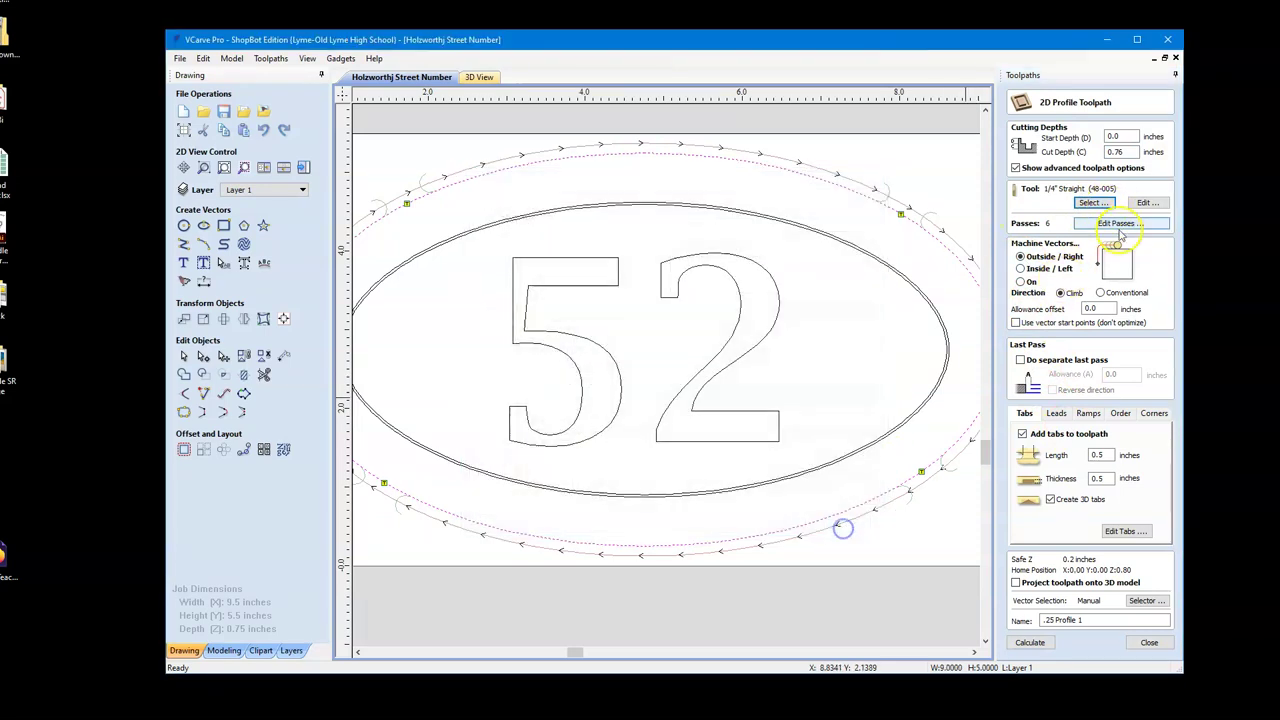
{"action": "left_click", "coordinate": [1146, 203]}
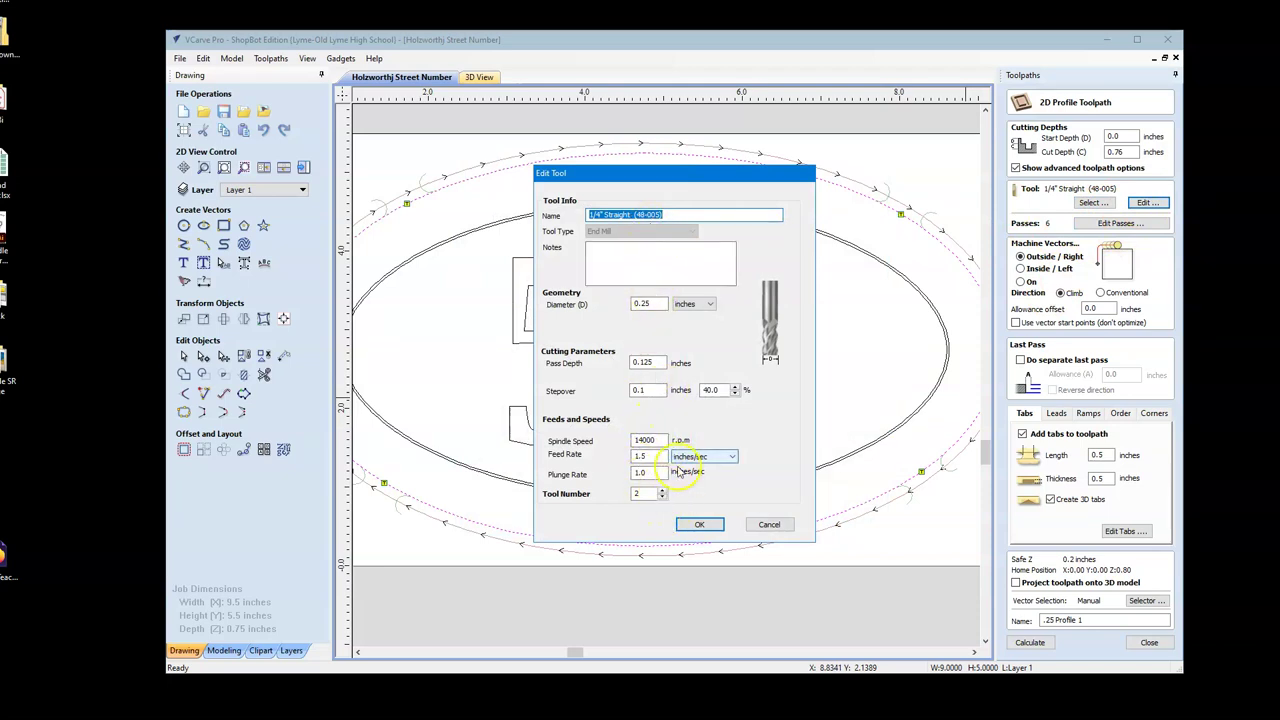
{"action": "left_click", "coordinate": [707, 531]}
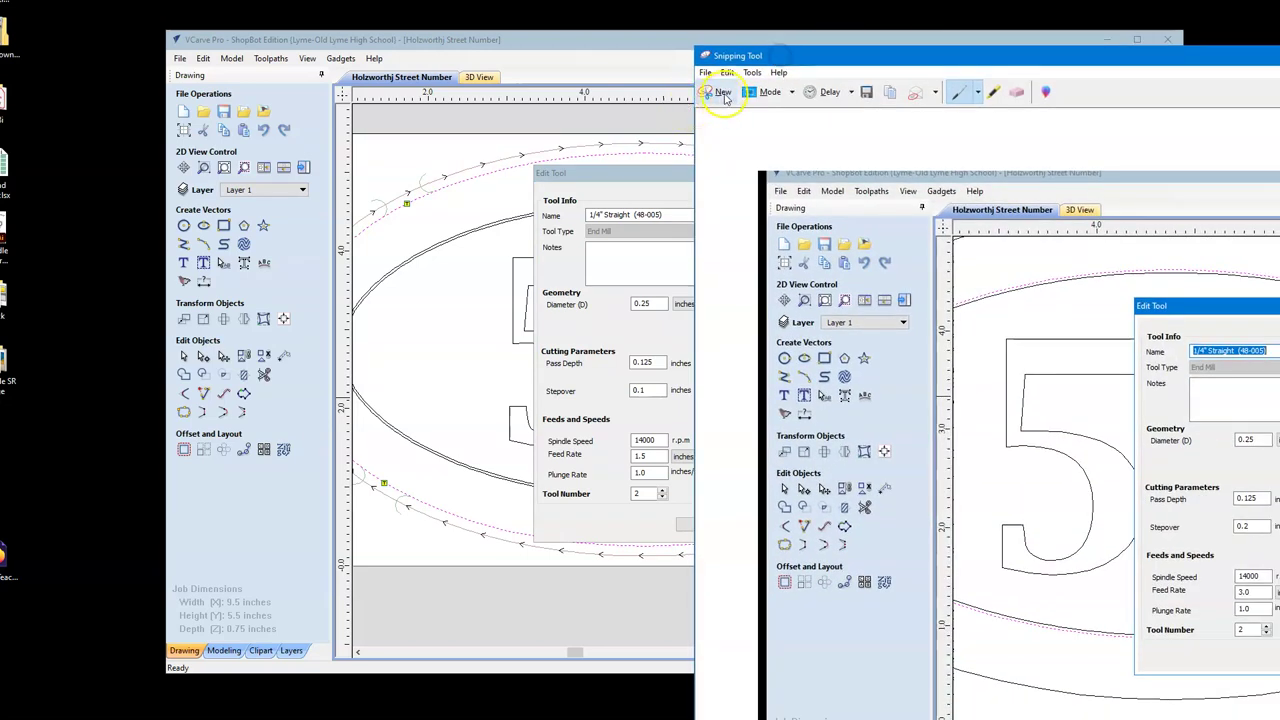
{"action": "left_click", "coordinate": [726, 95]}
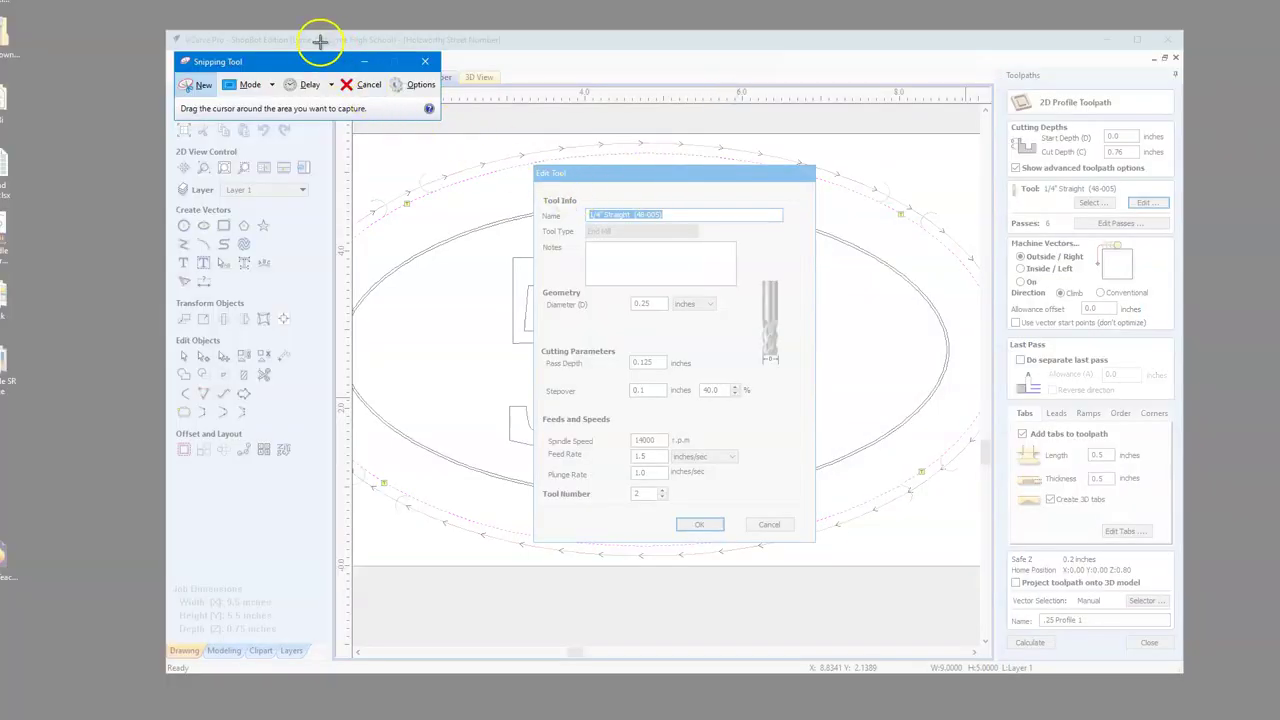
Snip VCarve and highlight cut depth 0.76, tab length 0.5, Outside/Right and the 1/4" Straight bit name
{"action": "left_click_drag", "start_coordinate": [320, 40], "coordinate": [1198, 678]}
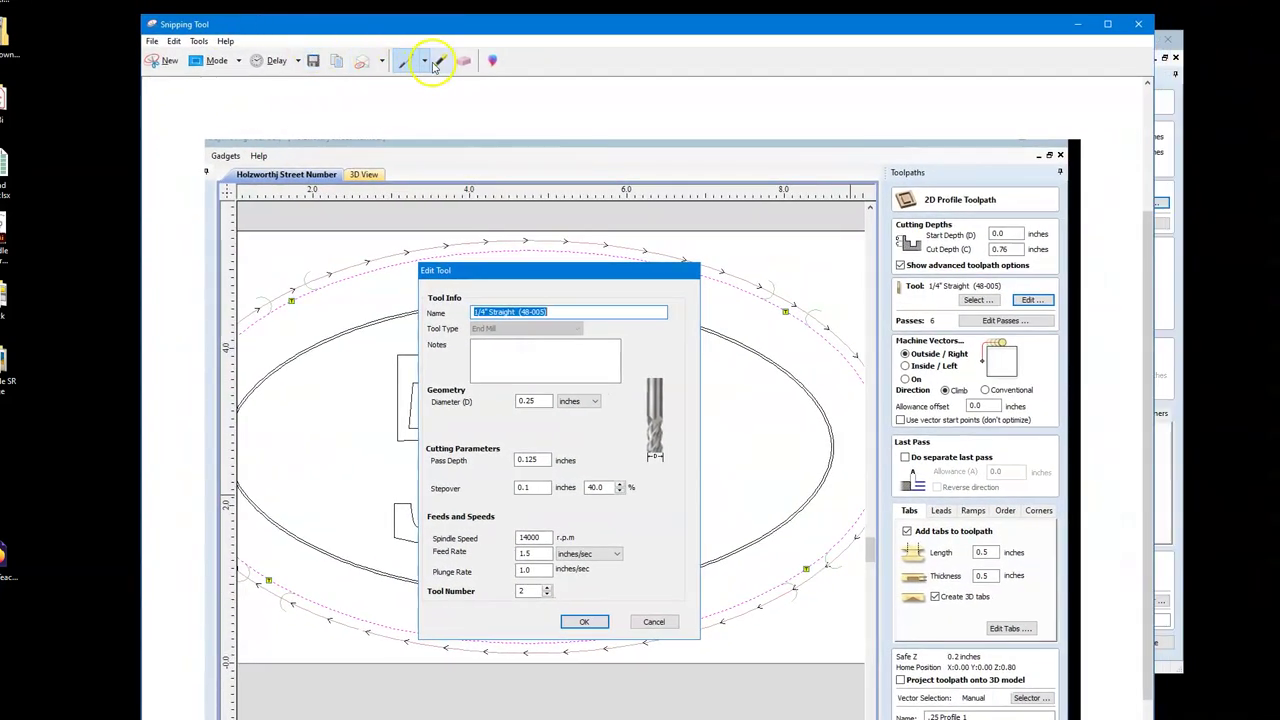
{"action": "left_click", "coordinate": [440, 61]}
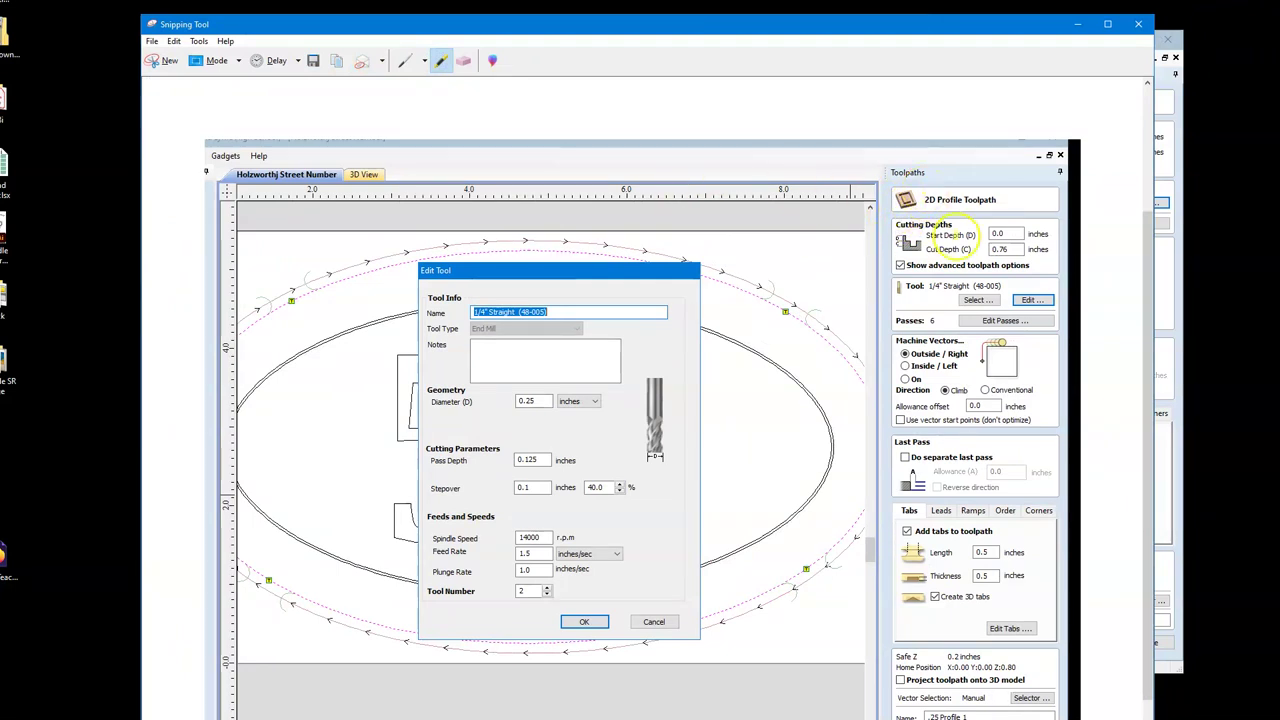
{"action": "left_click_drag", "start_coordinate": [984, 249], "coordinate": [998, 250]}
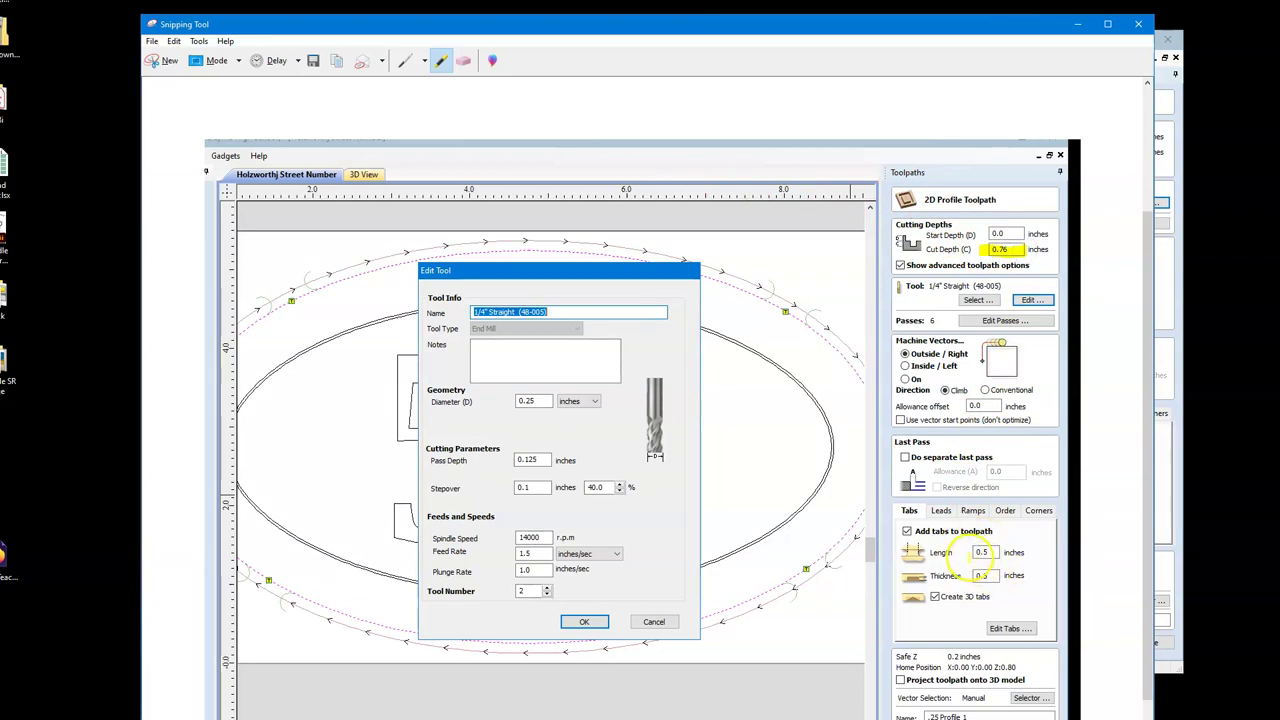
{"action": "left_click_drag", "start_coordinate": [970, 553], "coordinate": [995, 555]}
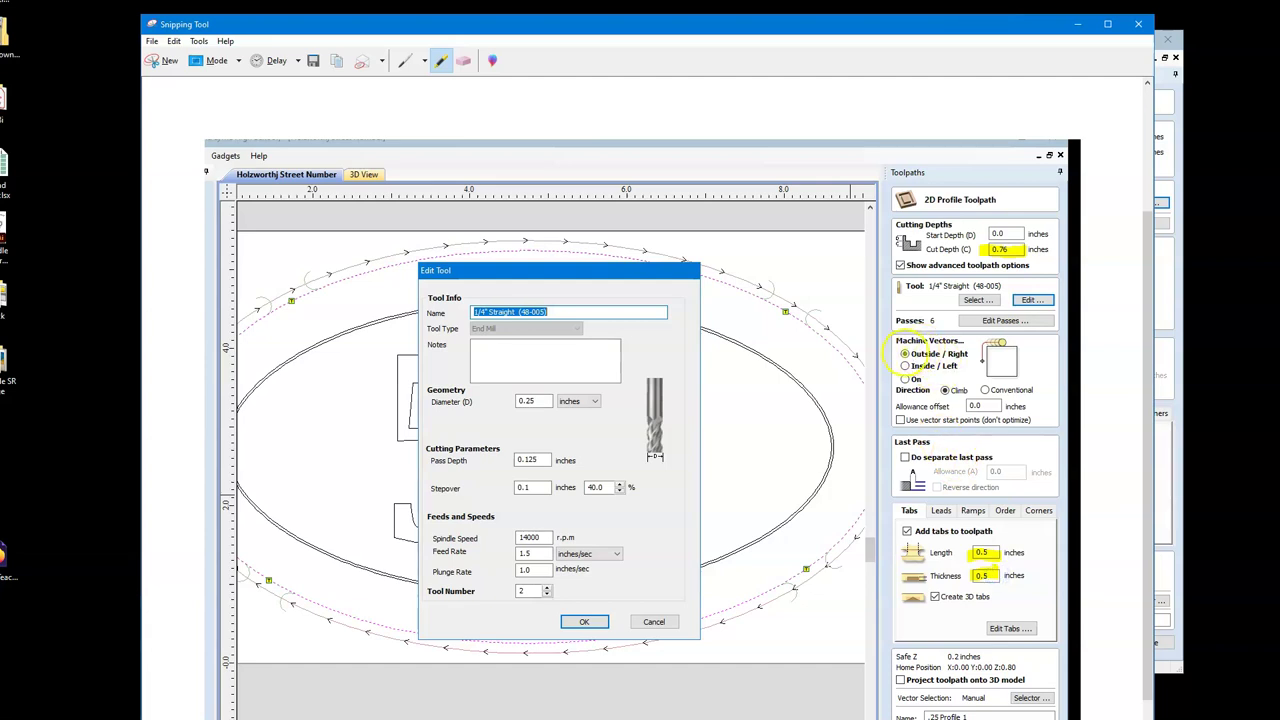
{"action": "left_click_drag", "start_coordinate": [906, 354], "coordinate": [968, 354]}
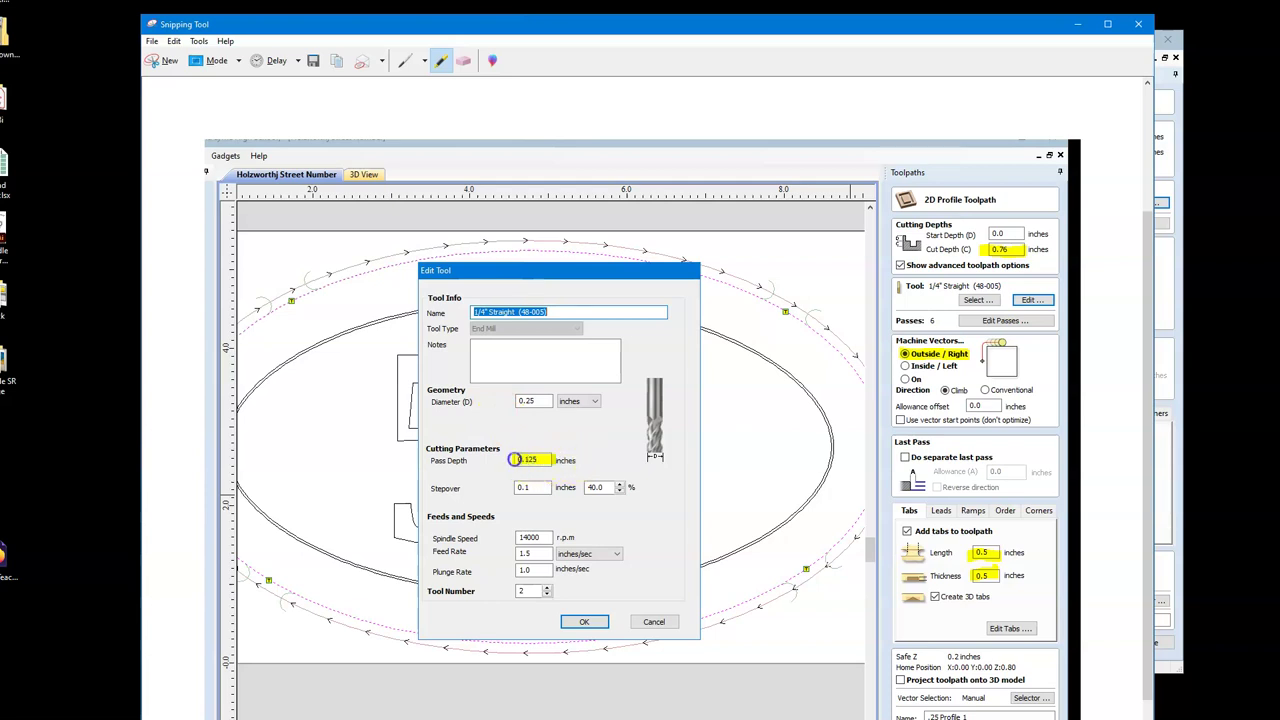
{"action": "left_click_drag", "start_coordinate": [556, 312], "coordinate": [465, 316]}
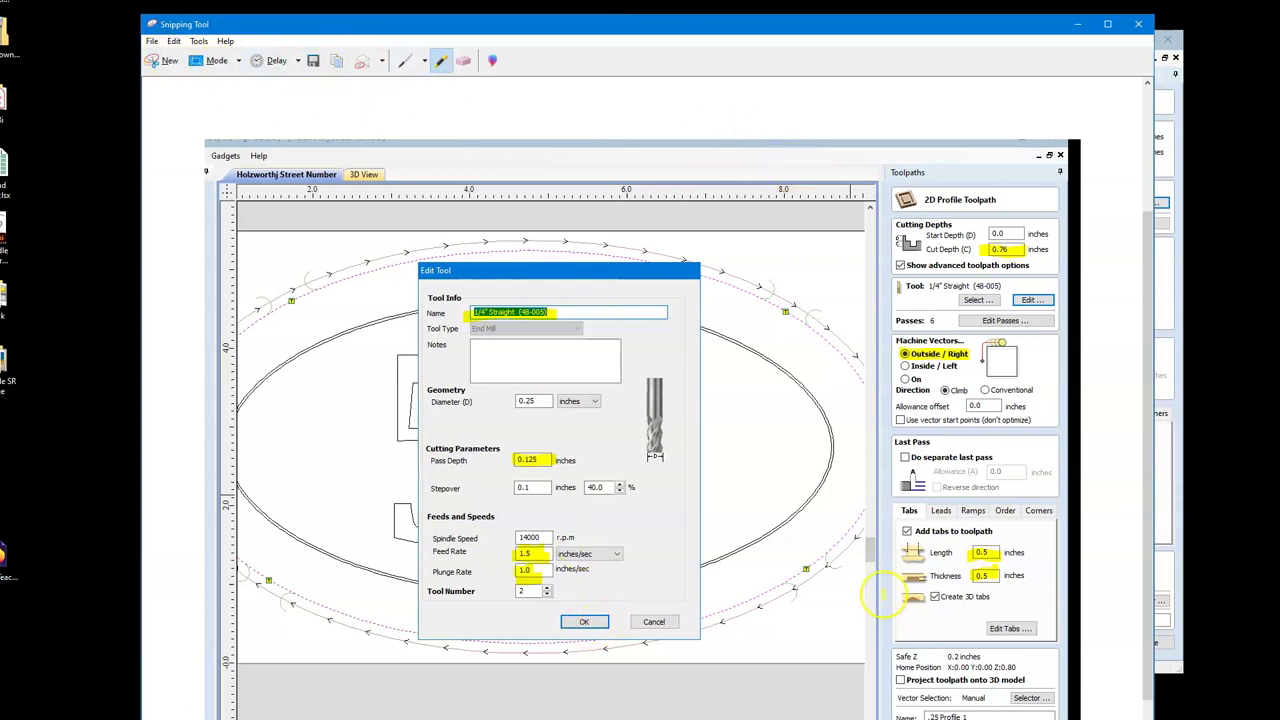
Save the highlighted snip as '.25bit profile' and close the Snipping Tool window
{"action": "left_click", "coordinate": [152, 41]}
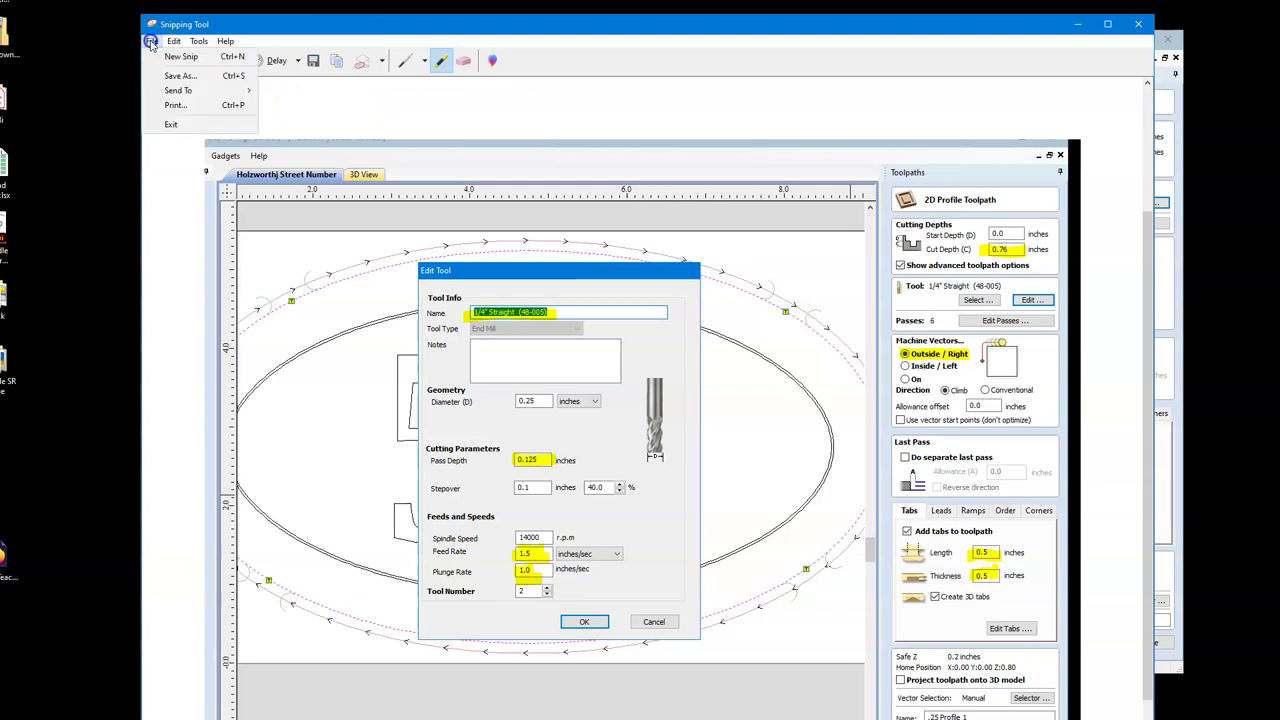
{"action": "left_click", "coordinate": [180, 76]}
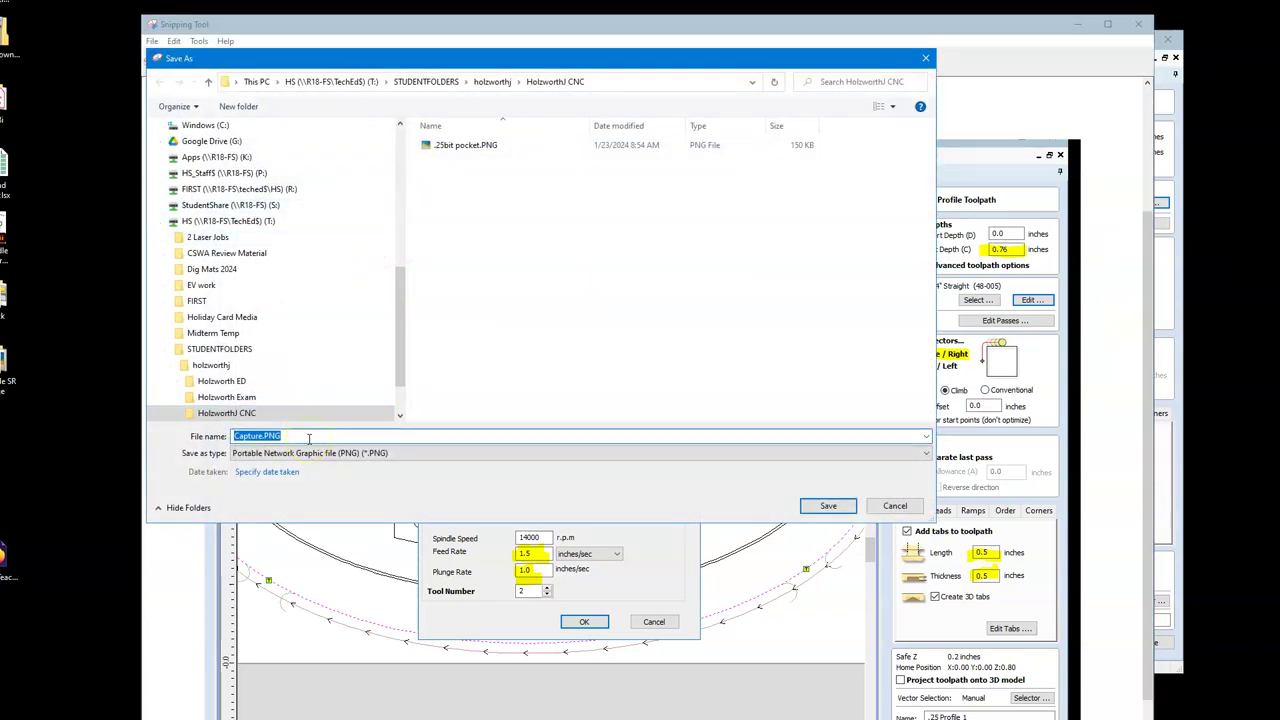
{"action": "type", "text": ".25bi"}
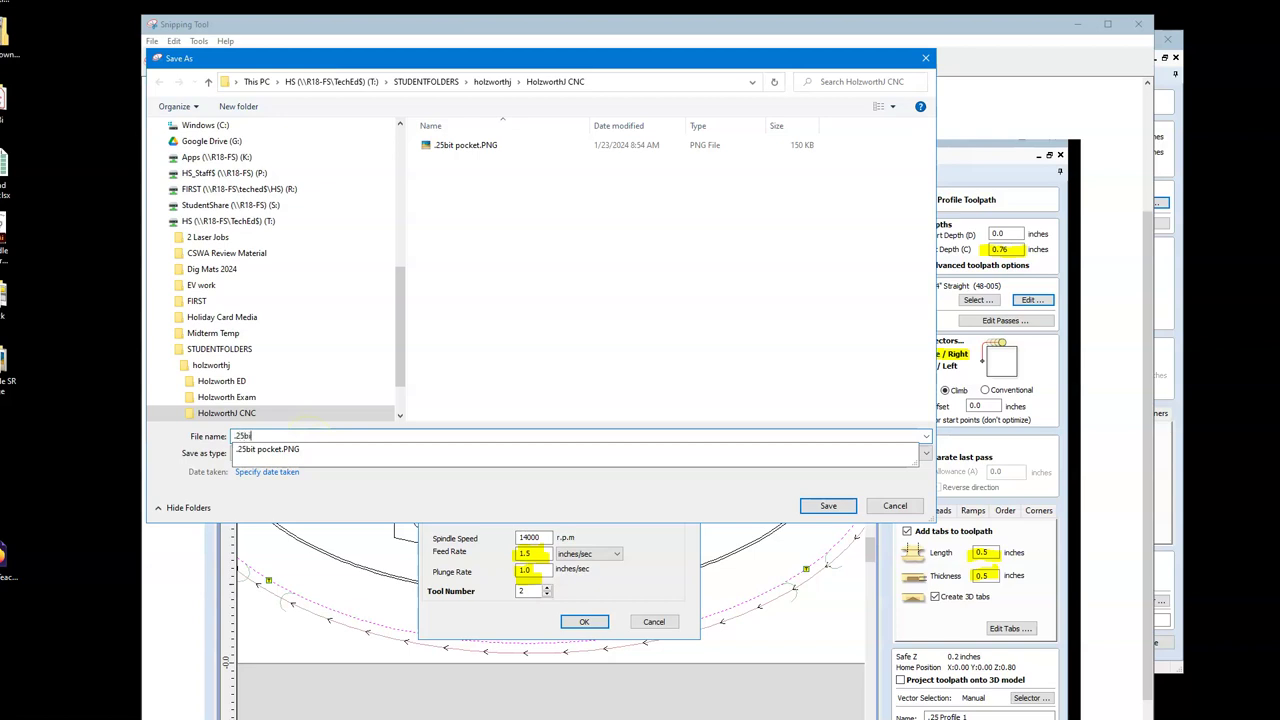
{"action": "type", "text": "t profile"}
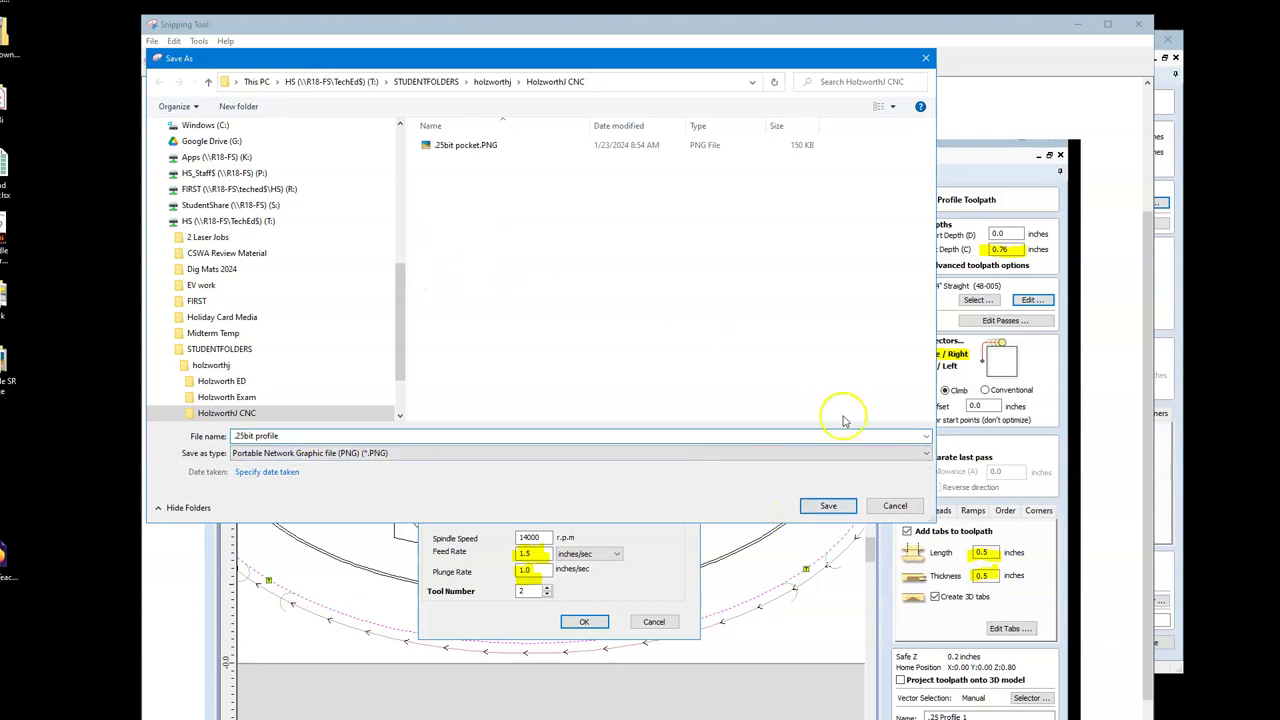
{"action": "left_click", "coordinate": [829, 506]}
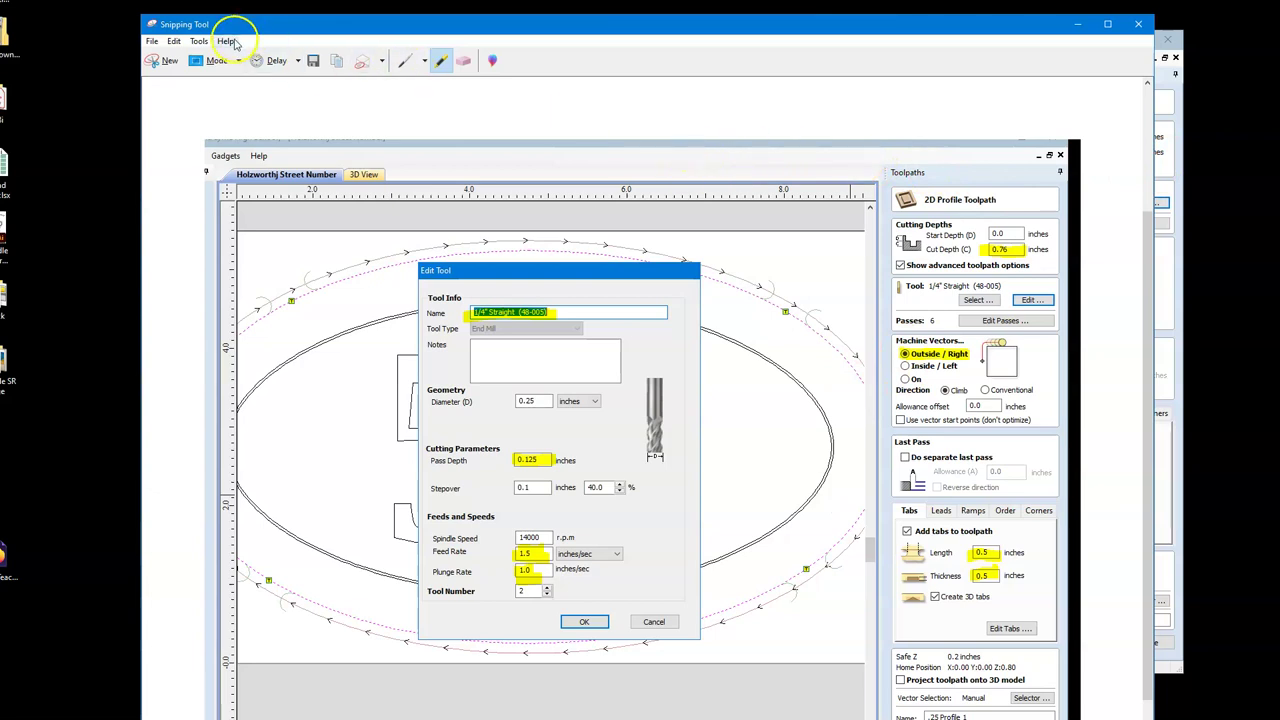
{"action": "key", "text": "alt+F4"}
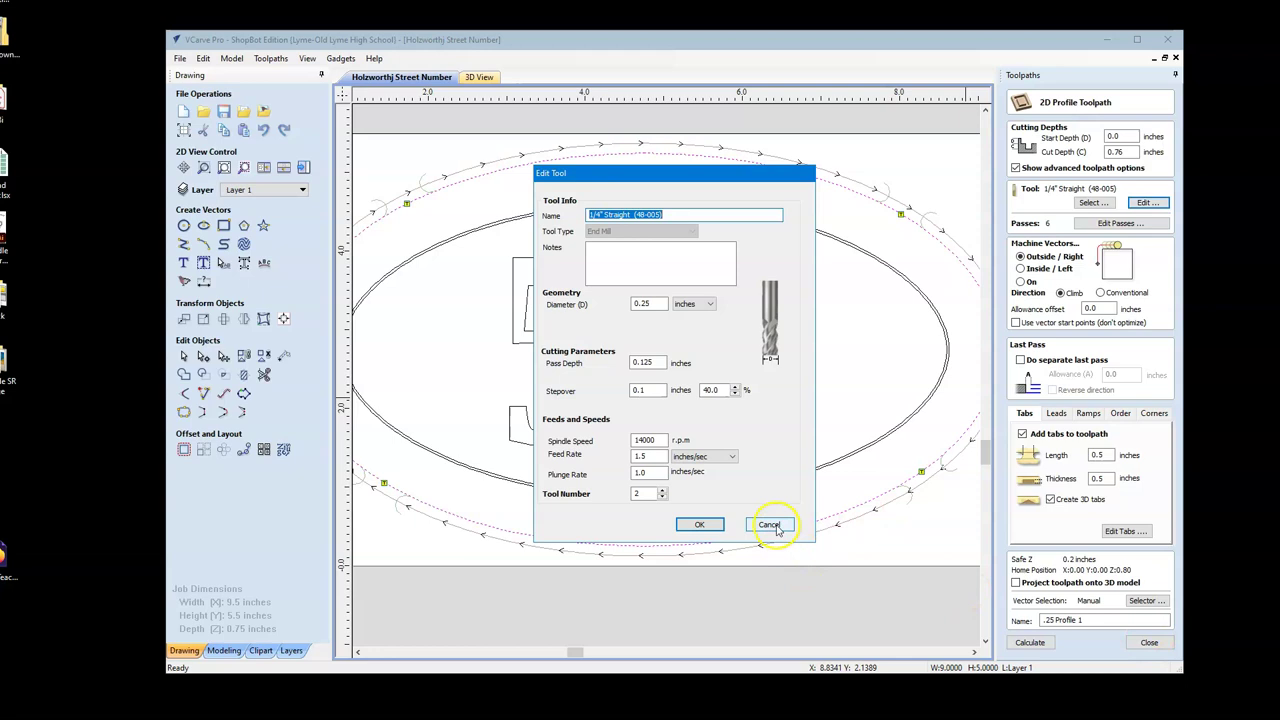
Close the profile bit and toolpath dialogs and switch the preview to 90 deg V-Carve 1
{"action": "left_click", "coordinate": [771, 523]}
{"action": "left_click", "coordinate": [1149, 643]}
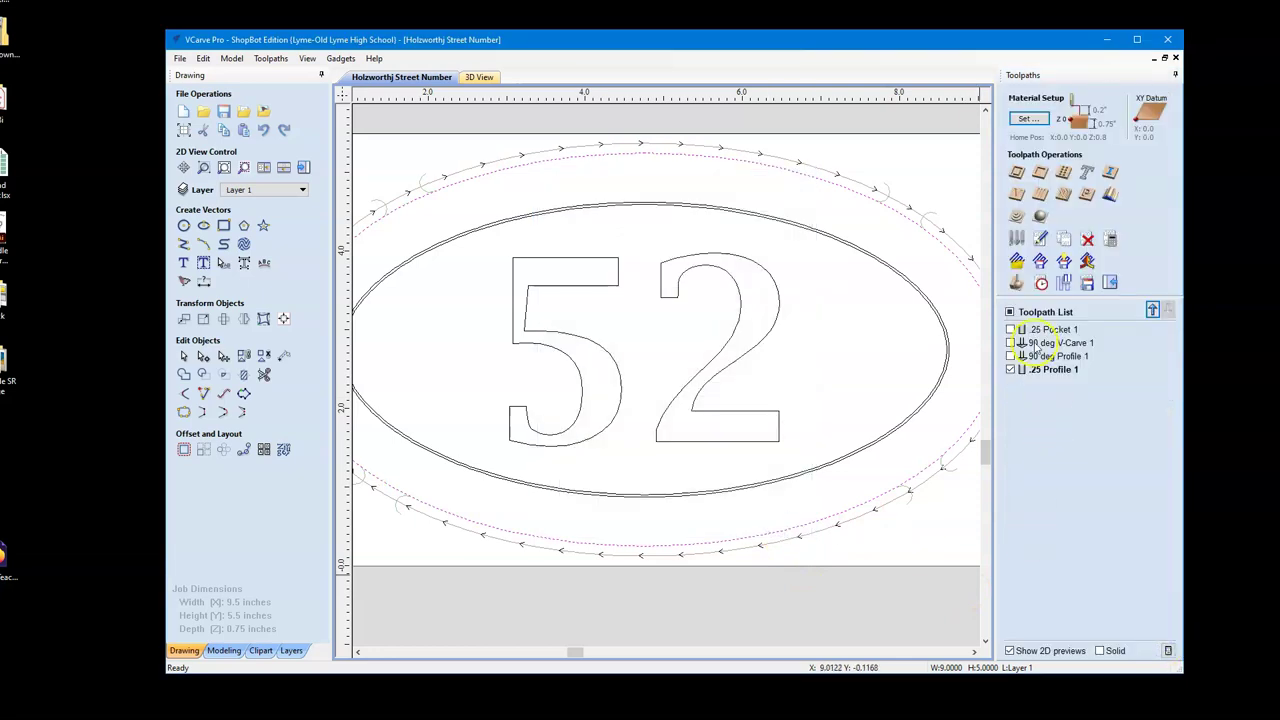
{"action": "left_click", "coordinate": [1011, 369]}
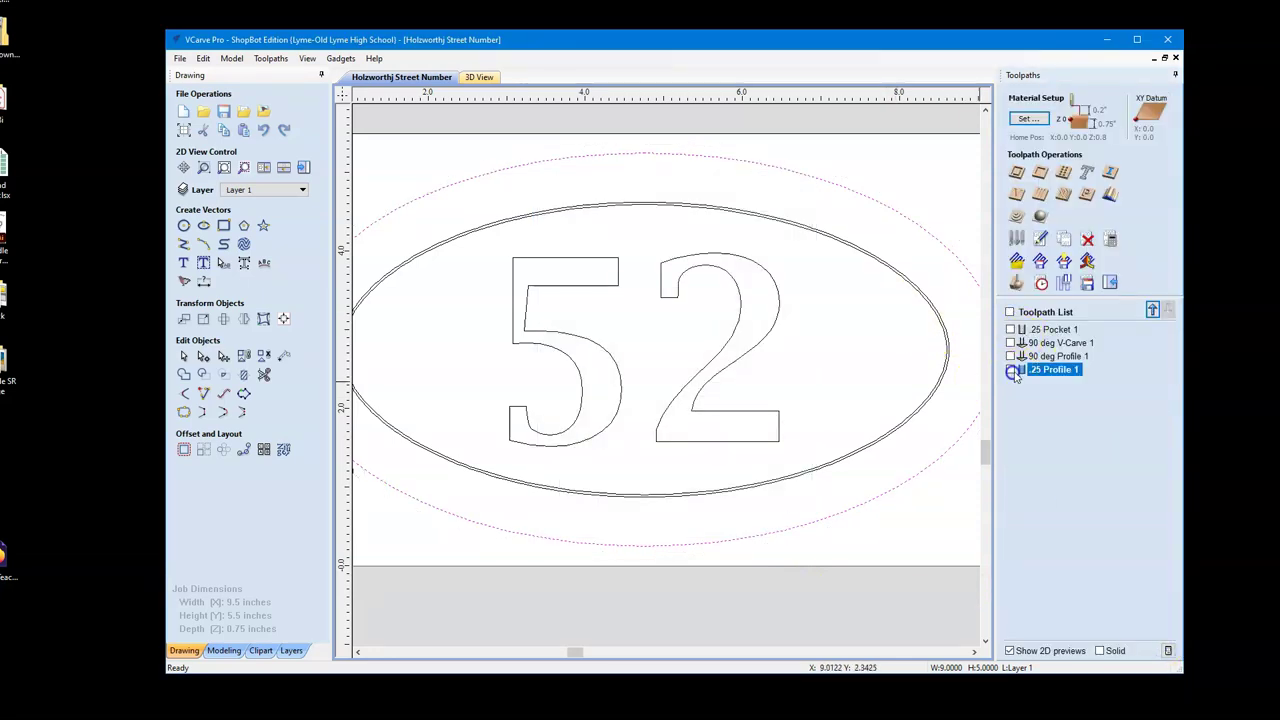
{"action": "left_click", "coordinate": [1011, 343]}
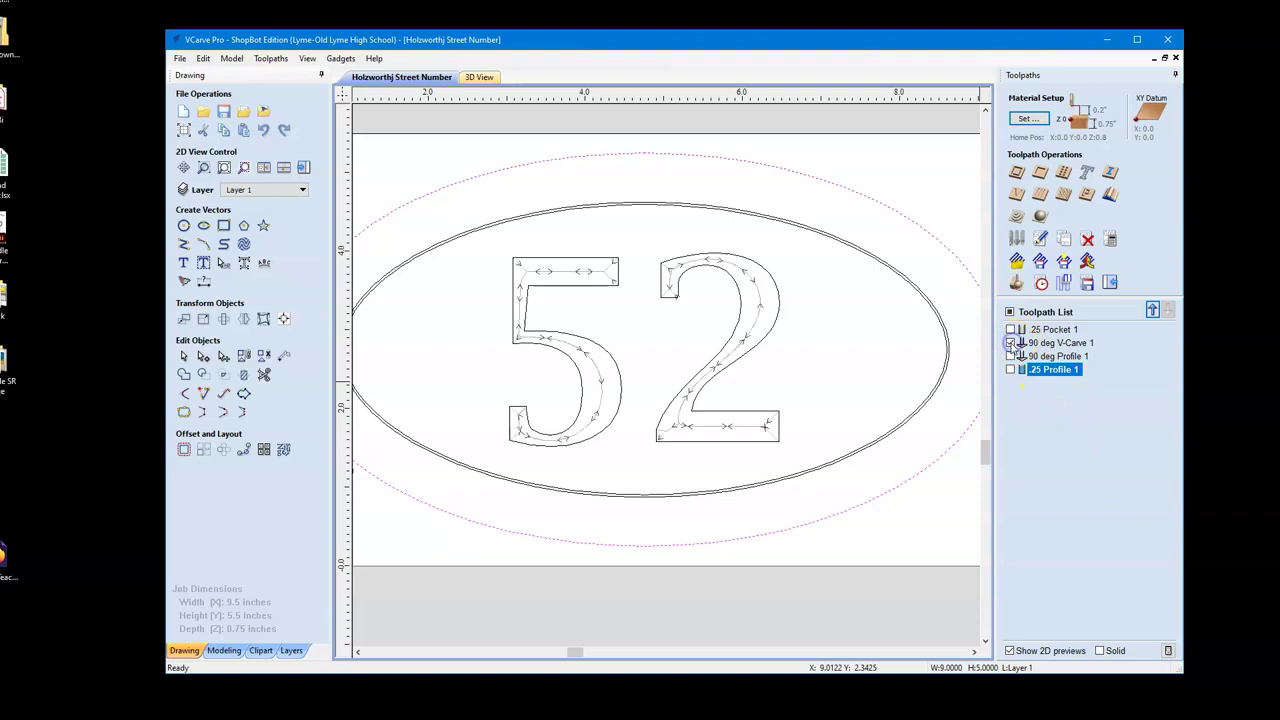
Open the 90 deg V-Carve 1 settings and view the V Bit 90 (13732) tool details
{"action": "double_click", "coordinate": [1045, 343]}
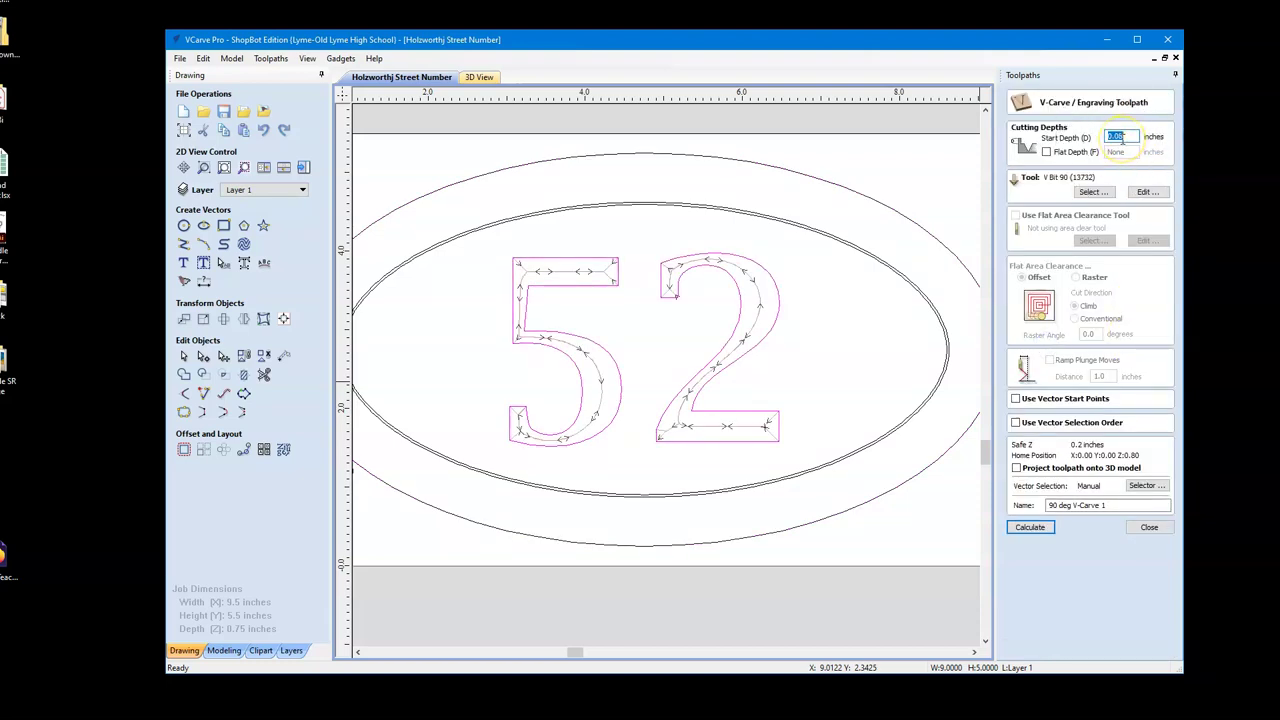
{"action": "left_click", "coordinate": [1122, 140]}
{"action": "left_click", "coordinate": [1093, 191]}
{"action": "left_click", "coordinate": [853, 530]}
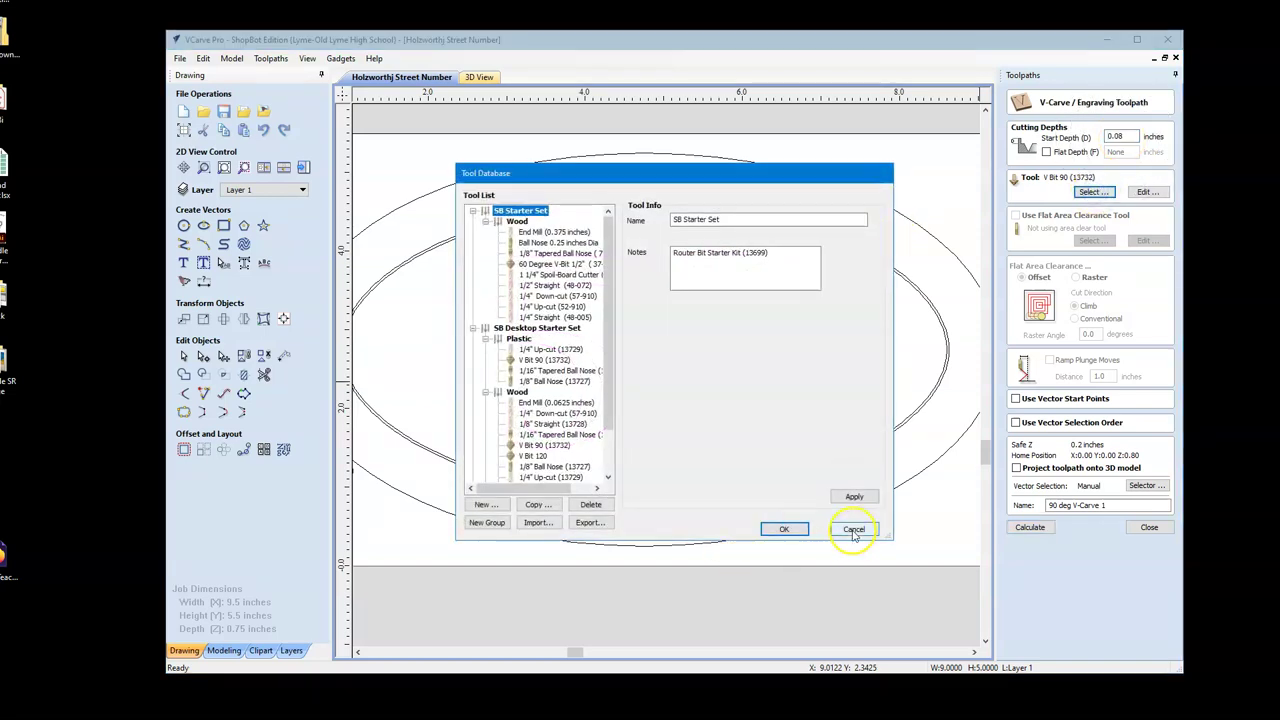
{"action": "left_click", "coordinate": [1145, 191]}
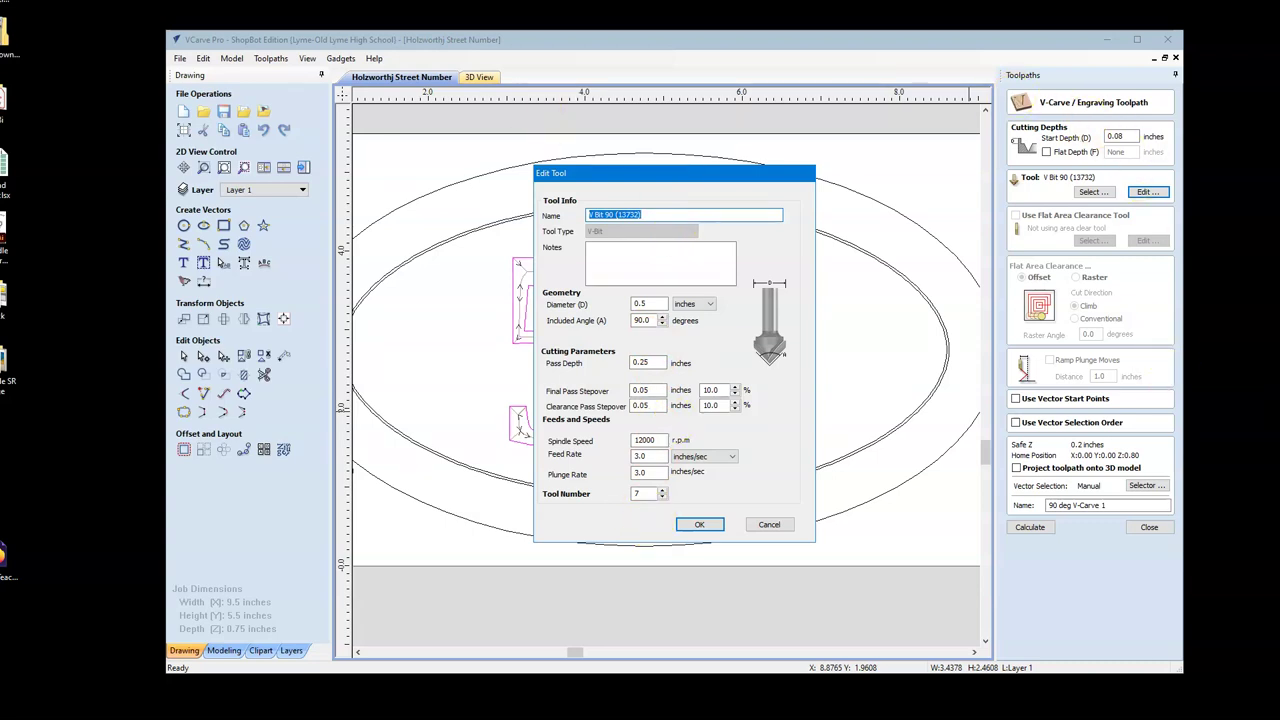
{"action": "left_click_drag", "start_coordinate": [1279, 50], "coordinate": [418, 48]}
Snip the VCarve window showing V Bit 90 settings and highlight the tool name and 12000 r.p.m spindle speed
{"action": "left_click", "coordinate": [213, 59]}
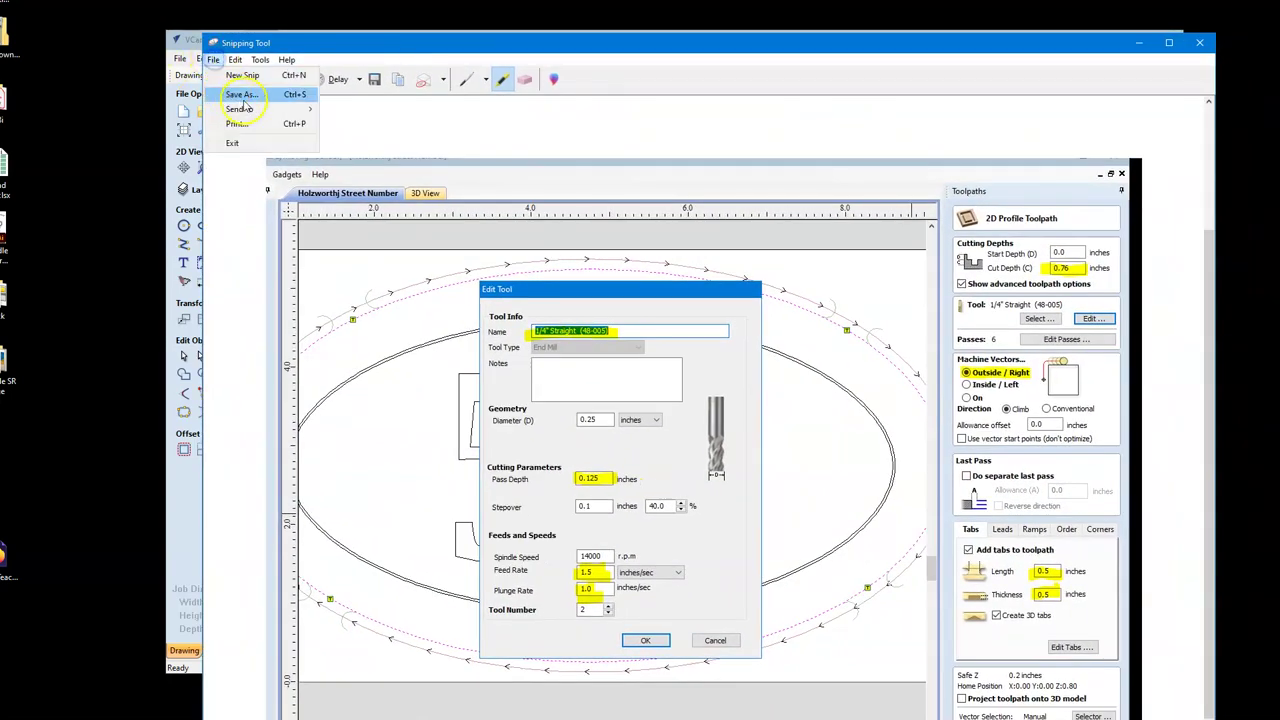
{"action": "left_click", "coordinate": [241, 76]}
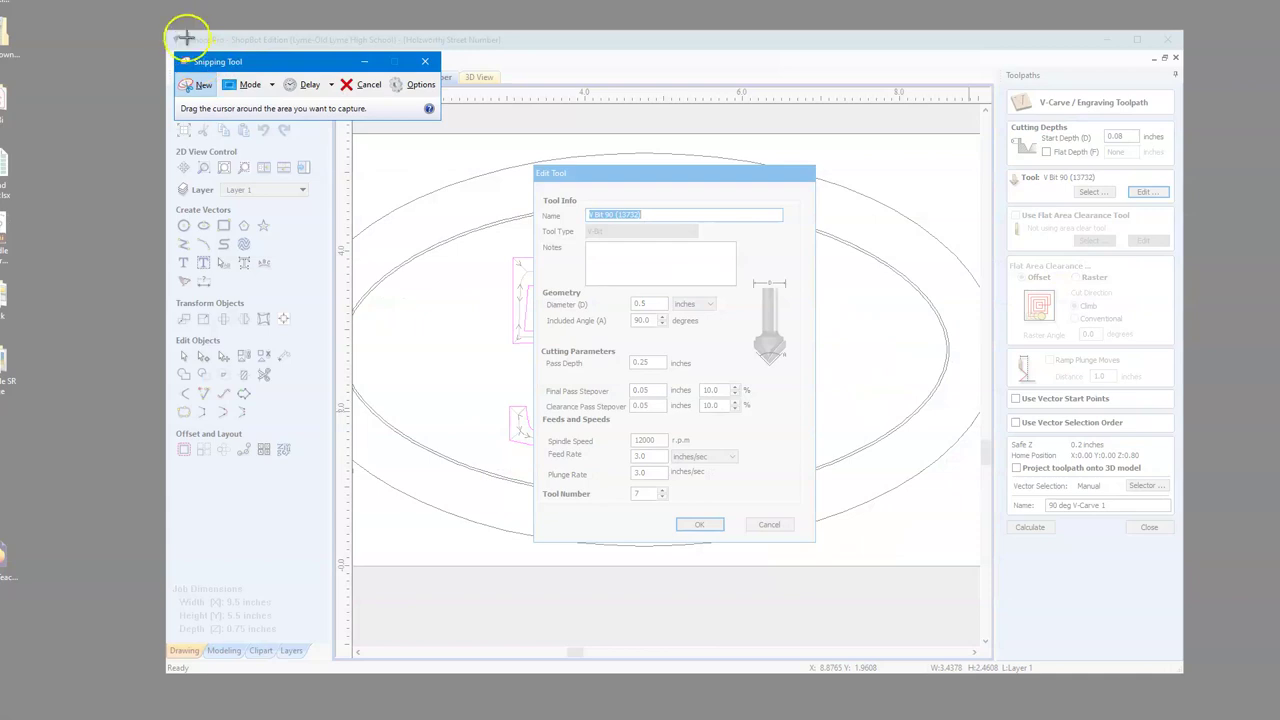
{"action": "left_click_drag", "start_coordinate": [168, 33], "coordinate": [1192, 667]}
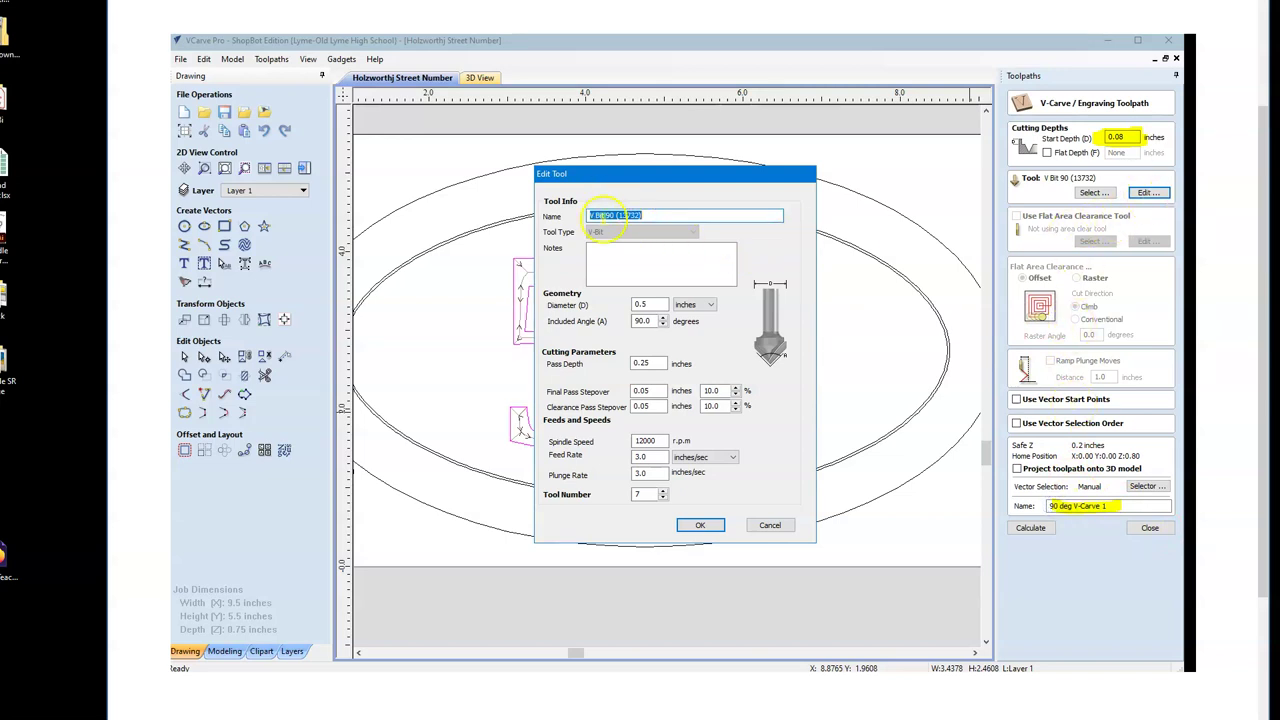
{"action": "left_click_drag", "start_coordinate": [590, 215], "coordinate": [650, 214]}
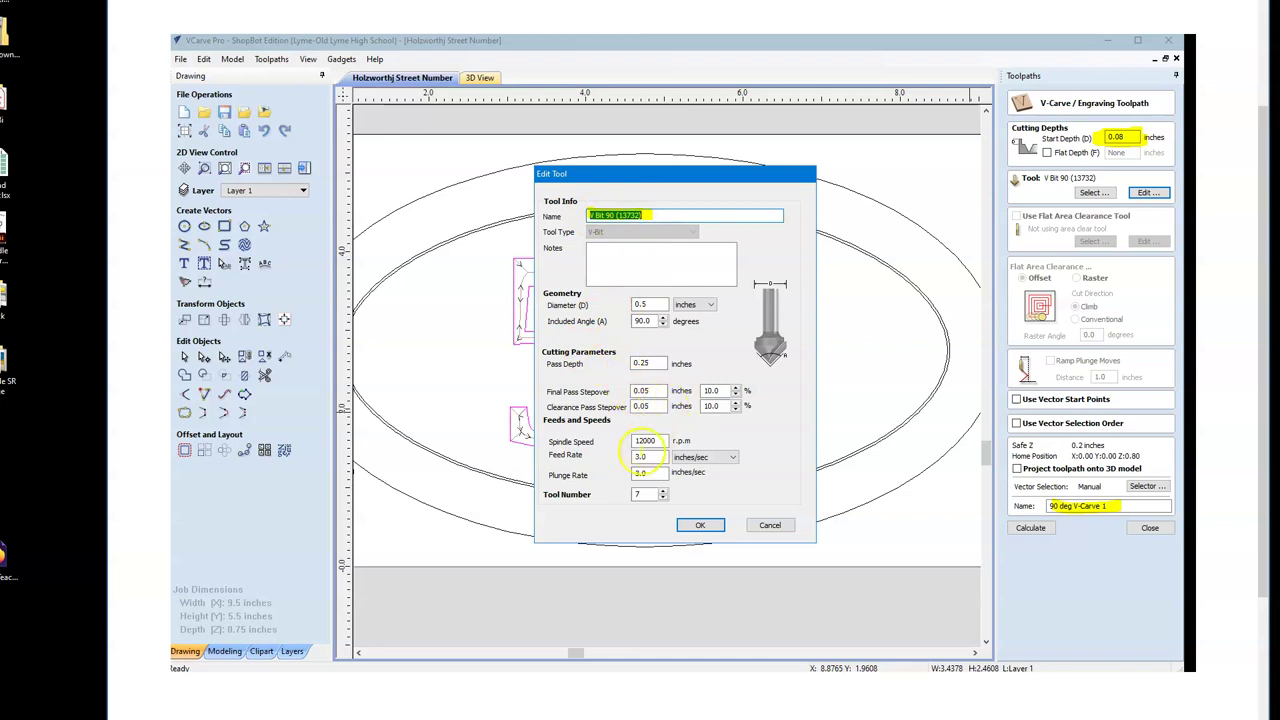
{"action": "mouse_move", "coordinate": [634, 441]}
{"action": "left_mouse_down"}
{"action": "mouse_move", "coordinate": [674, 443]}
{"action": "mouse_move", "coordinate": [650, 477]}
{"action": "left_mouse_up"}
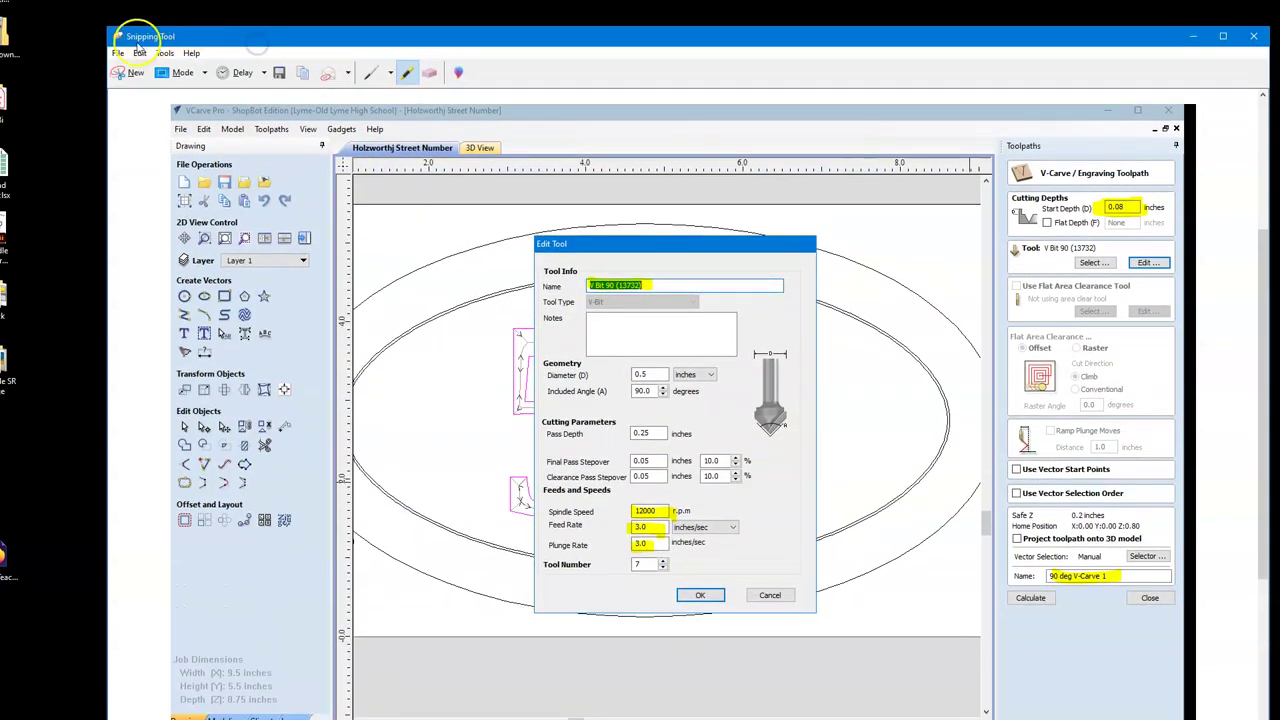
Save the highlighted capture as the PNG '90deg vcarve' in the CNC folder and close Snipping Tool
{"action": "left_click", "coordinate": [118, 53]}
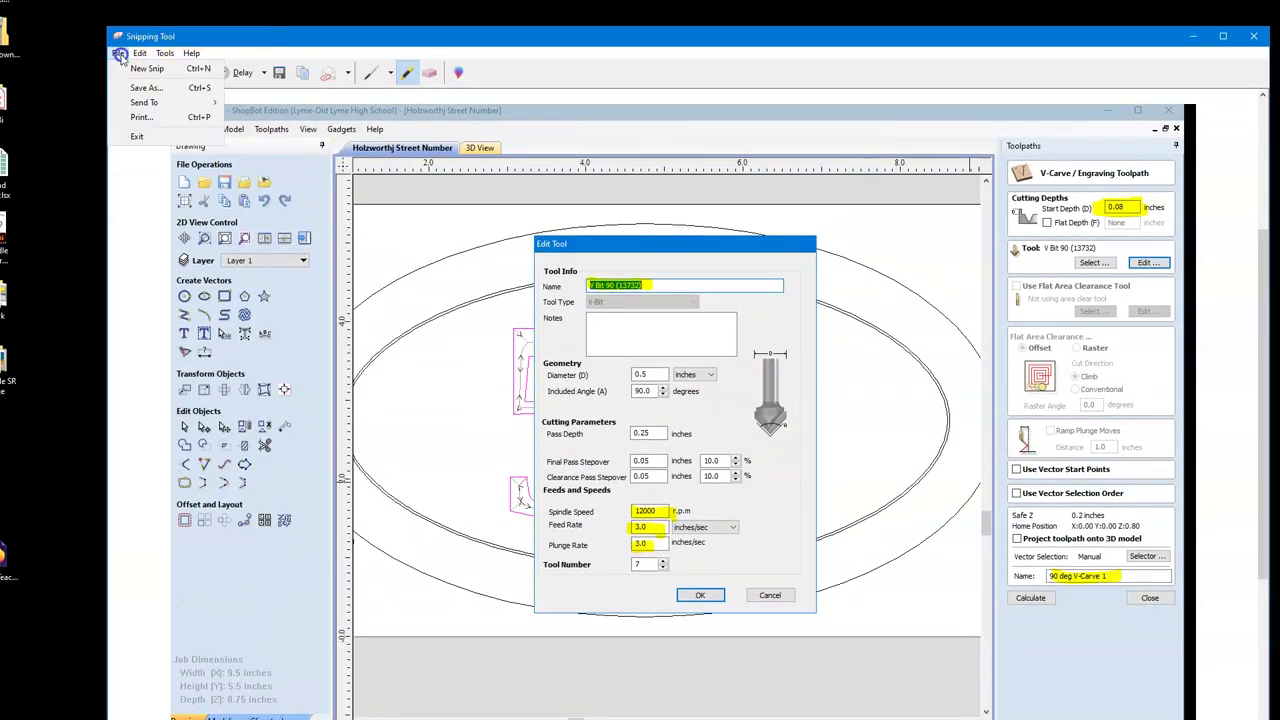
{"action": "left_click", "coordinate": [145, 87]}
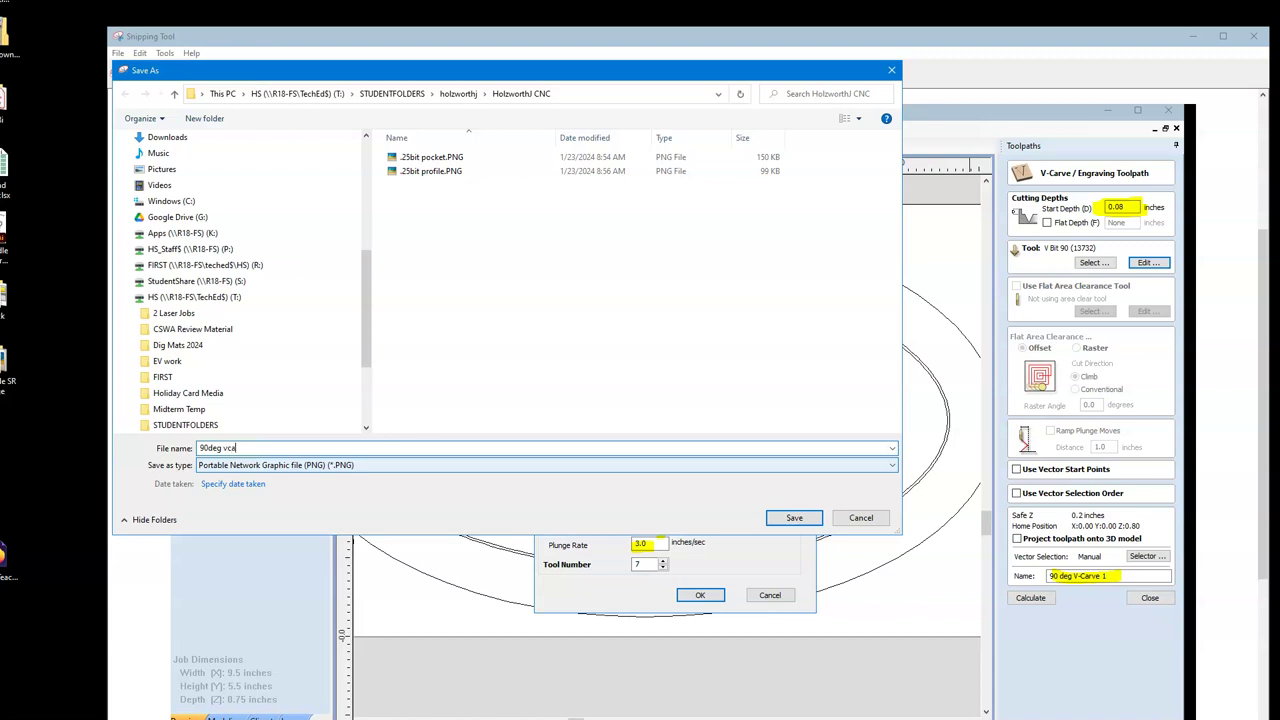
{"action": "left_click", "coordinate": [792, 517]}
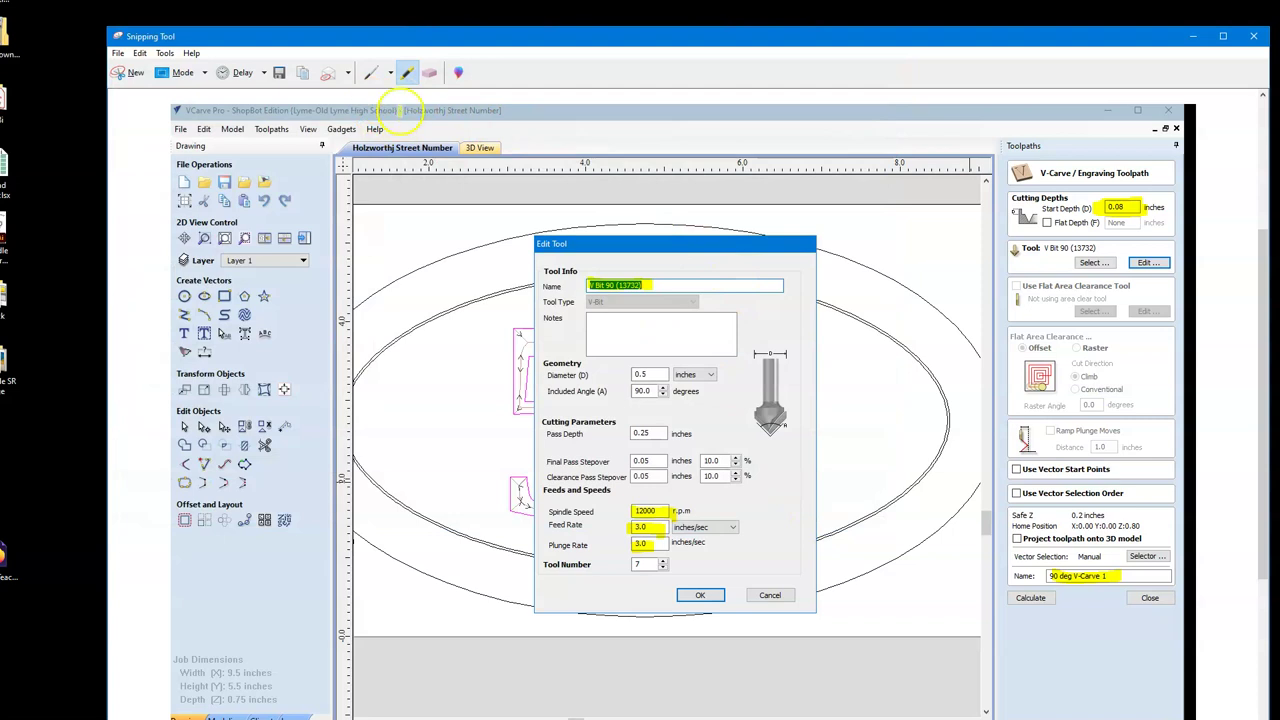
{"action": "key", "text": "alt+F4"}
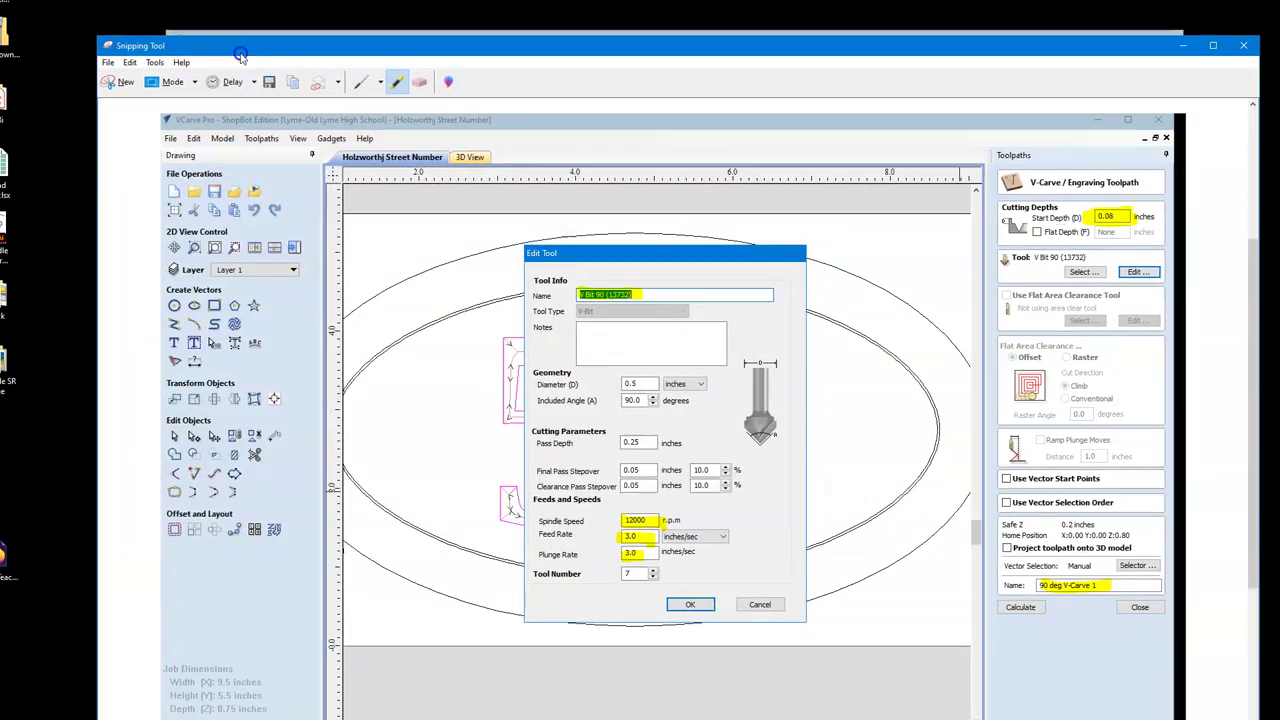
Close the V-carve tool settings and toolpath panel, and hide the 90 deg V-Carve 1 preview
{"action": "left_click", "coordinate": [1148, 535]}
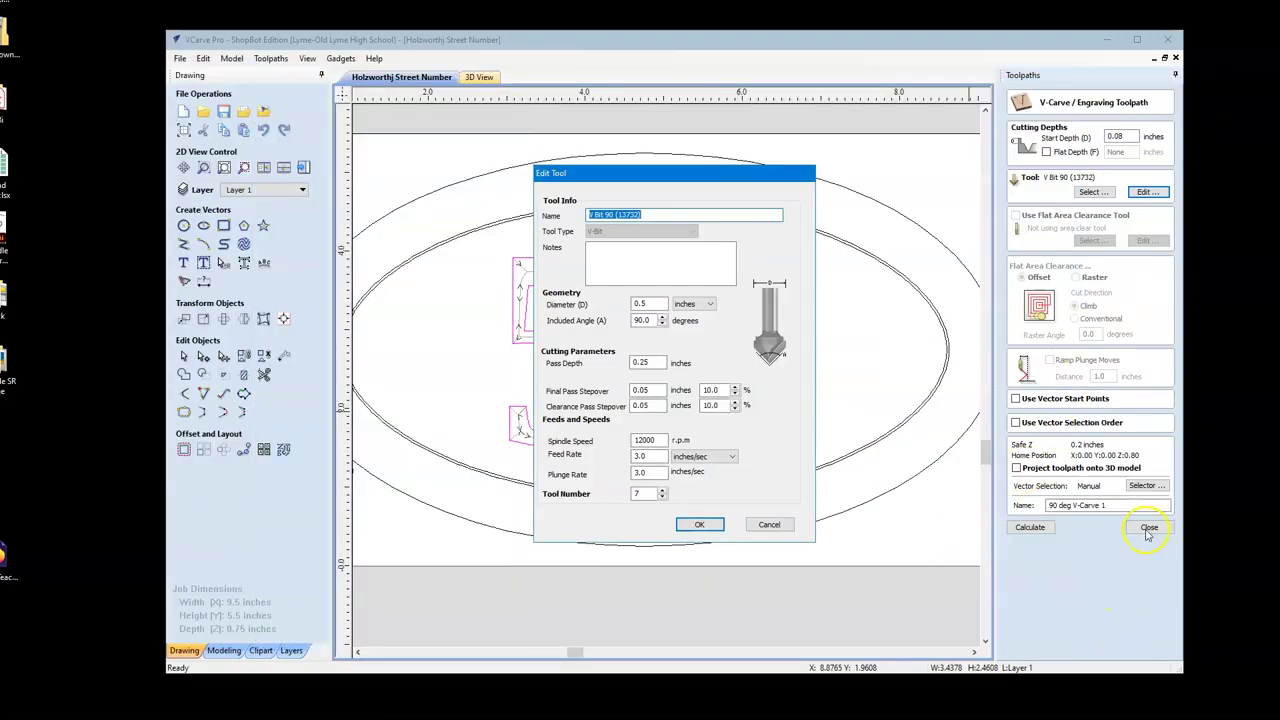
{"action": "left_click", "coordinate": [770, 522]}
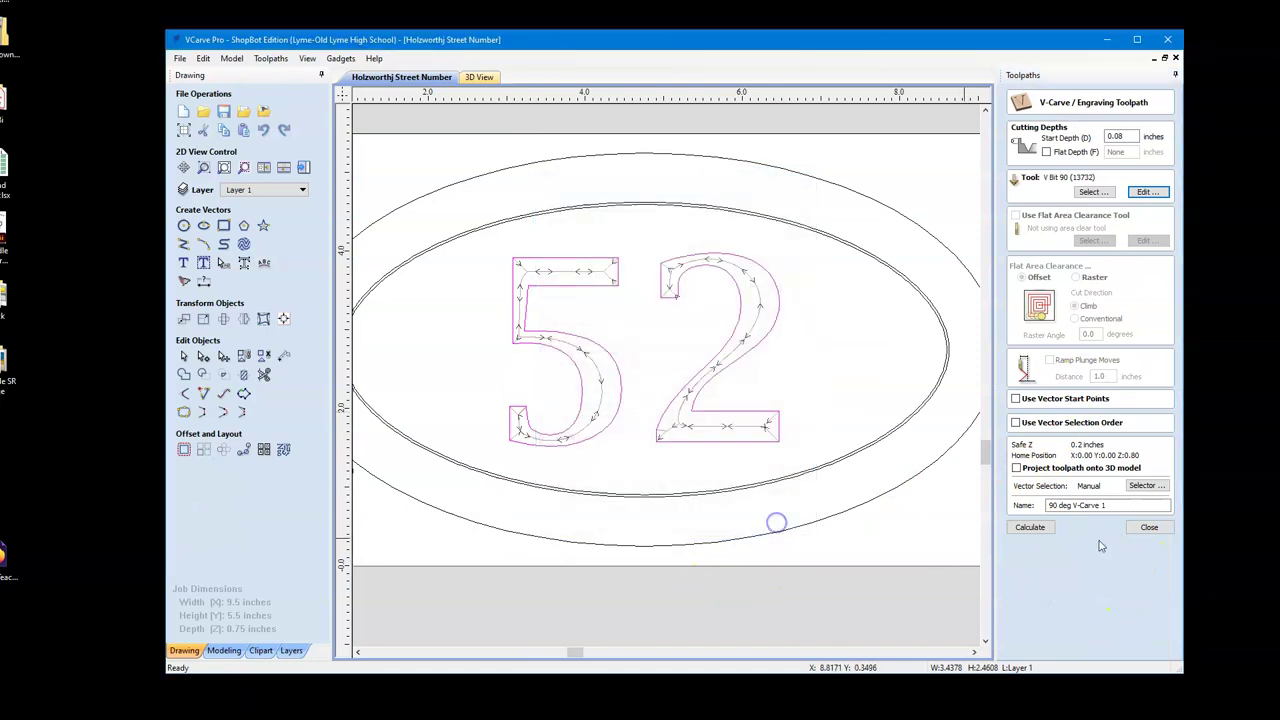
{"action": "left_click", "coordinate": [1148, 527]}
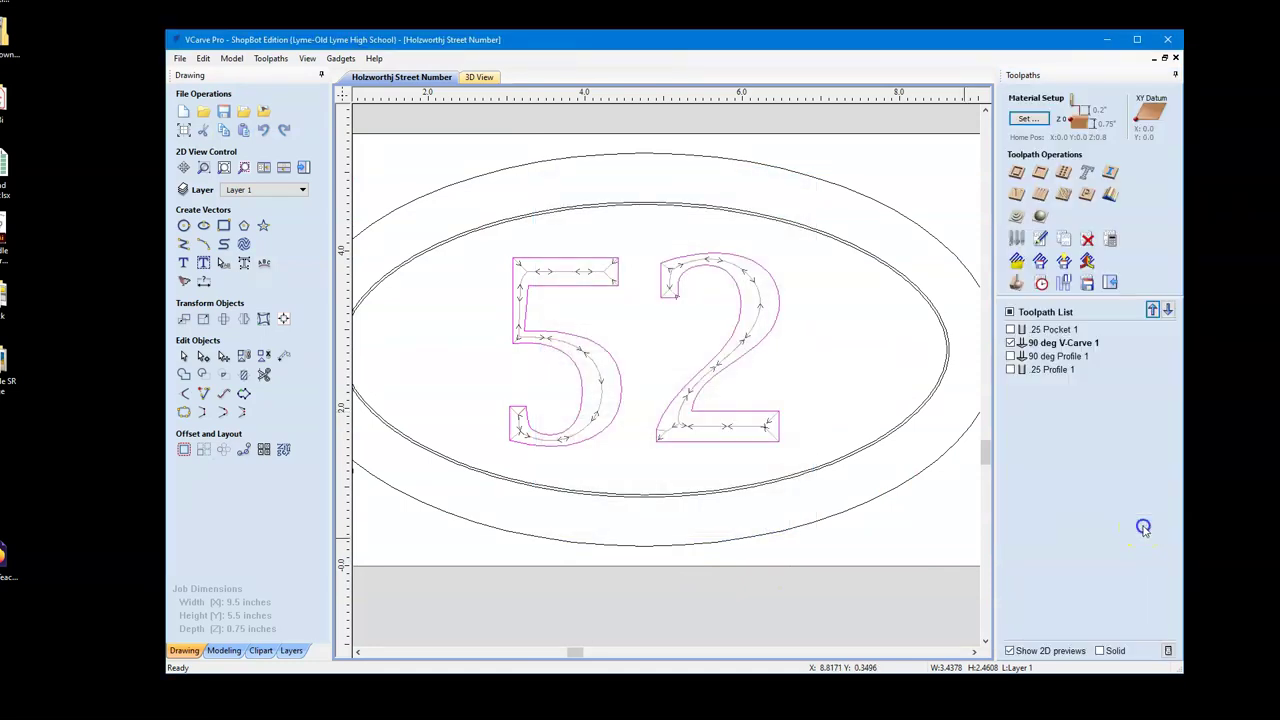
{"action": "left_click", "coordinate": [1011, 343]}
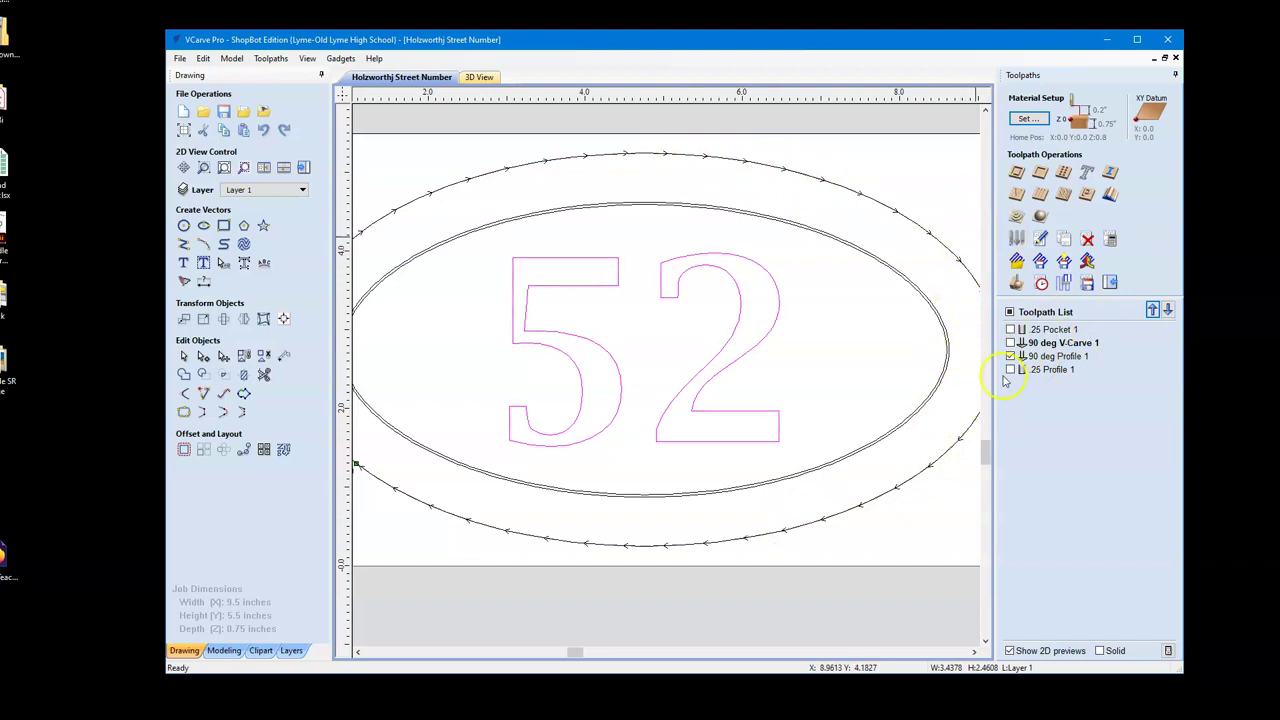
Open 90 deg Profile 1, cutting On the vector at 0.25 depth, and view its V Bit 90 tool settings
{"action": "double_click", "coordinate": [1066, 357]}
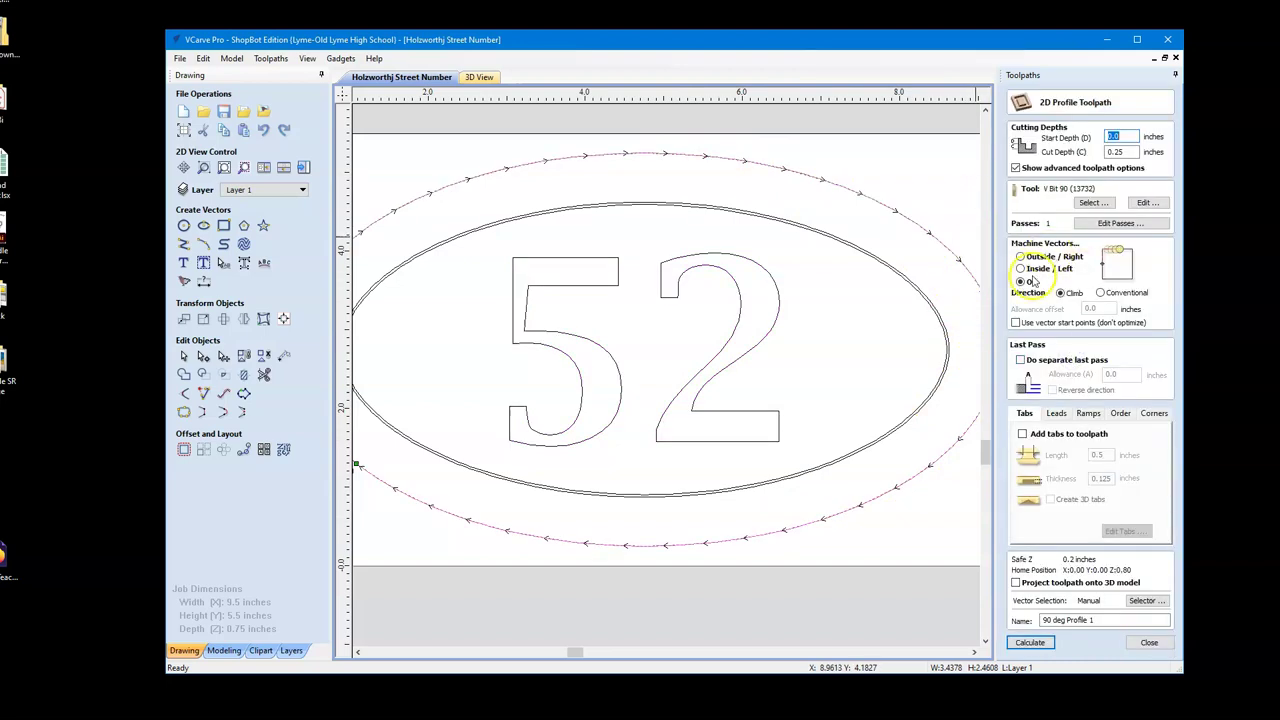
{"action": "left_click", "coordinate": [1028, 285]}
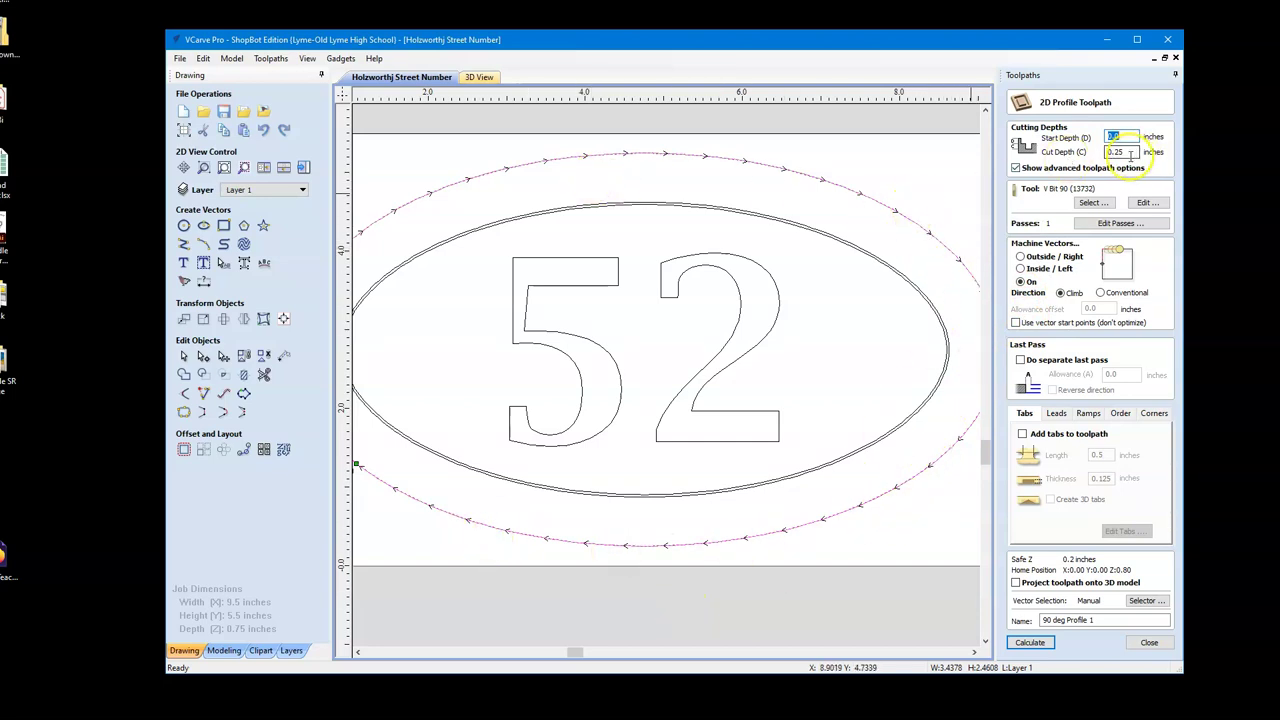
{"action": "left_click_drag", "start_coordinate": [1130, 155], "coordinate": [1100, 156]}
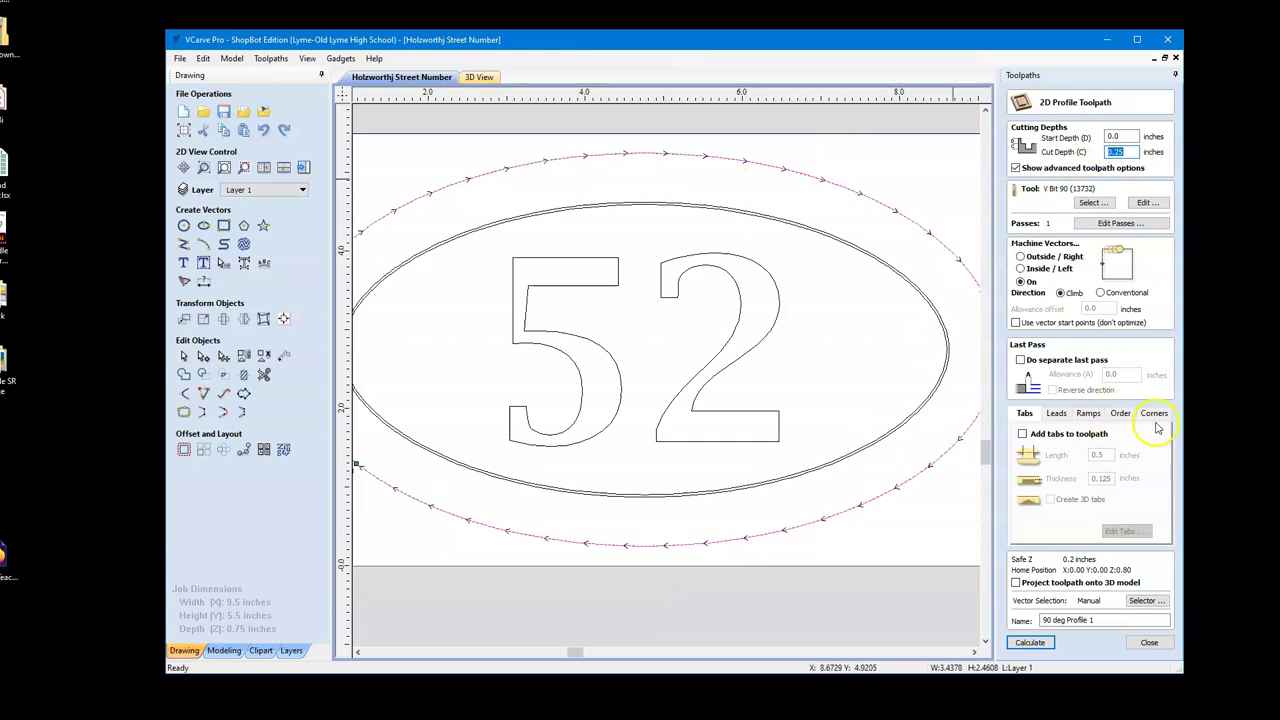
{"action": "left_click", "coordinate": [1148, 204]}
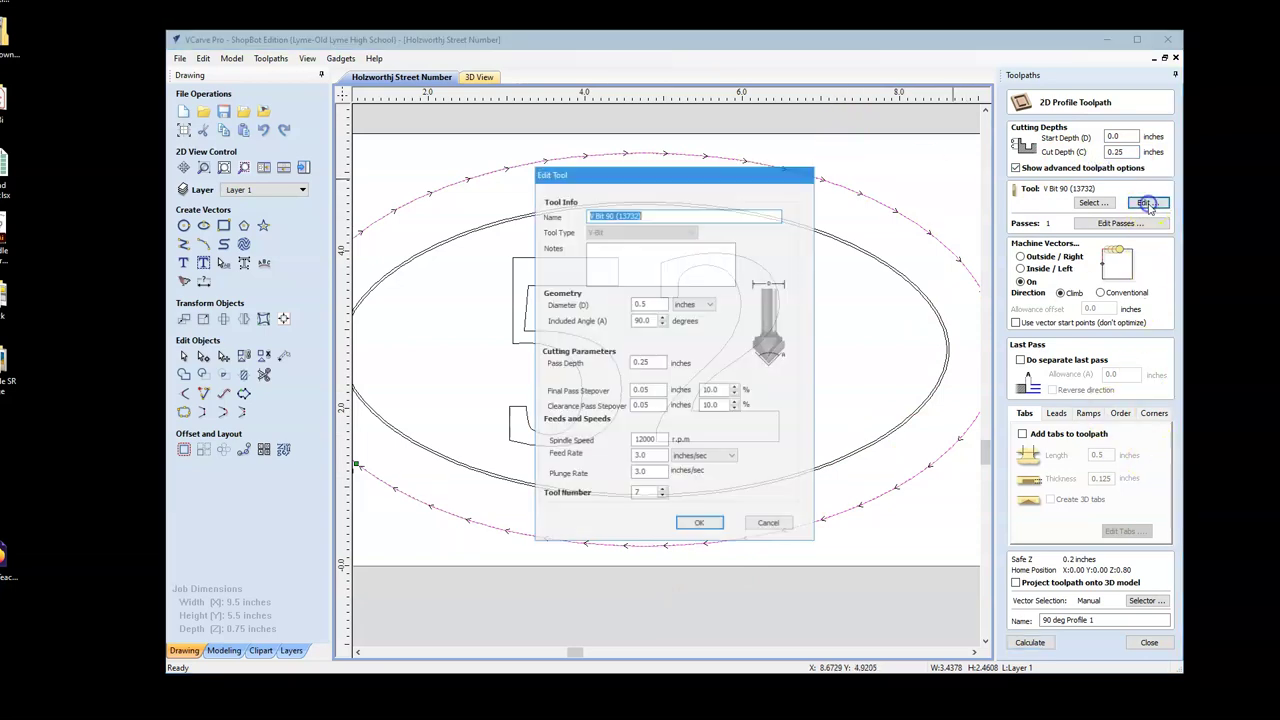
{"action": "key", "text": "alt+Tab"}
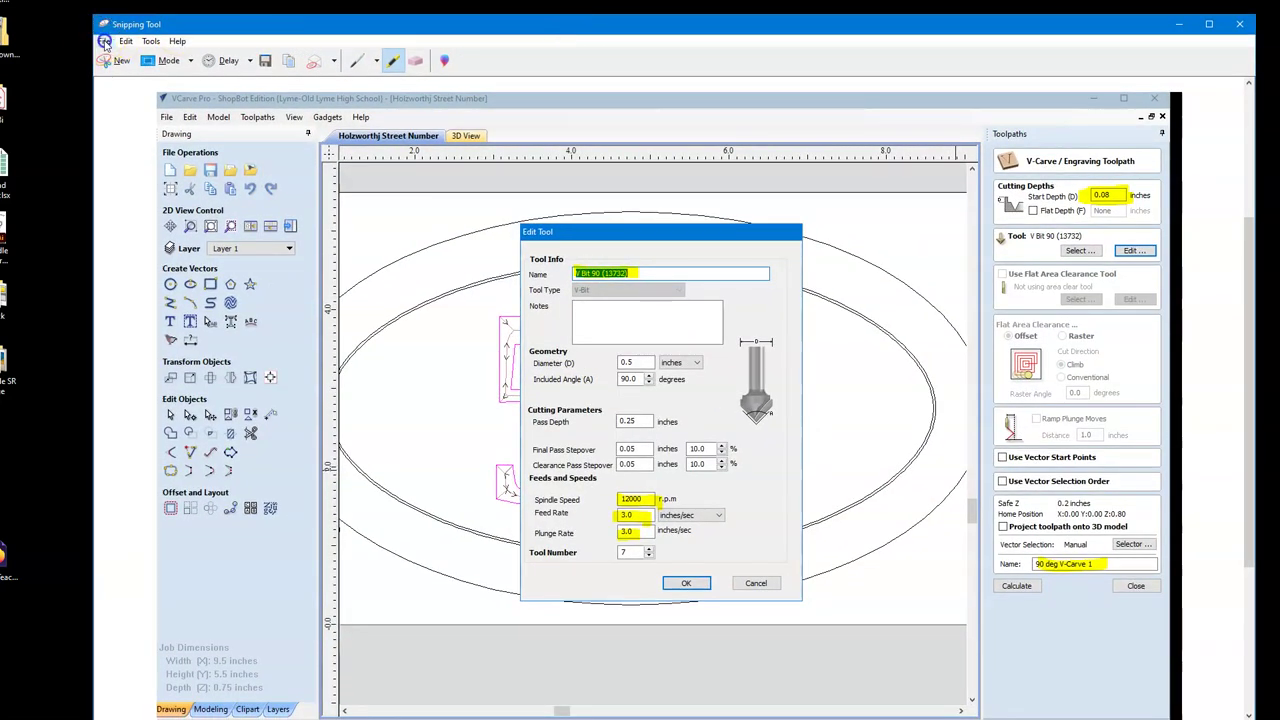
Snip the VCarve window showing the profile toolpath's V Bit 90 tool settings
{"action": "left_click", "coordinate": [101, 41]}
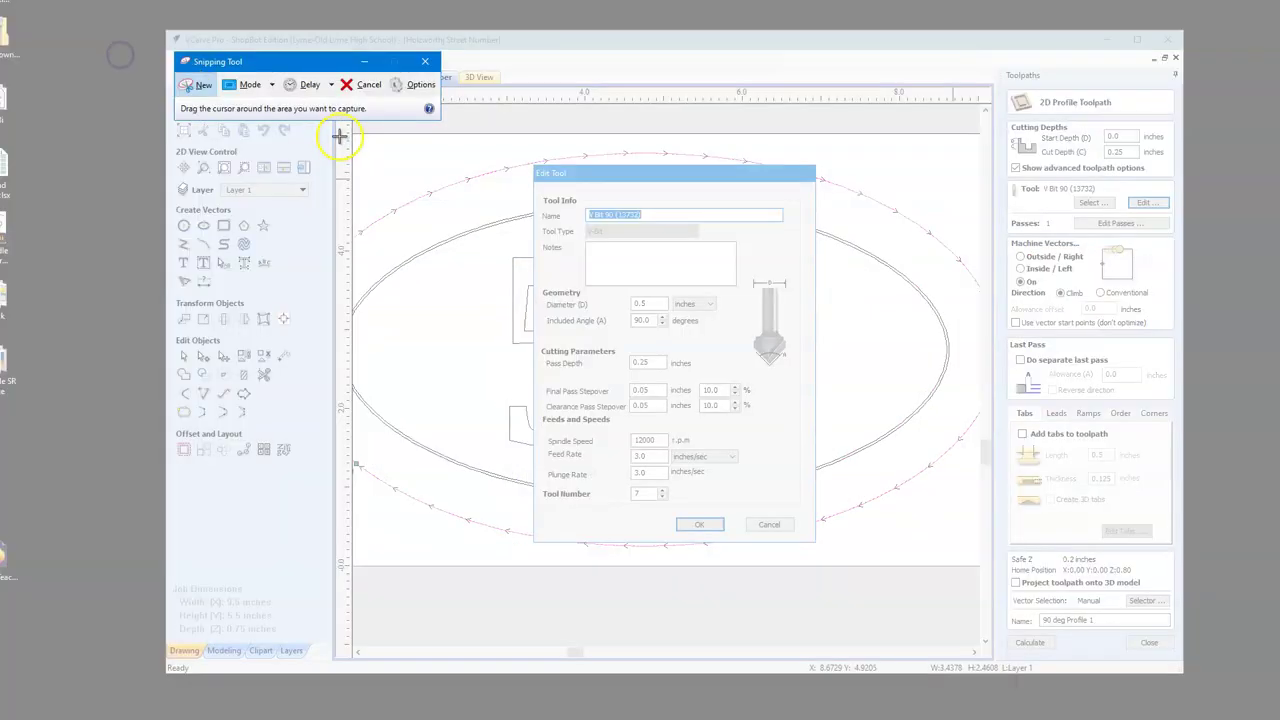
{"action": "left_click_drag", "start_coordinate": [284, 57], "coordinate": [111, 41]}
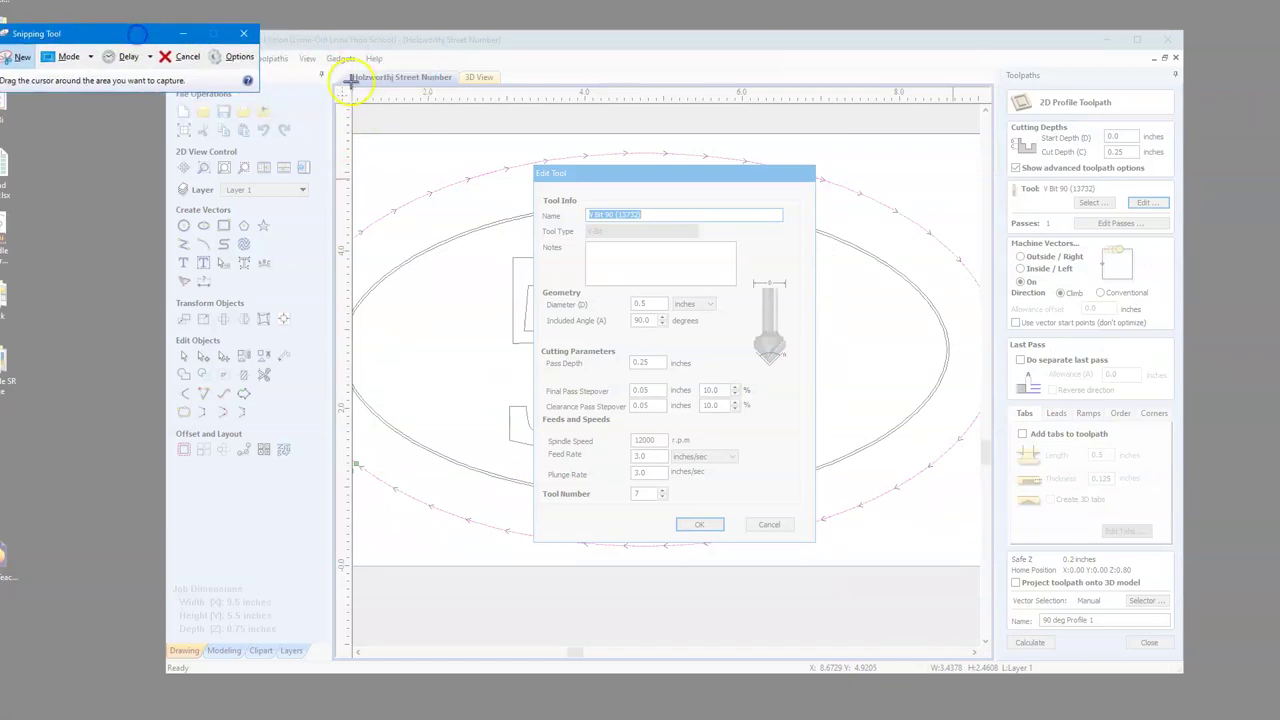
{"action": "left_click_drag", "start_coordinate": [320, 62], "coordinate": [1218, 691]}
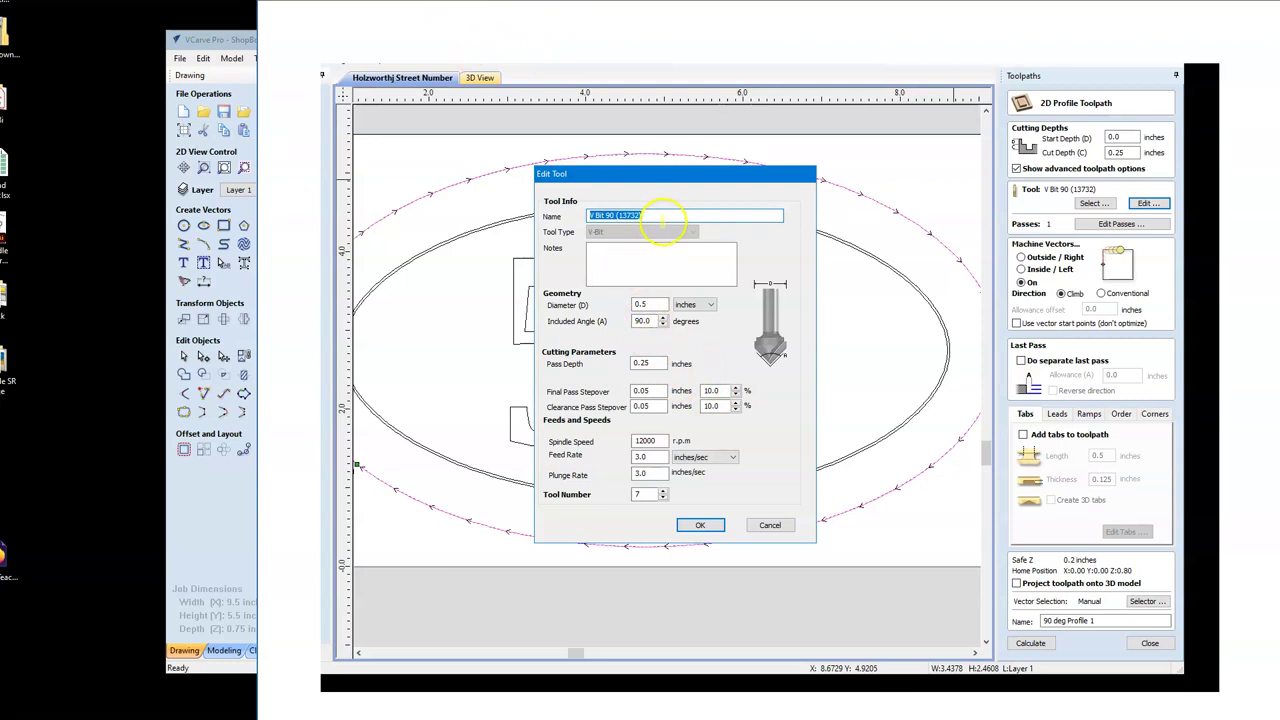
Highlight the tool name, 0.05 stepover, 12000 r.p.m speed, On option and outer oval path
{"action": "left_click_drag", "start_coordinate": [658, 215], "coordinate": [588, 215]}
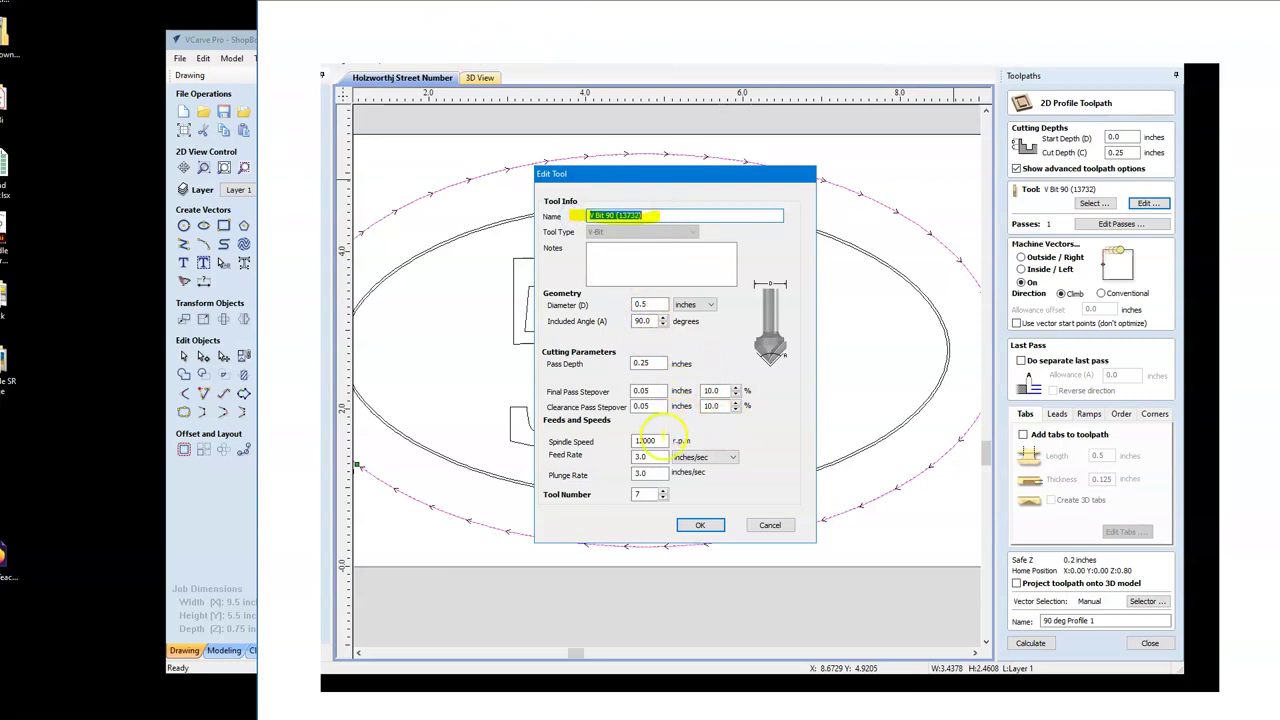
{"action": "left_click_drag", "start_coordinate": [643, 393], "coordinate": [633, 391]}
{"action": "mouse_move", "coordinate": [656, 441]}
{"action": "left_mouse_down"}
{"action": "mouse_move", "coordinate": [627, 441]}
{"action": "mouse_move", "coordinate": [636, 460]}
{"action": "left_mouse_up"}
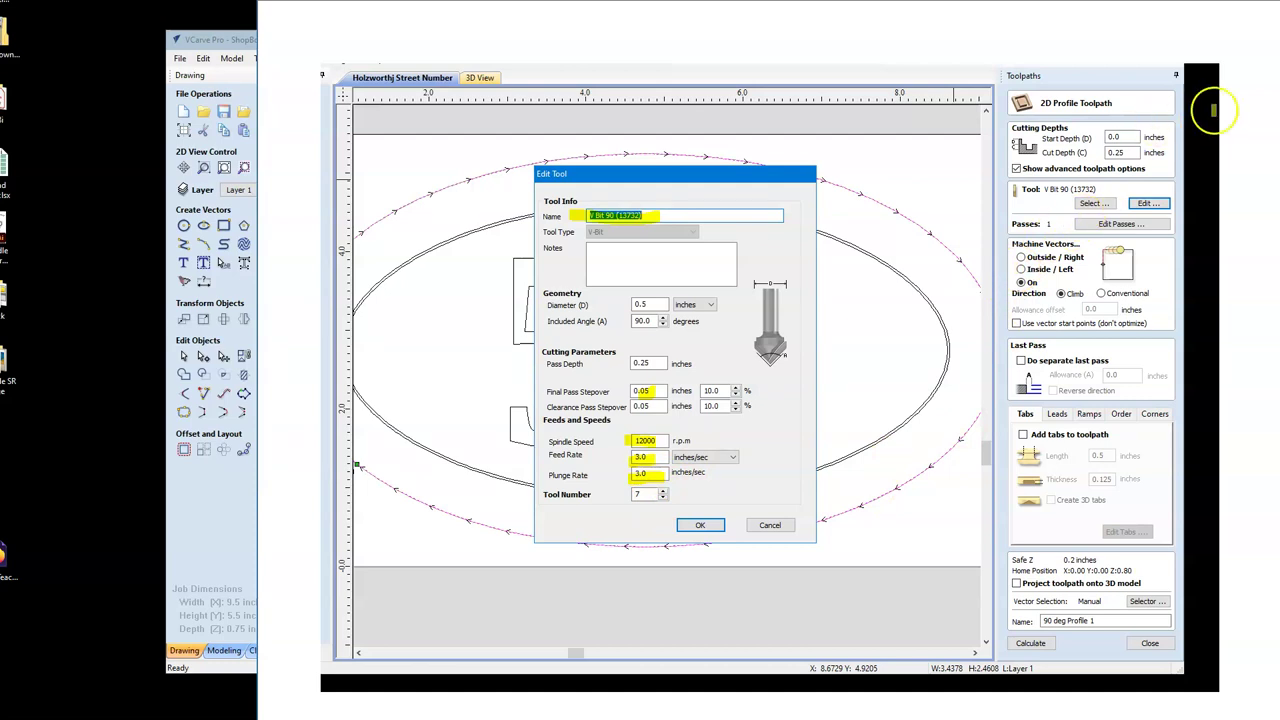
{"action": "right_click", "coordinate": [1125, 150]}
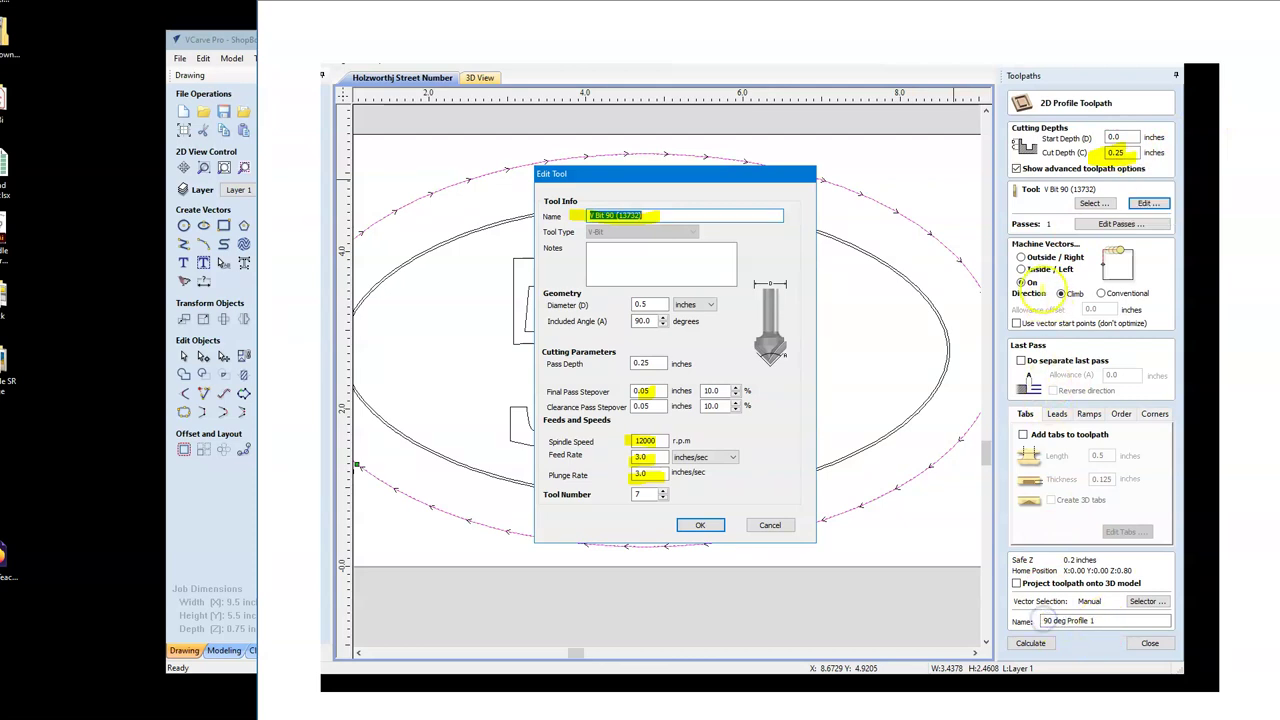
{"action": "mouse_move", "coordinate": [1030, 285]}
{"action": "left_mouse_down"}
{"action": "mouse_move", "coordinate": [1016, 286]}
{"action": "mouse_move", "coordinate": [1045, 292]}
{"action": "left_mouse_up"}
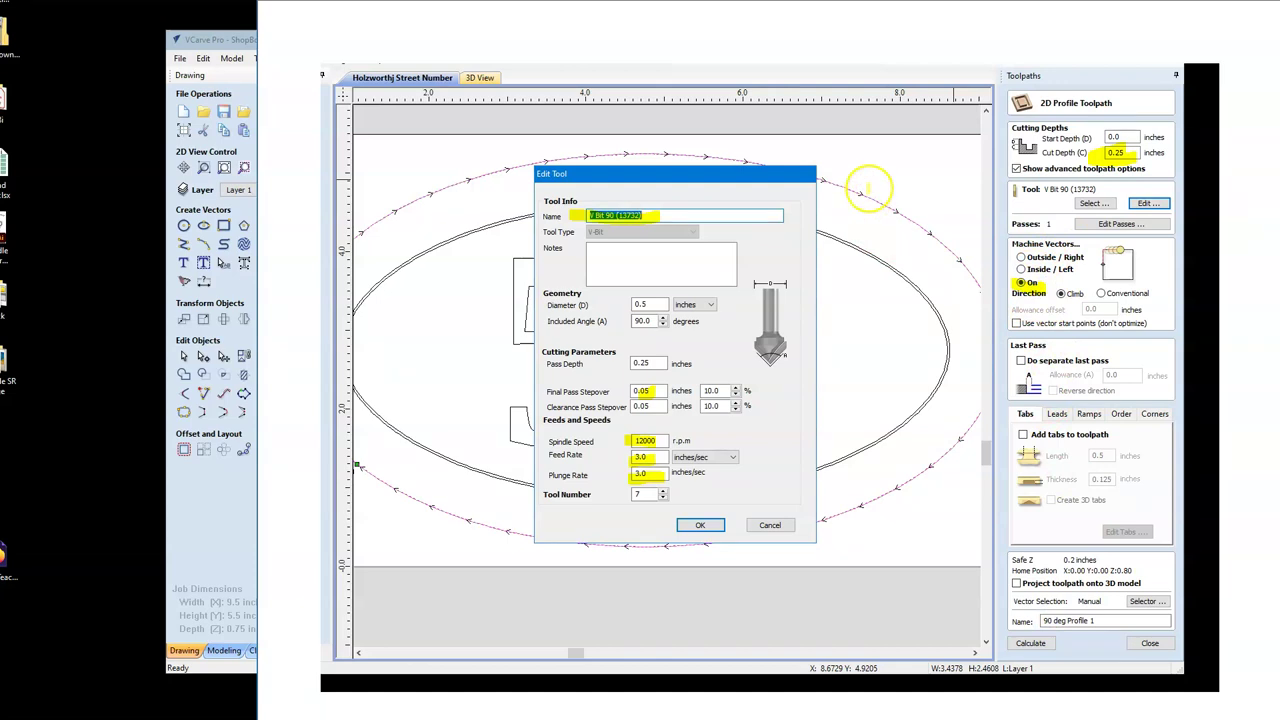
{"action": "left_click_drag", "start_coordinate": [870, 186], "coordinate": [938, 236]}
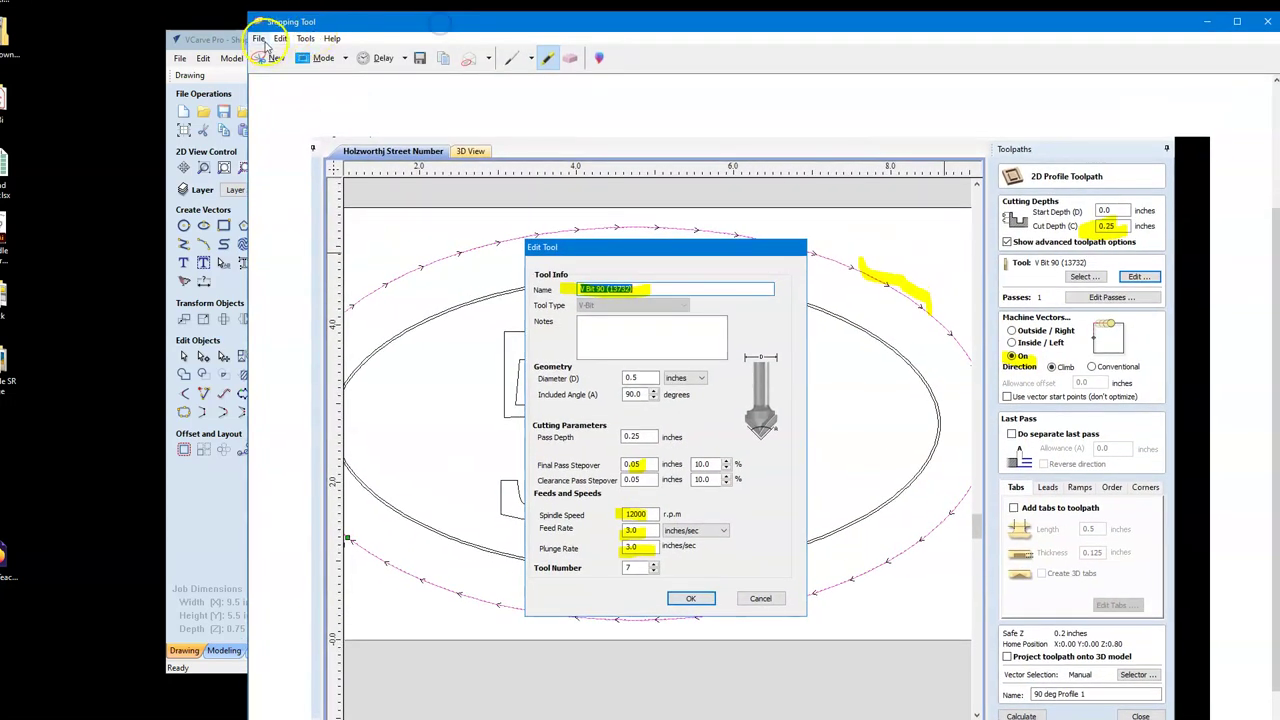
Save the highlighted profile capture as '90deg profile.PNG' in the CNC folder
{"action": "left_click", "coordinate": [258, 38]}
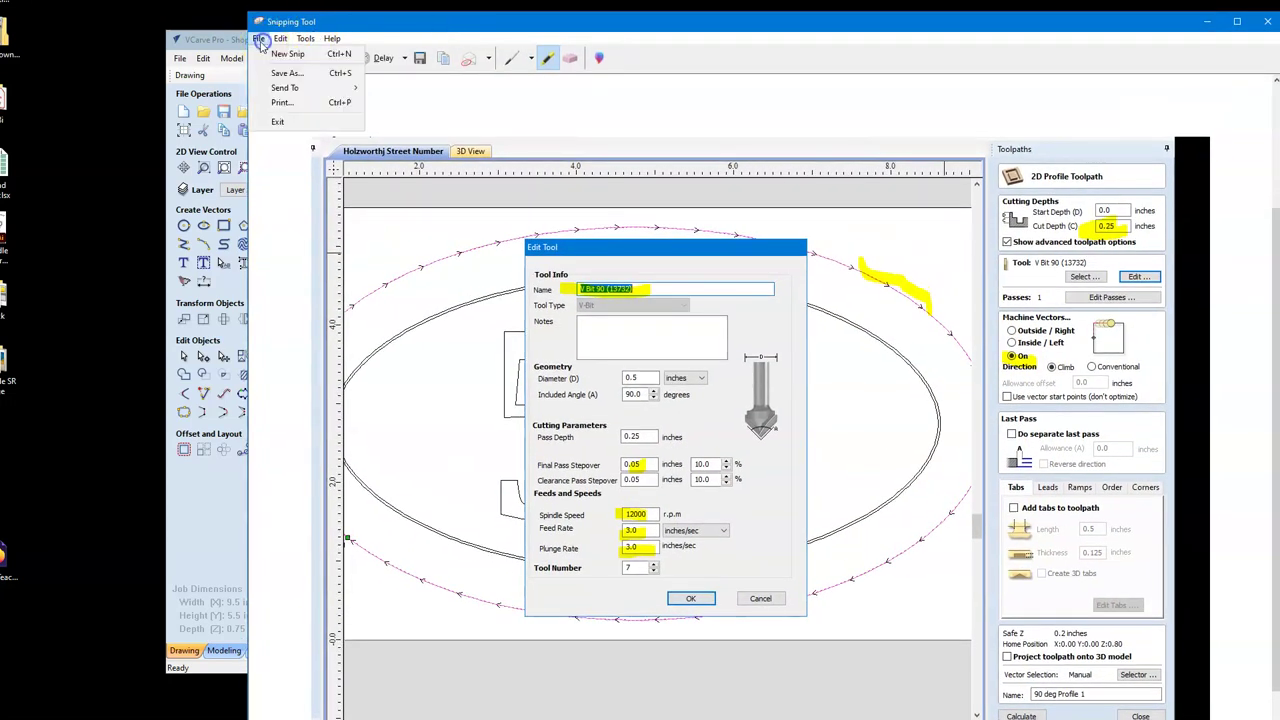
{"action": "left_click", "coordinate": [285, 74]}
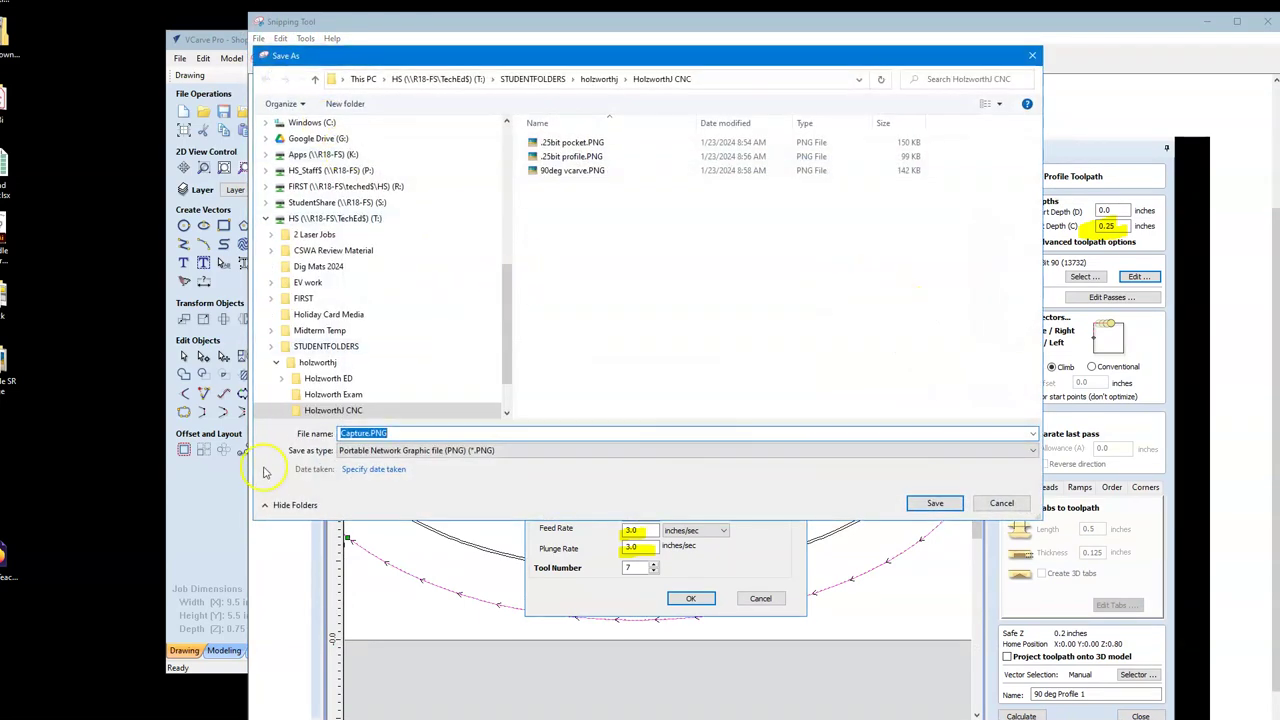
{"action": "left_click", "coordinate": [566, 171]}
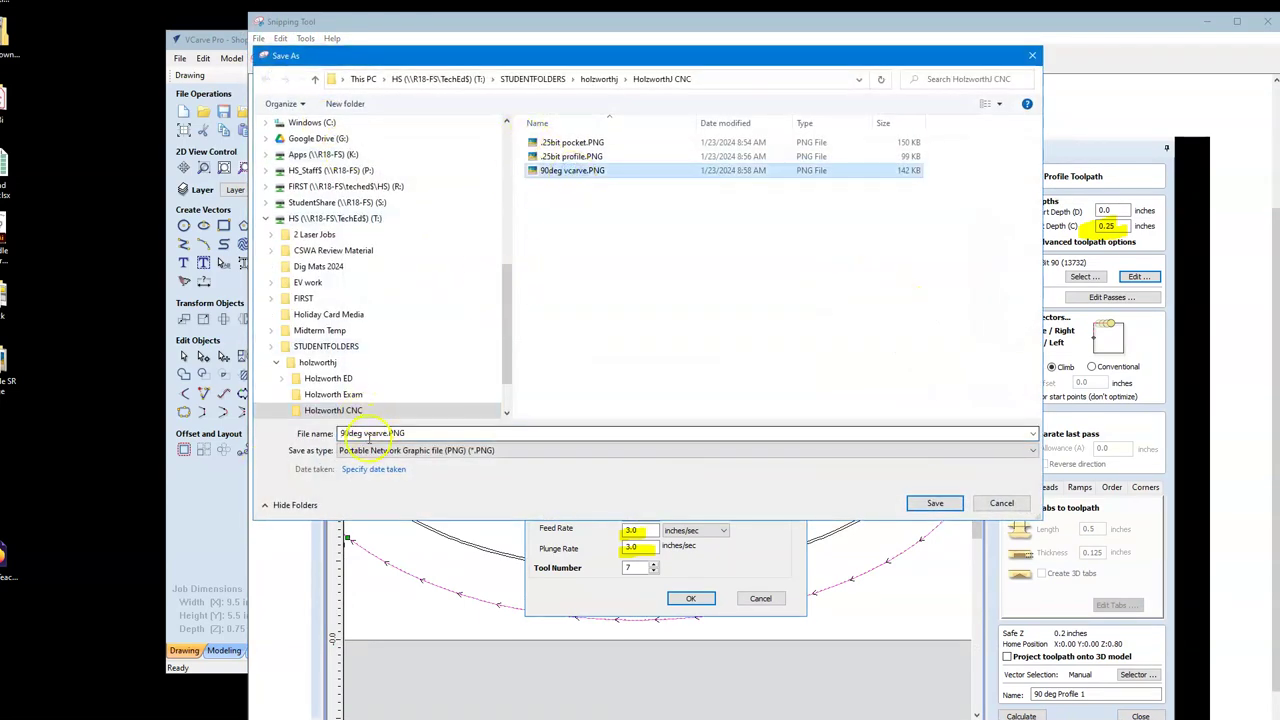
{"action": "left_click", "coordinate": [371, 433]}
{"action": "left_click", "coordinate": [369, 433]}
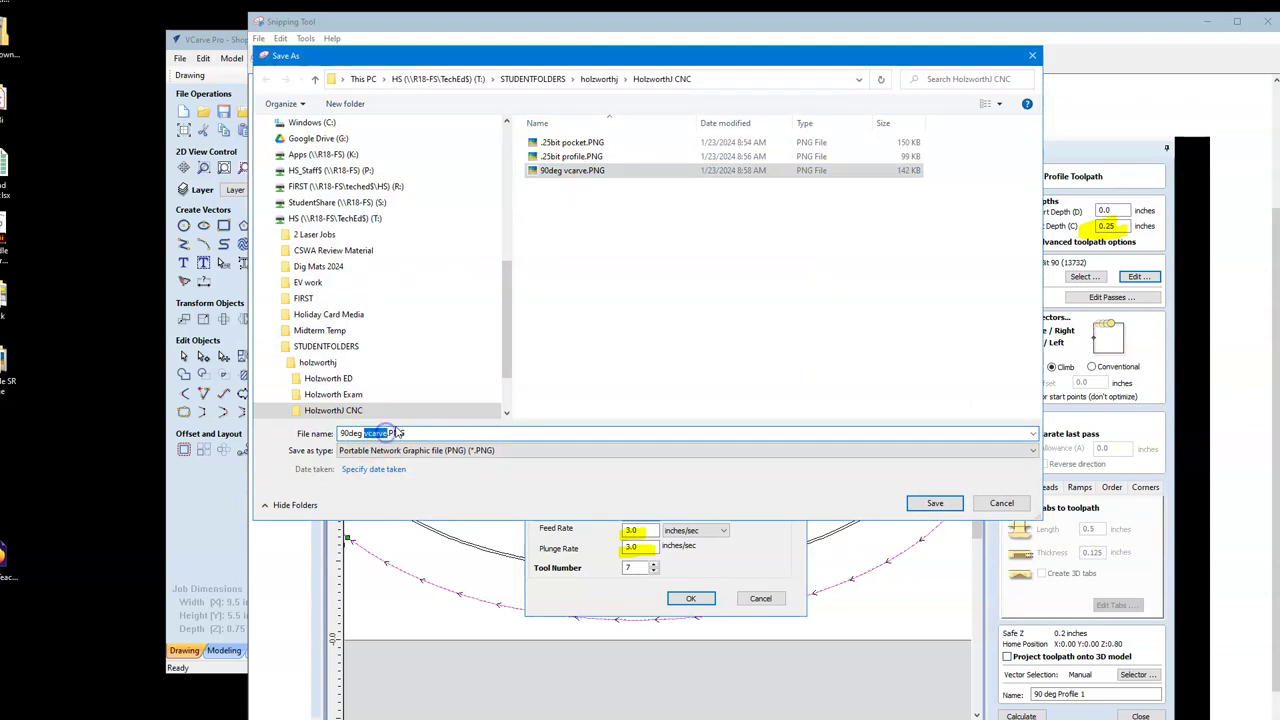
{"action": "type", "text": "profil"}
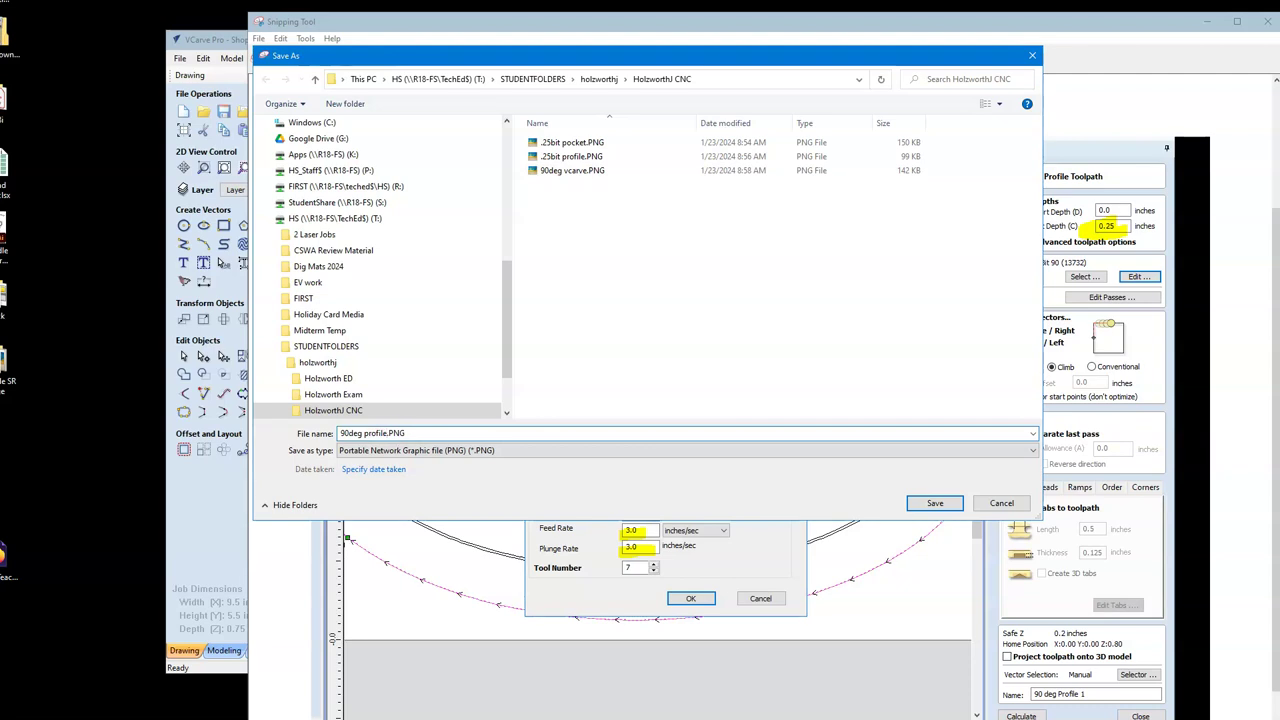
{"action": "left_click", "coordinate": [935, 503]}
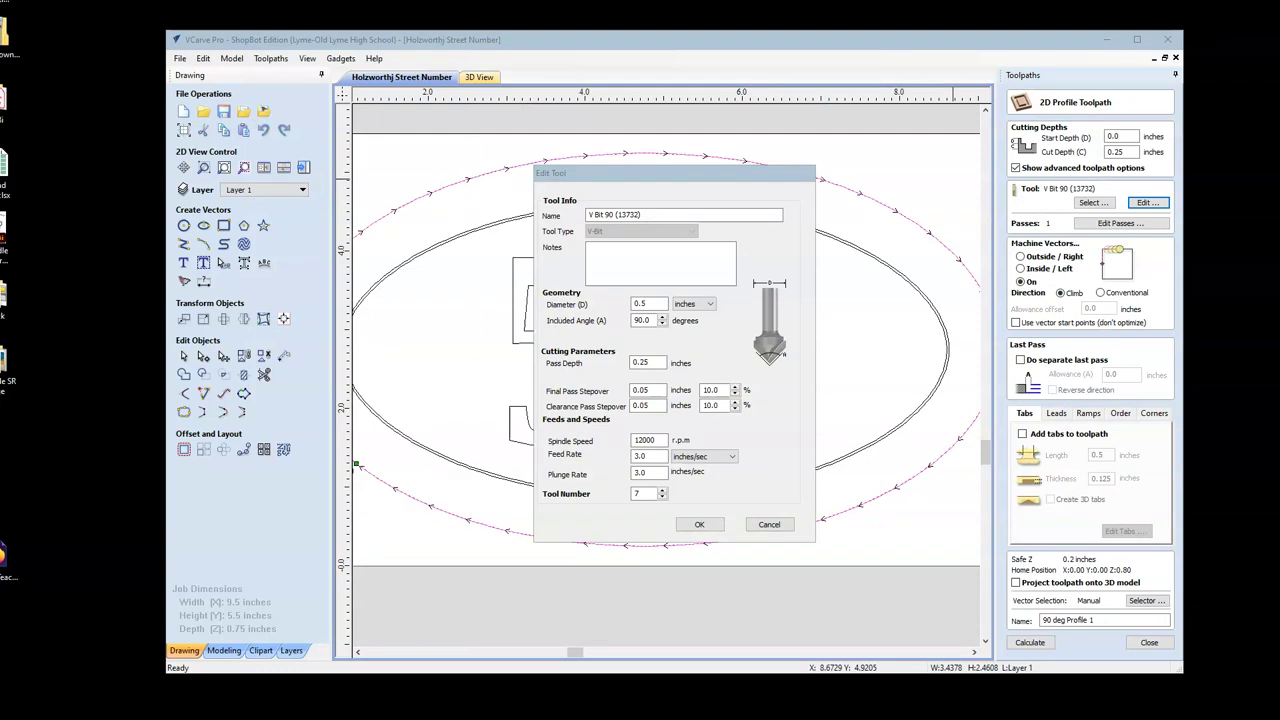
Dismiss the V Bit 90 tool settings and close the 2D profile toolpath settings
{"action": "left_click", "coordinate": [1150, 645]}
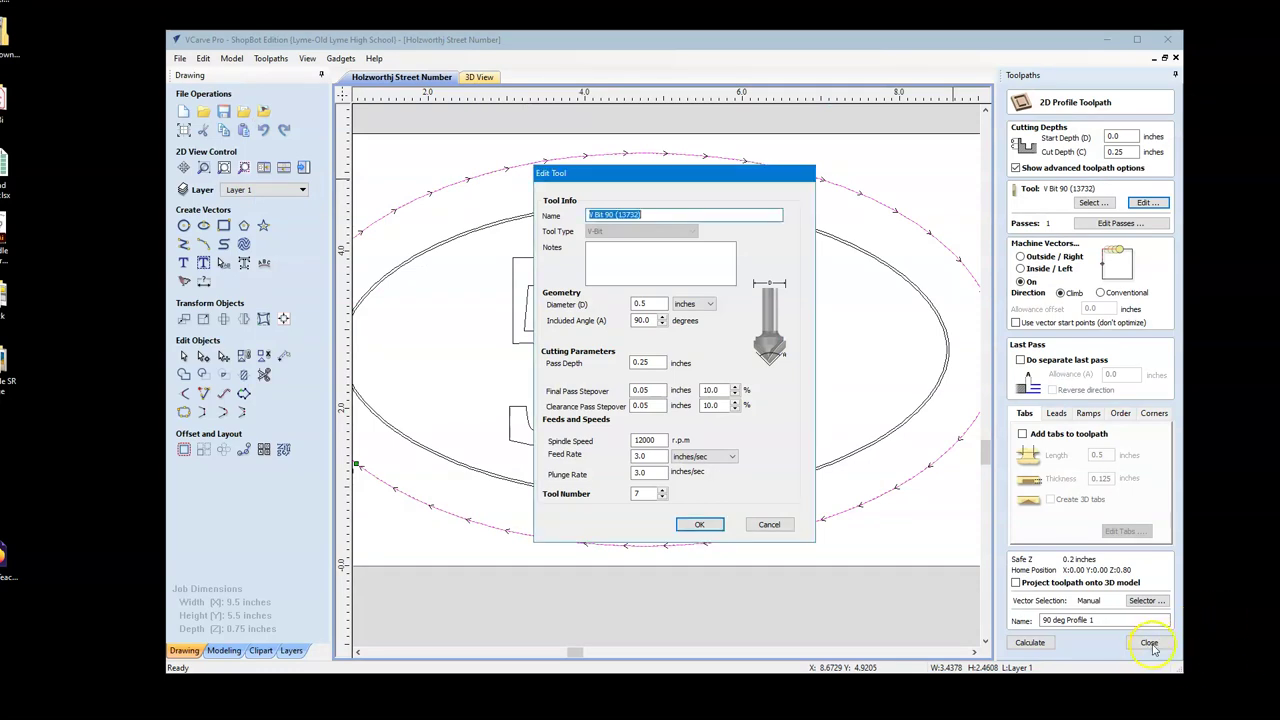
{"action": "left_click", "coordinate": [767, 525]}
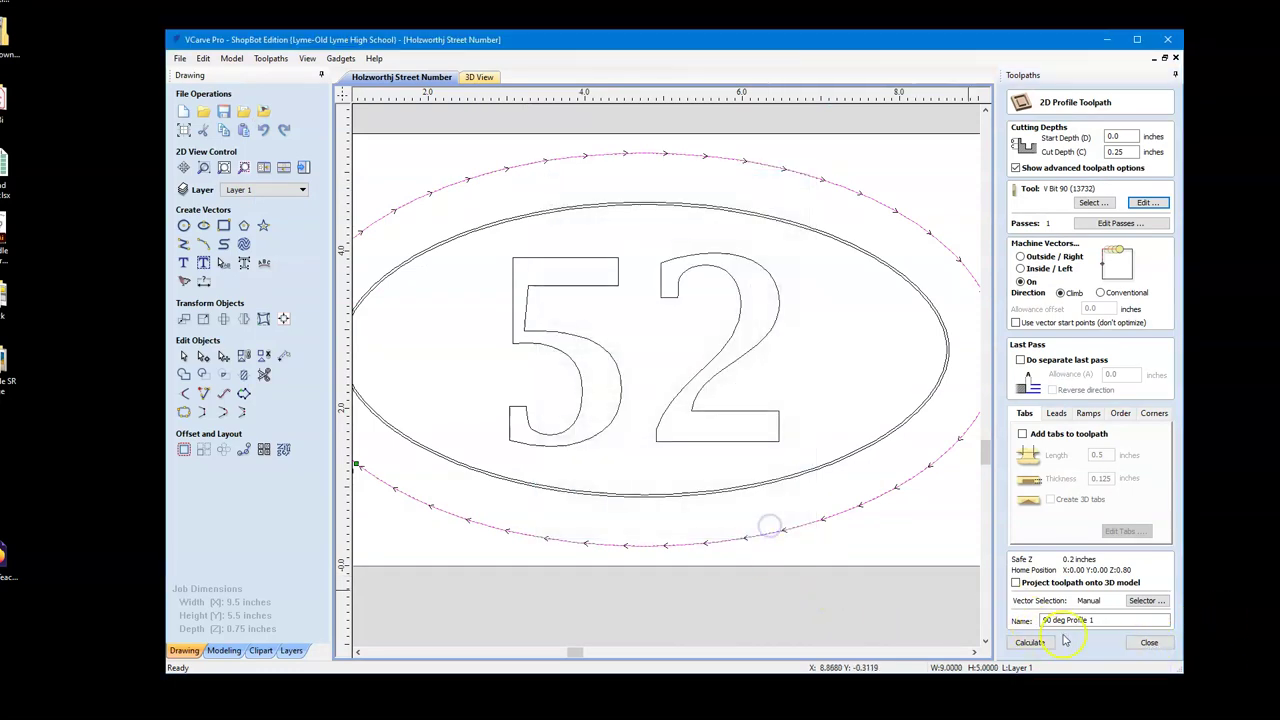
{"action": "left_click", "coordinate": [1150, 643]}
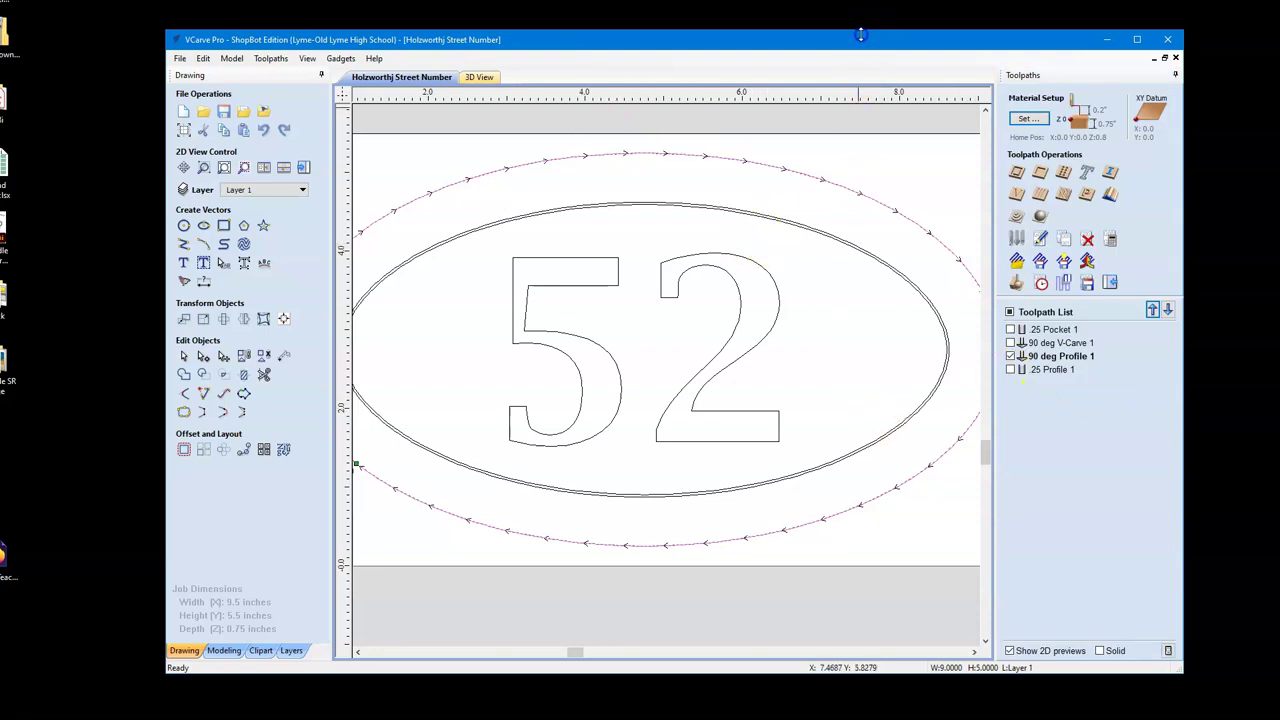
Enlarge the VCarve Pro window and hide the 90 deg Profile 1 toolpath preview
{"action": "left_click_drag", "start_coordinate": [857, 31], "coordinate": [789, 45]}
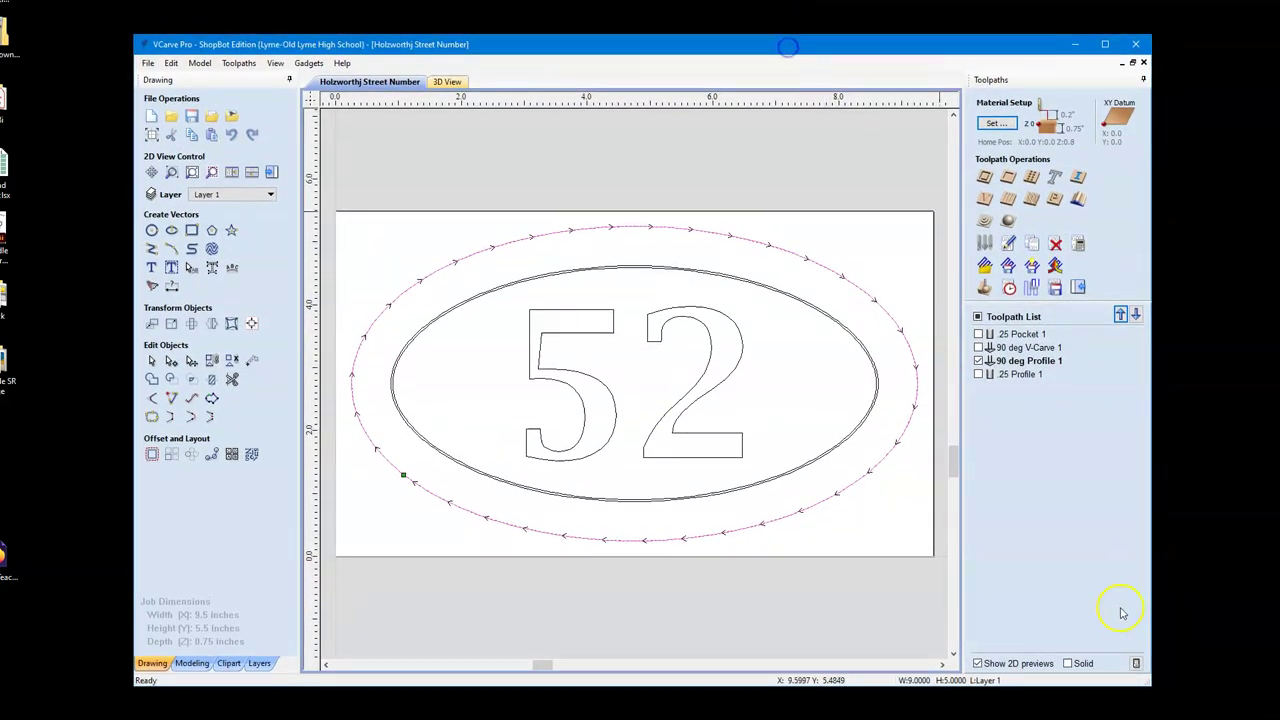
{"action": "left_click_drag", "start_coordinate": [1146, 685], "coordinate": [1186, 661]}
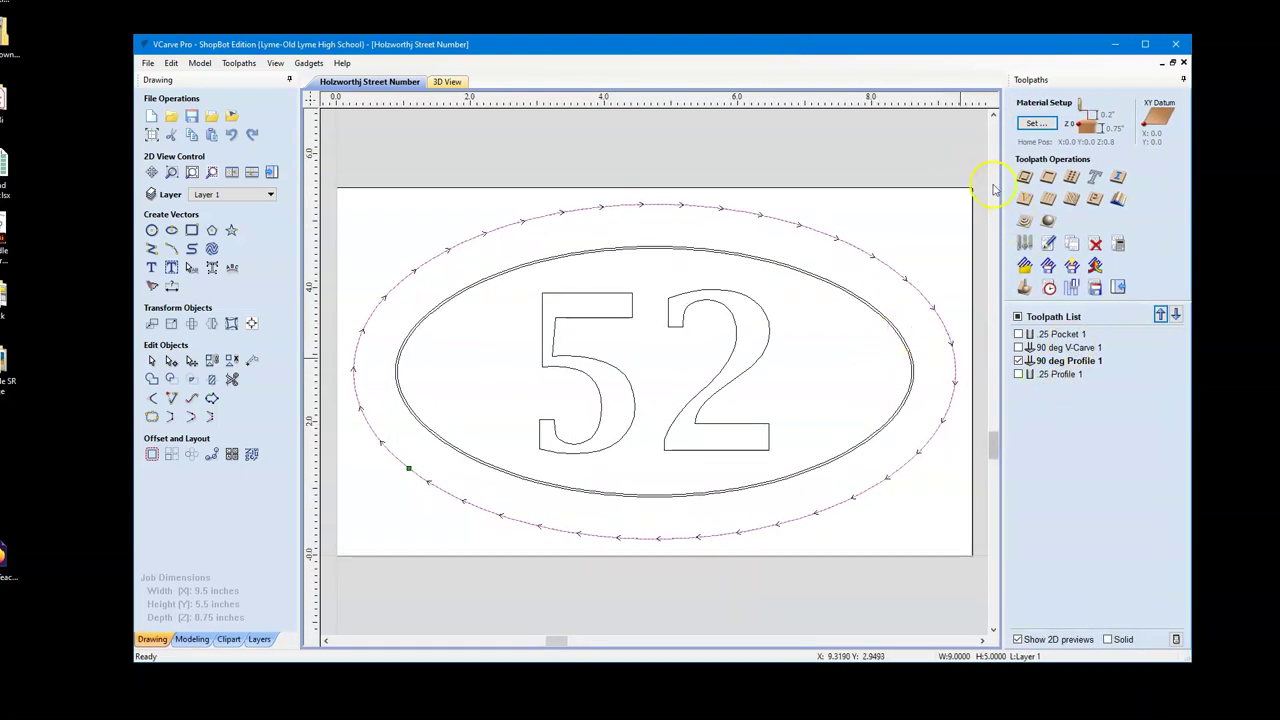
{"action": "left_click", "coordinate": [1062, 437]}
{"action": "left_click", "coordinate": [1018, 360]}
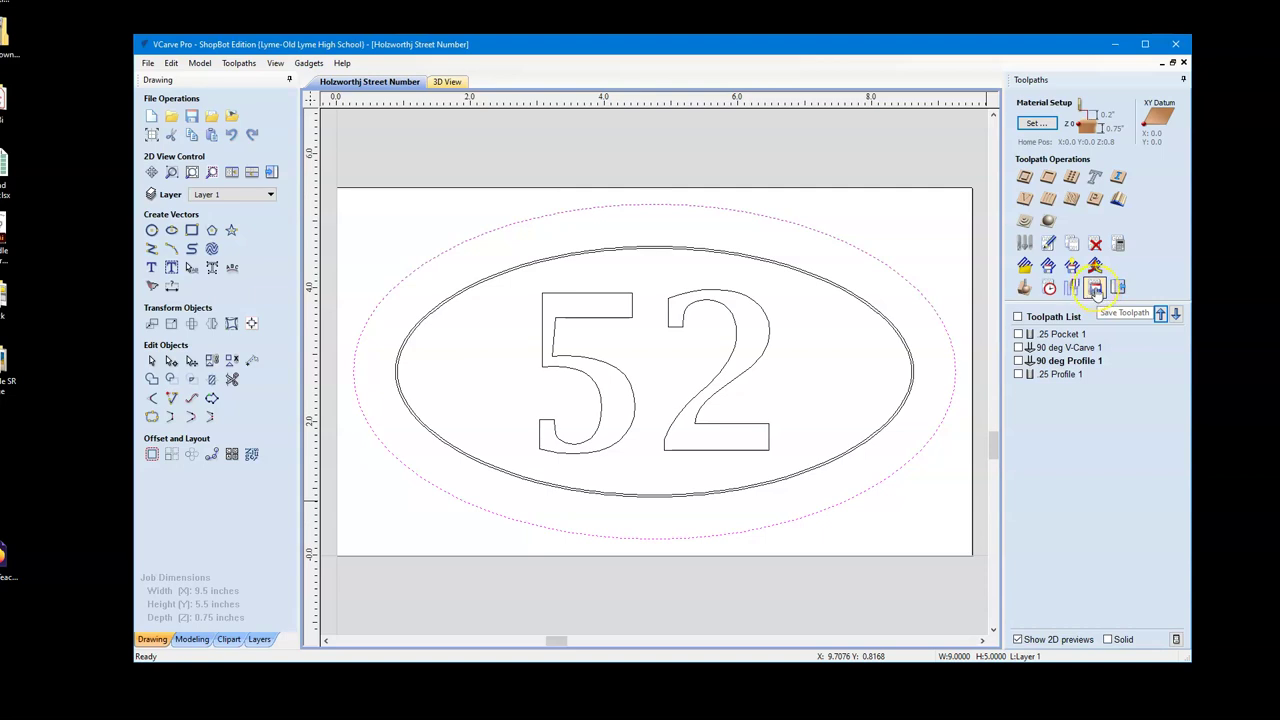
Make .25 Pocket 1 and .25 Profile 1 visible and output all visible toolpaths to one file
{"action": "left_click", "coordinate": [1095, 289]}
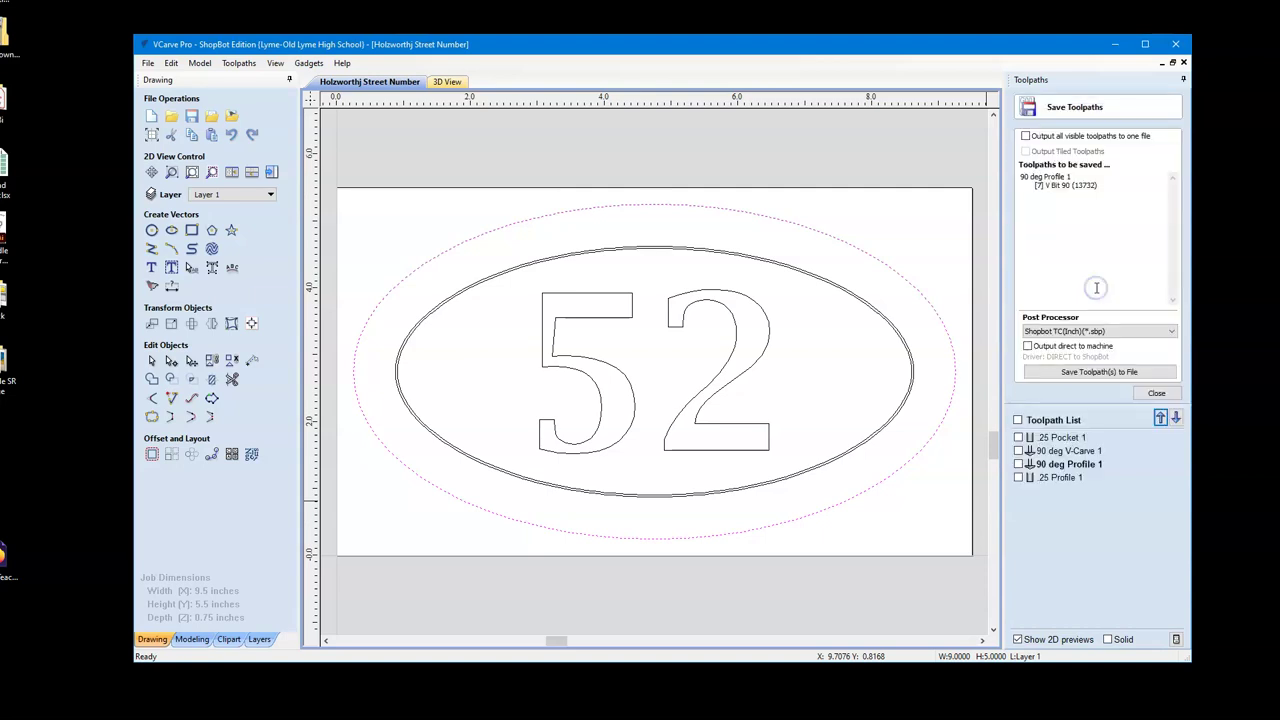
{"action": "left_click", "coordinate": [1019, 438]}
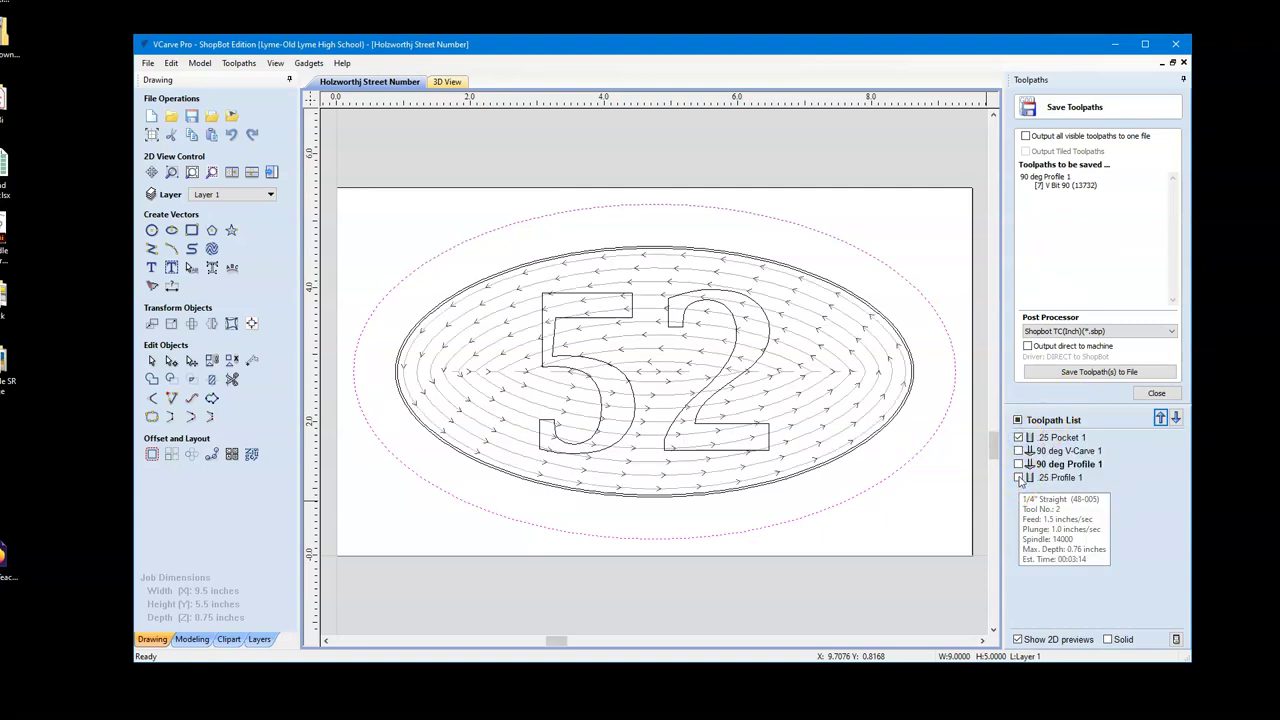
{"action": "left_click", "coordinate": [1019, 478]}
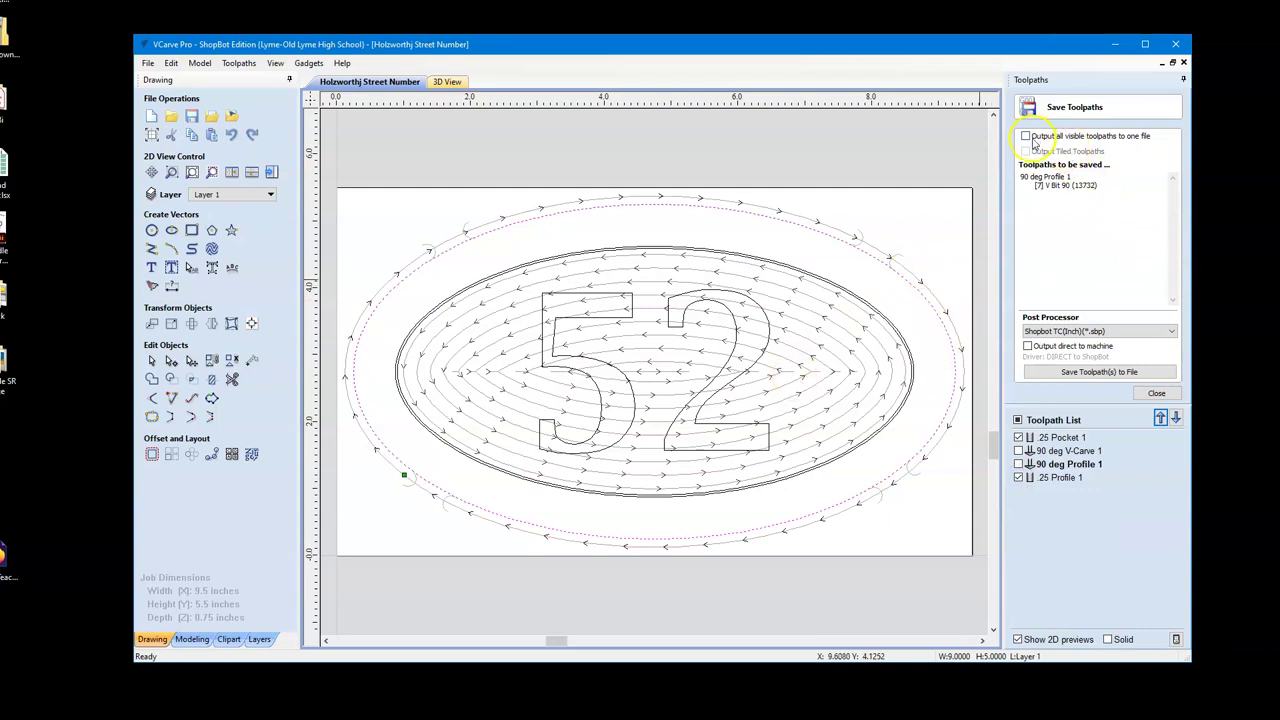
{"action": "left_click", "coordinate": [1025, 136]}
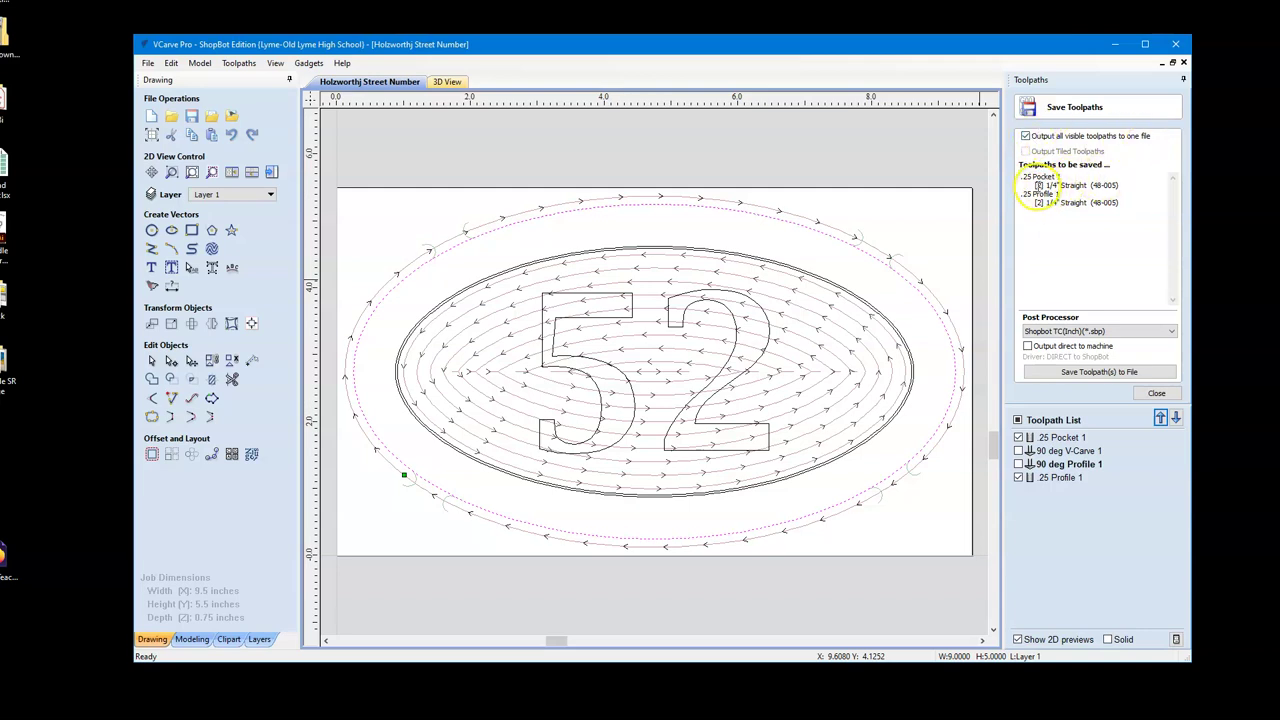
{"action": "left_click", "coordinate": [1075, 185]}
{"action": "left_click", "coordinate": [1055, 202]}
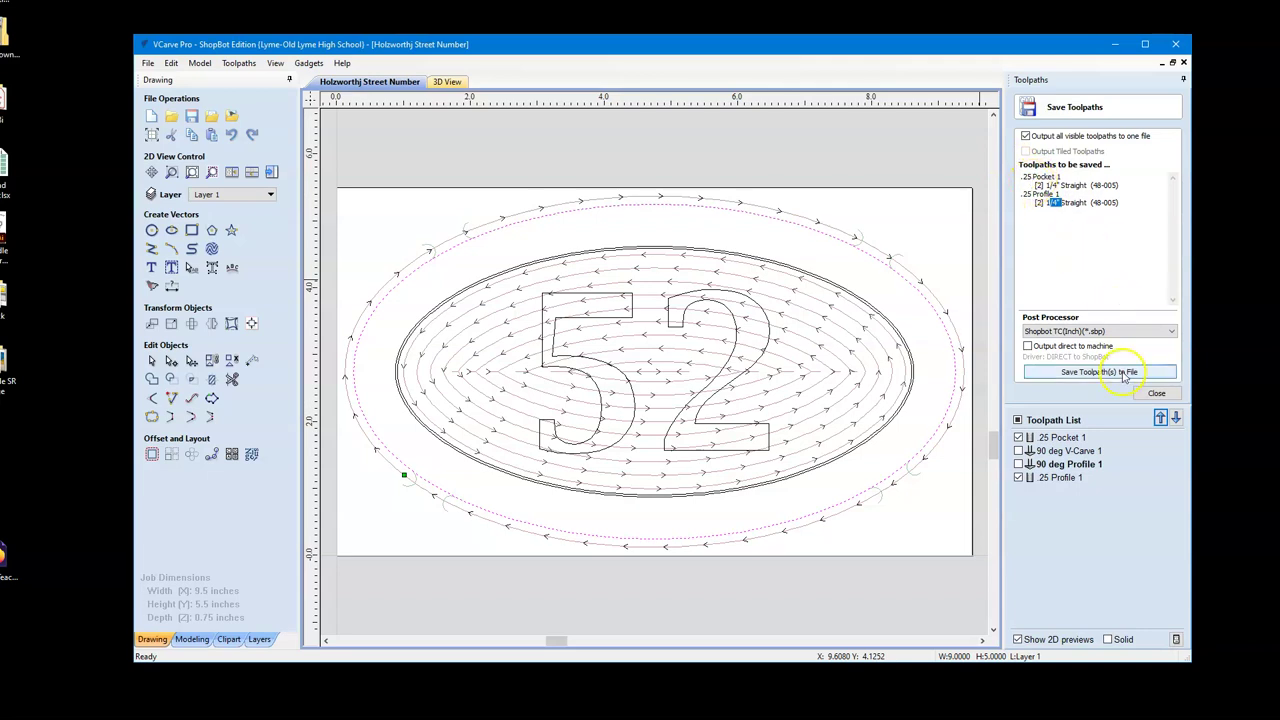
Save the combined .25 bit toolpaths as a renamed .sbp file in the CNC folder
{"action": "left_click", "coordinate": [1125, 372]}
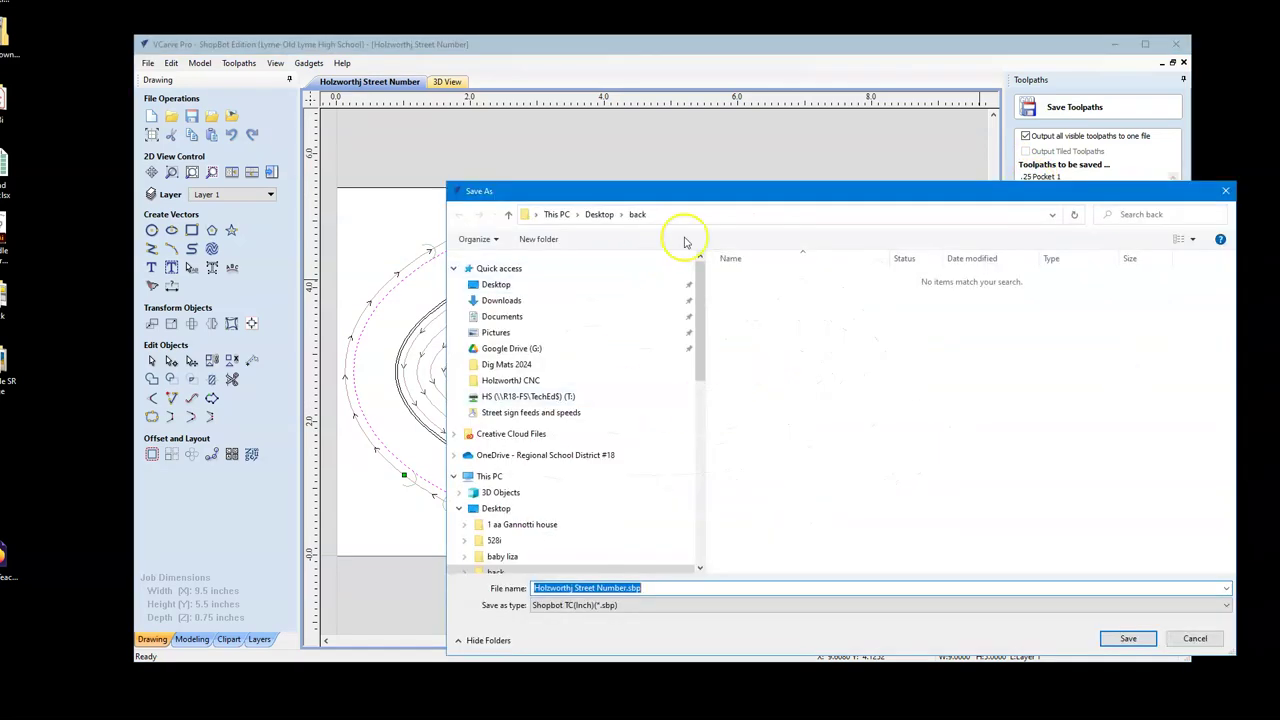
{"action": "left_click", "coordinate": [510, 380]}
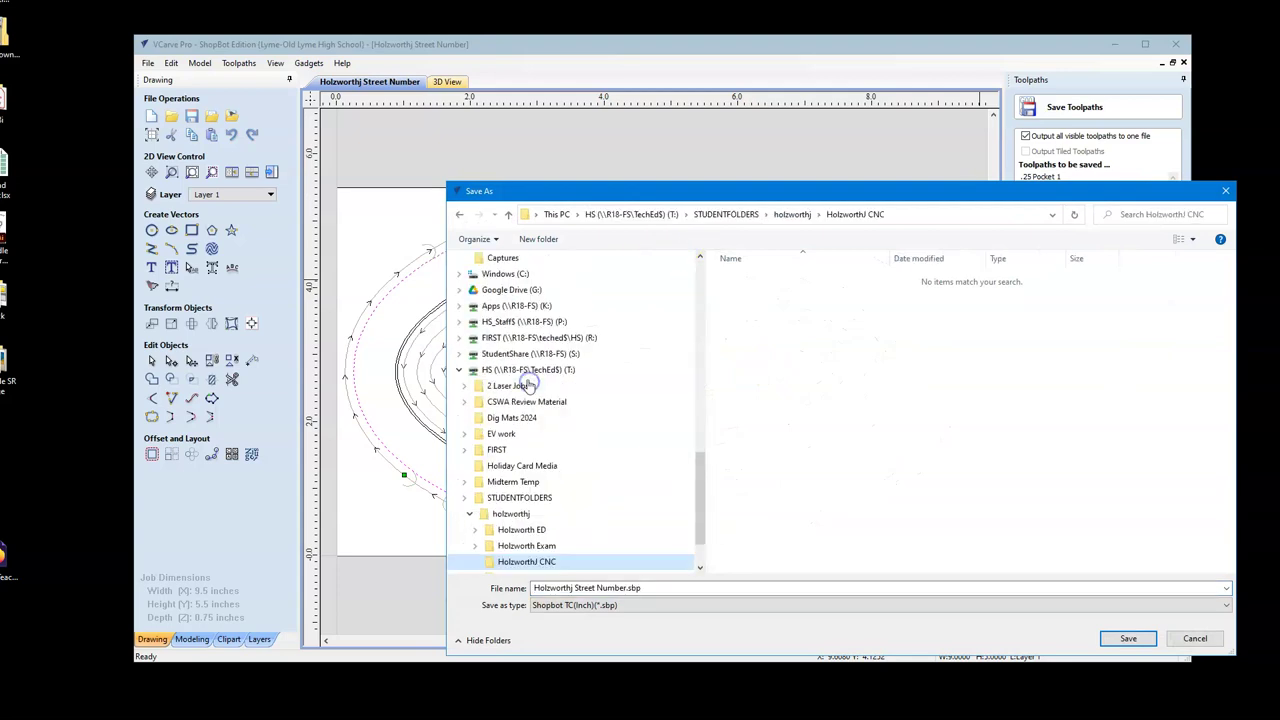
{"action": "left_click", "coordinate": [585, 562]}
{"action": "left_click", "coordinate": [606, 590]}
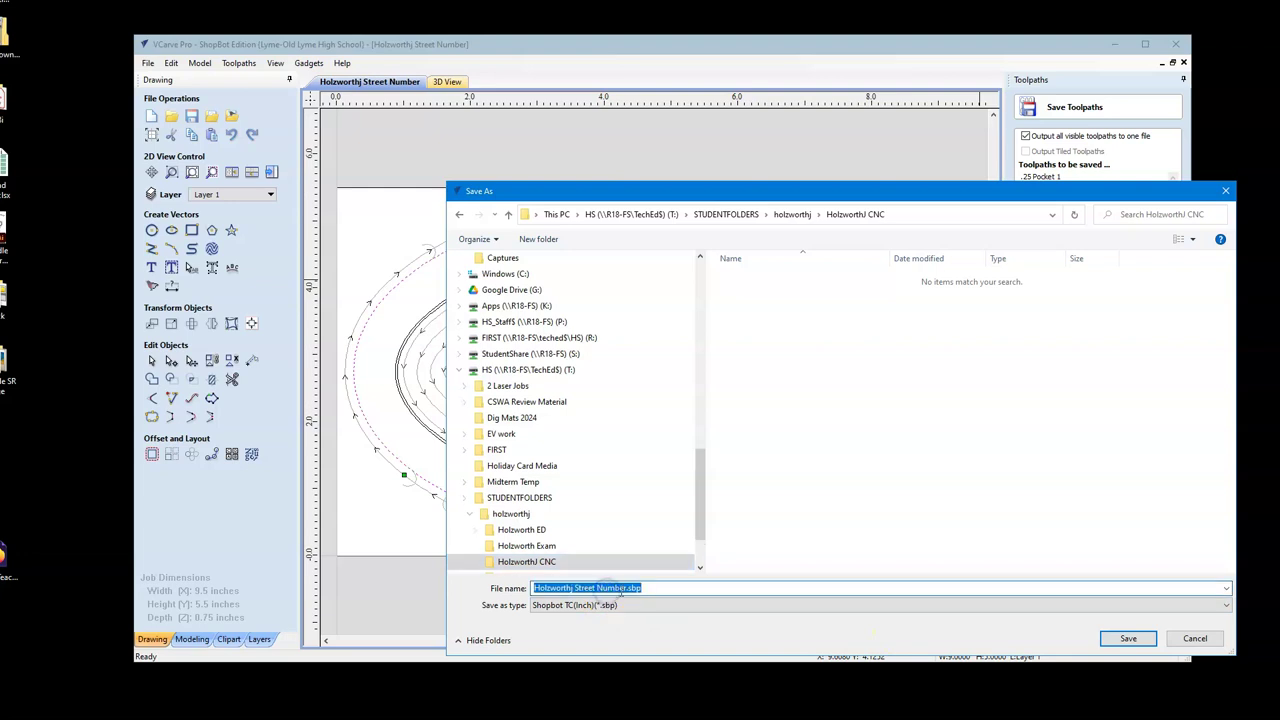
{"action": "left_click_drag", "start_coordinate": [628, 587], "coordinate": [511, 587]}
{"action": "key", "text": "BackSpace"}
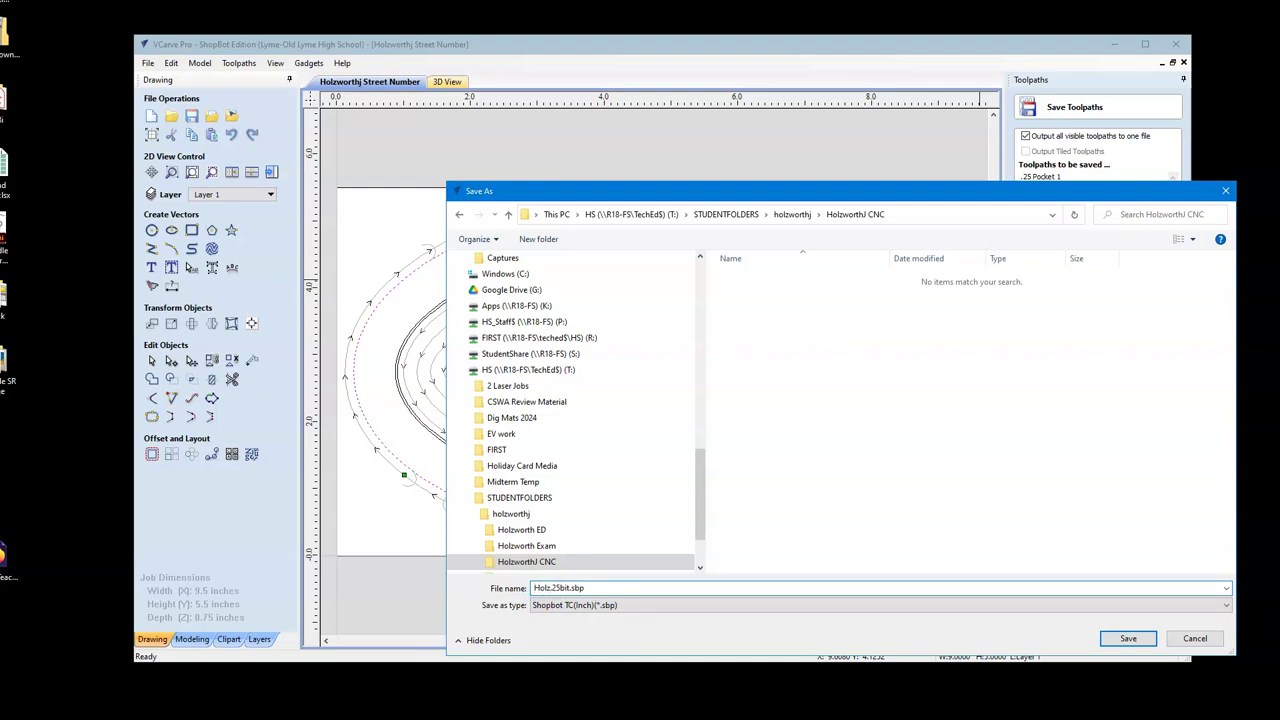
{"action": "left_click", "coordinate": [570, 588]}
{"action": "left_click", "coordinate": [1130, 638]}
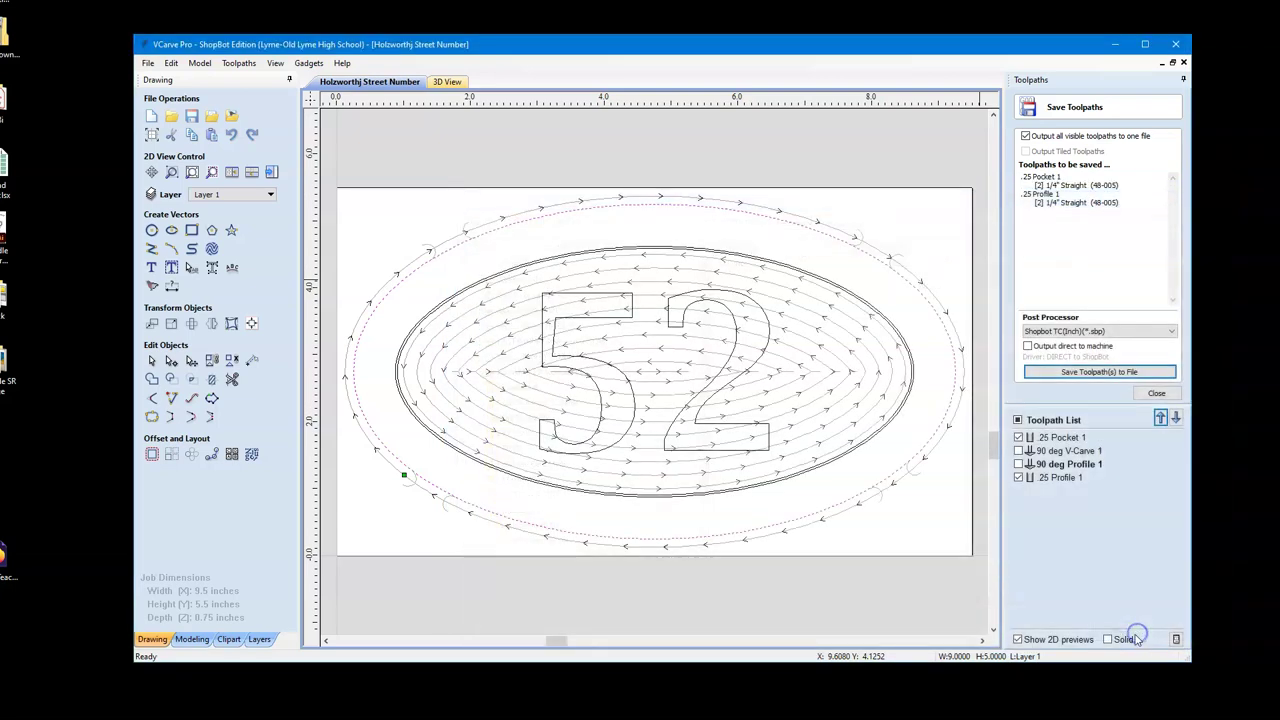
Show only 90 deg V-Carve 1 and 90 deg Profile 1, keeping all visible toolpaths in one file
{"action": "left_click", "coordinate": [1155, 393]}
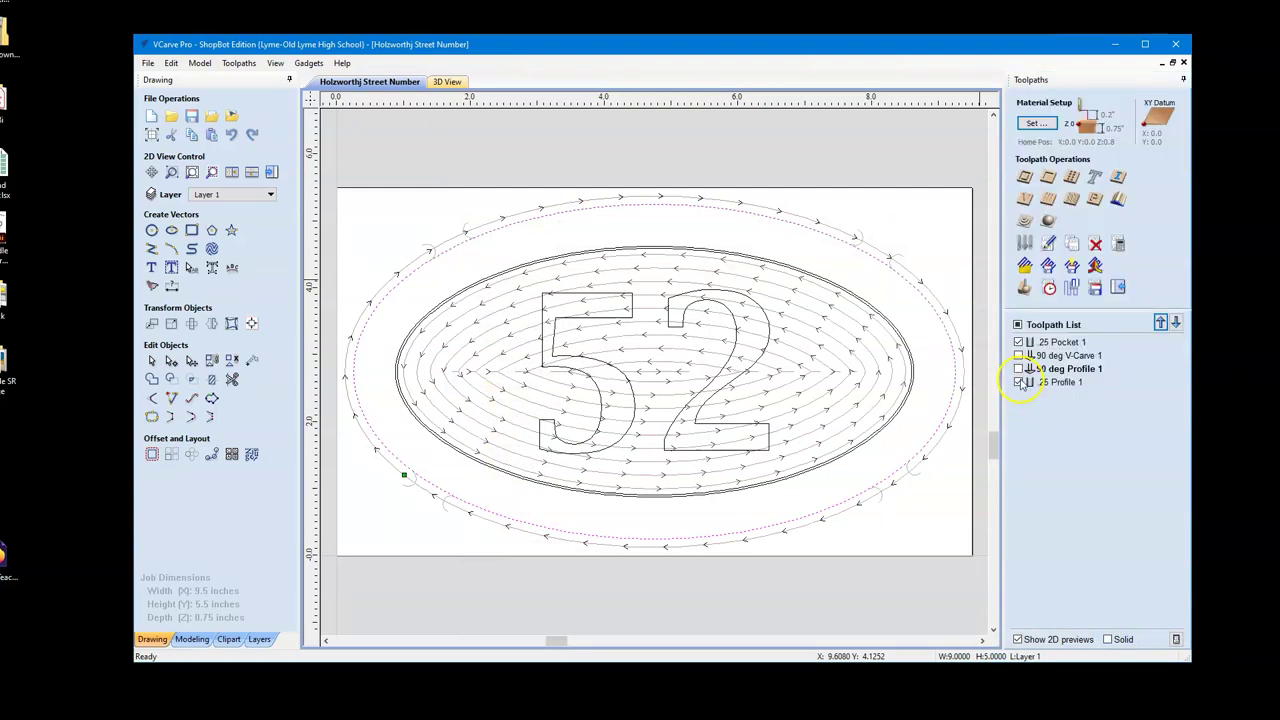
{"action": "left_click", "coordinate": [1018, 355]}
{"action": "left_click", "coordinate": [1019, 382]}
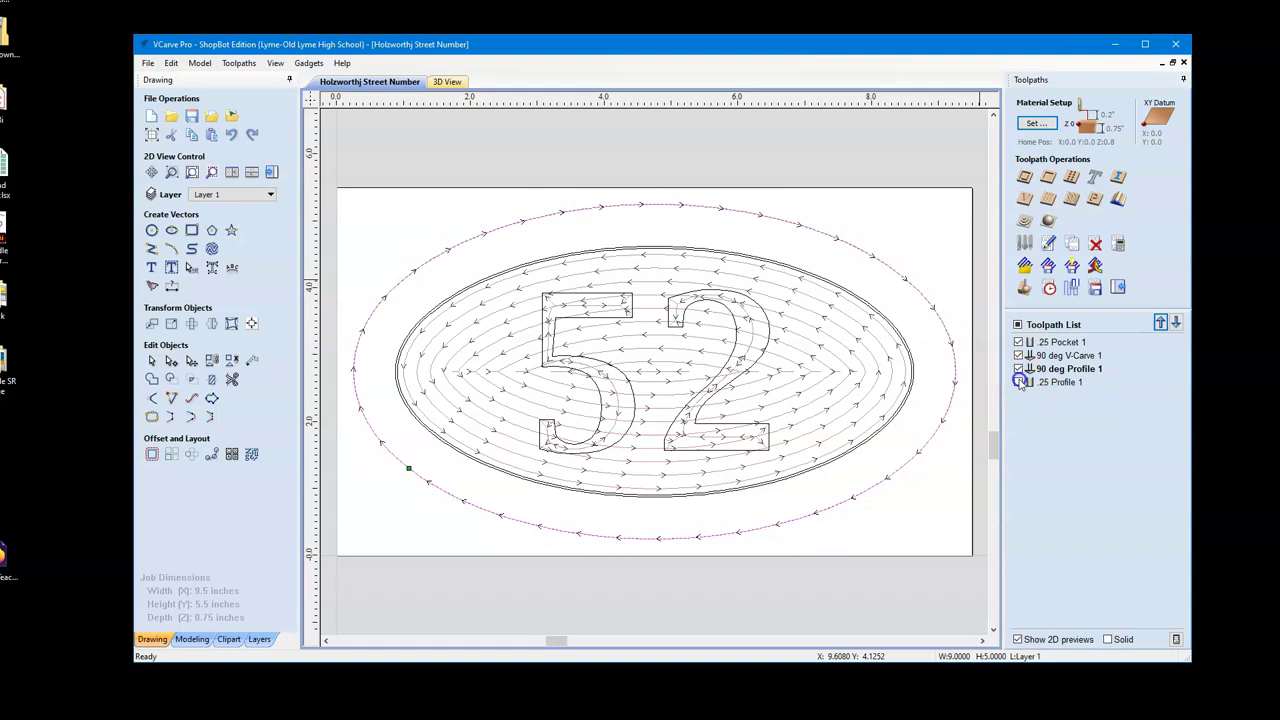
{"action": "left_click", "coordinate": [1018, 342]}
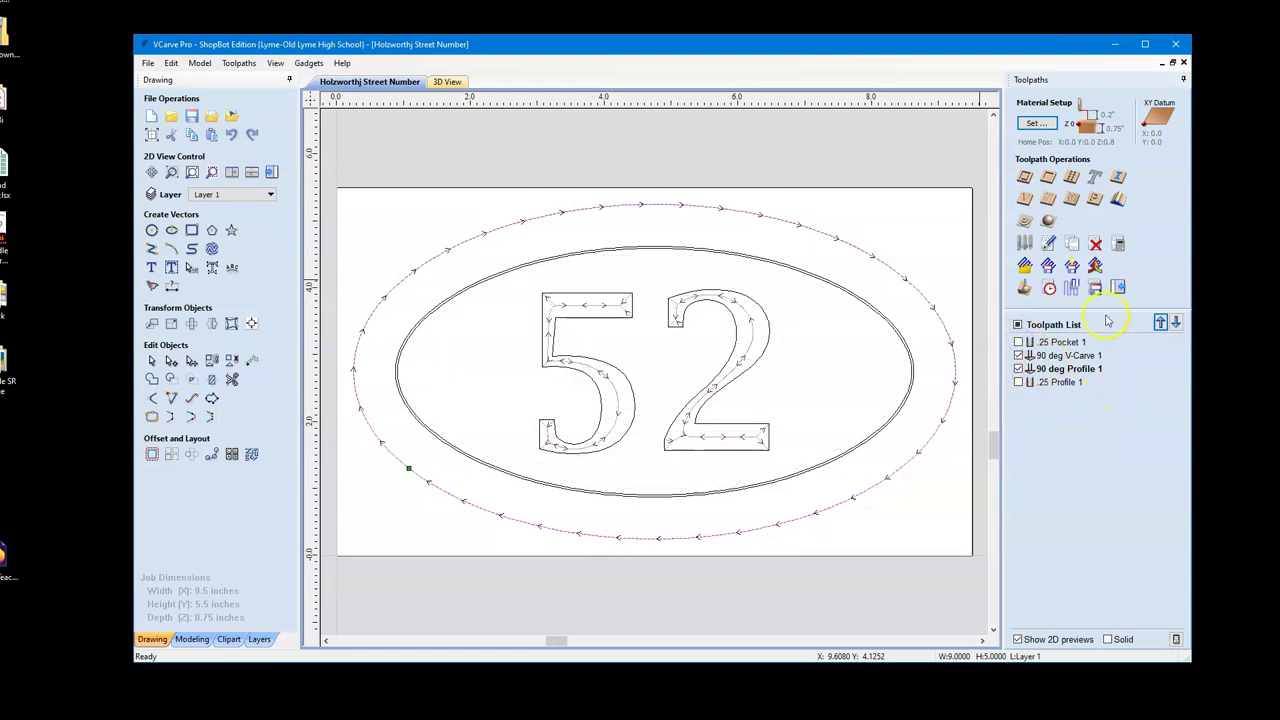
{"action": "left_click", "coordinate": [1095, 289]}
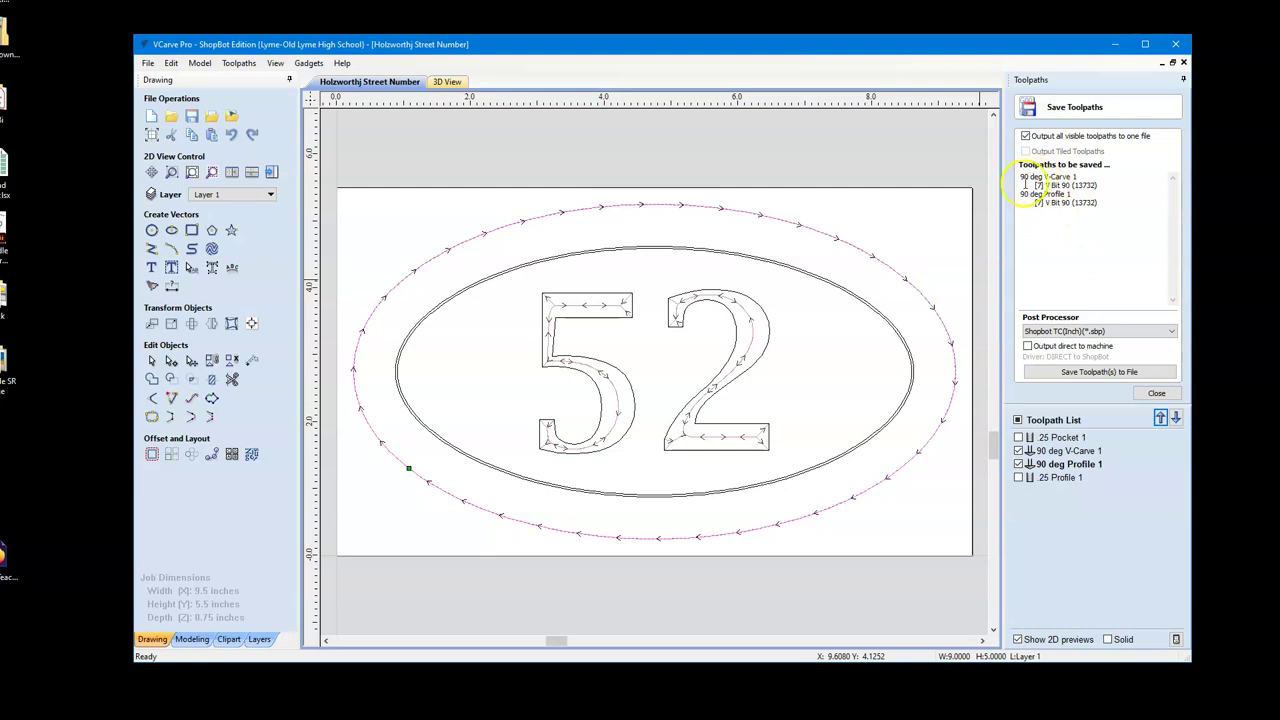
{"action": "left_click", "coordinate": [1088, 185]}
{"action": "left_click", "coordinate": [1095, 203]}
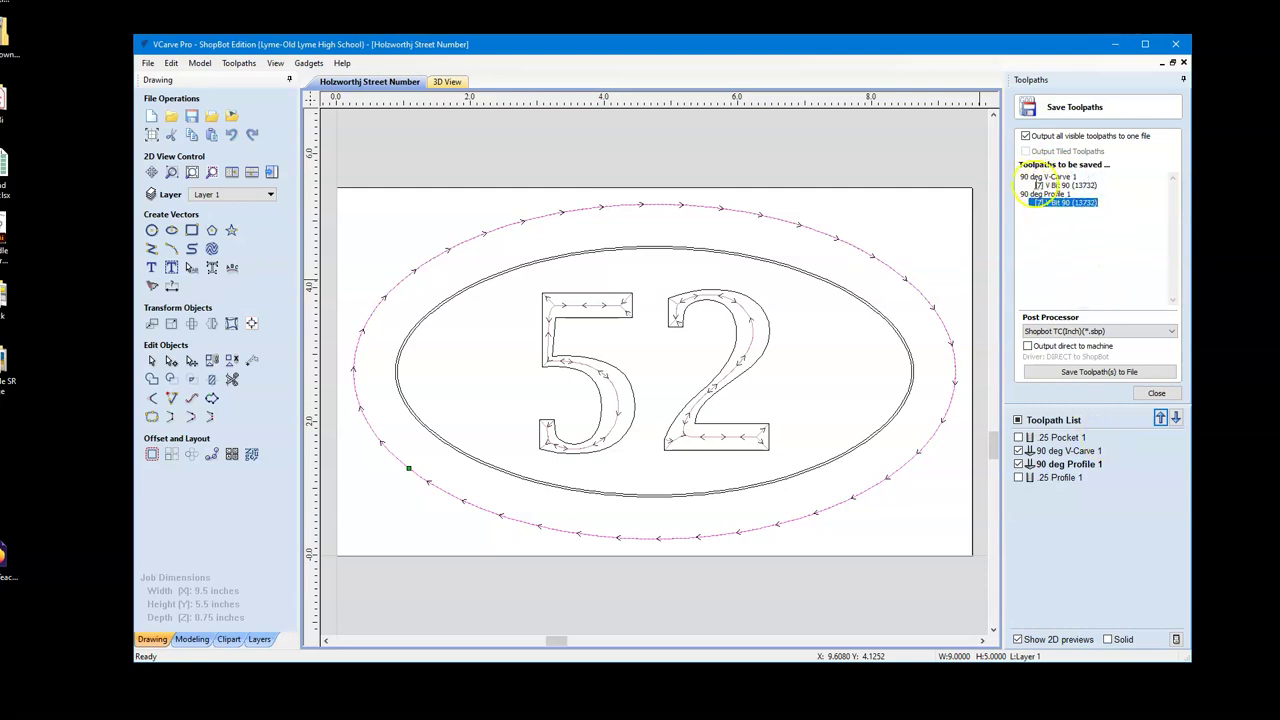
{"action": "left_click", "coordinate": [1025, 136]}
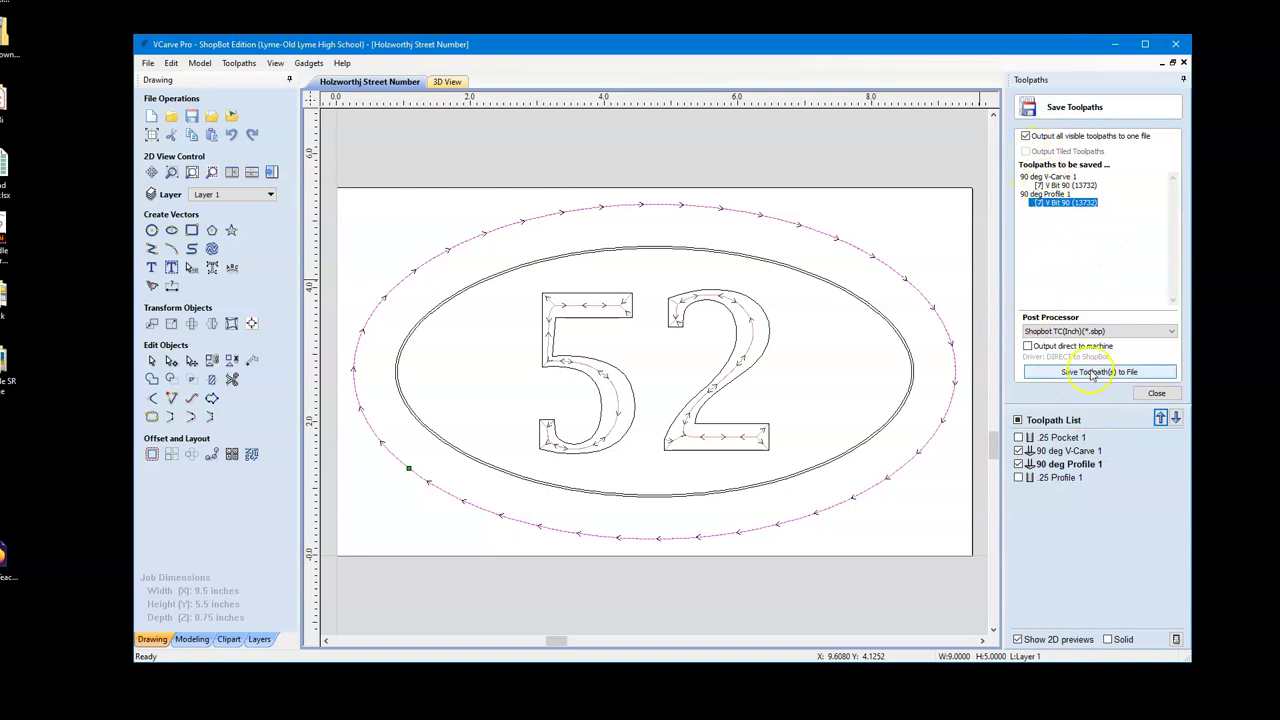
Save the 90 degree toolpaths as an .sbp file, replacing .25bit with '90 deg' in the name
{"action": "left_click", "coordinate": [1110, 372]}
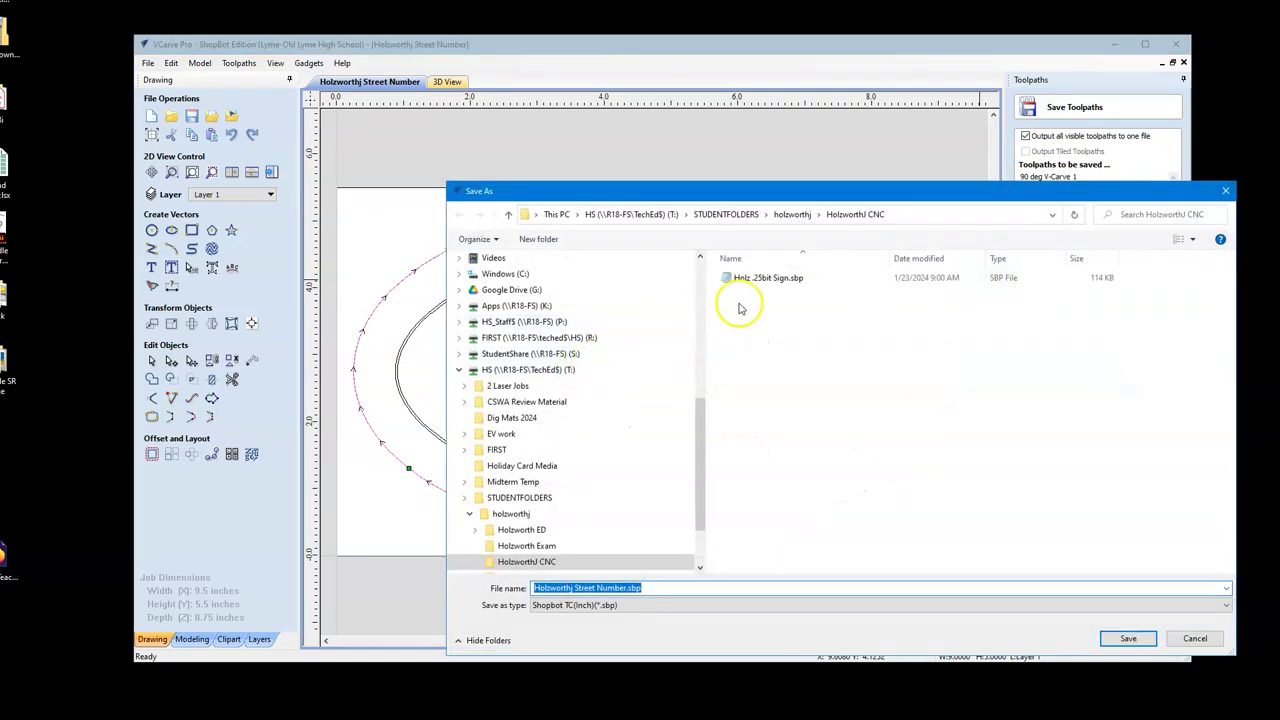
{"action": "left_click", "coordinate": [768, 277]}
{"action": "left_click", "coordinate": [560, 588]}
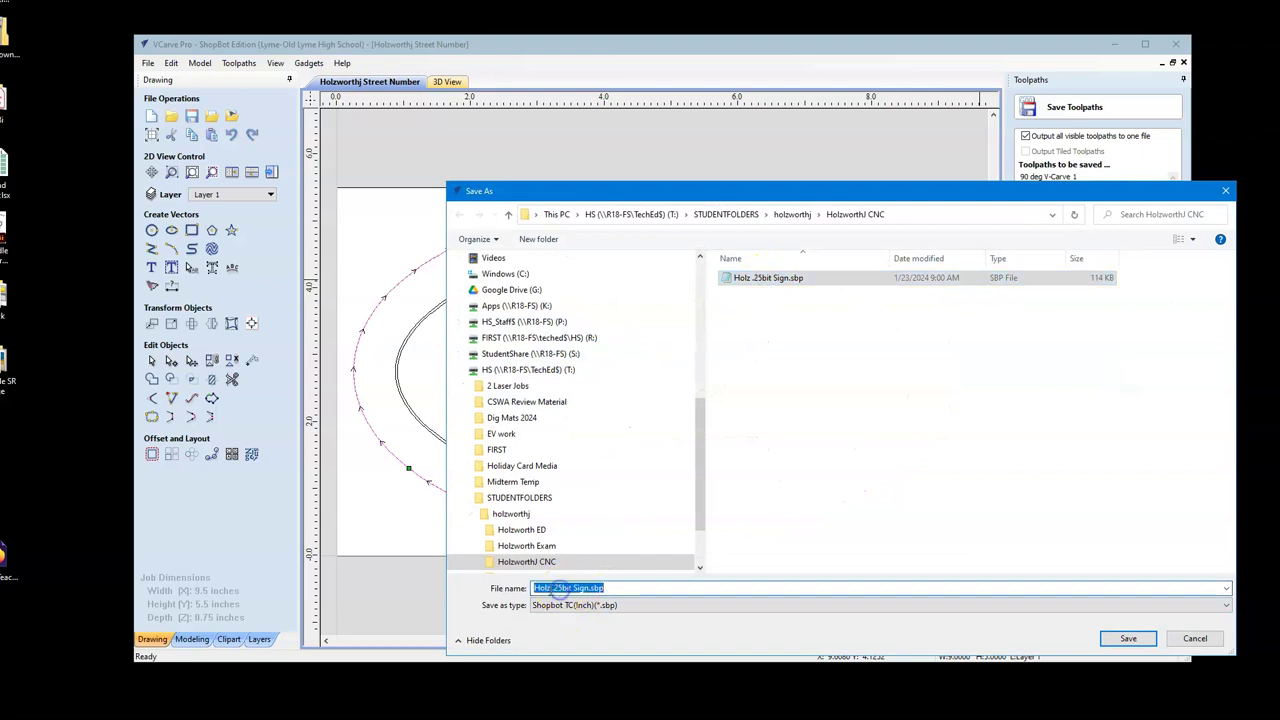
{"action": "left_click", "coordinate": [560, 588]}
{"action": "double_click", "coordinate": [561, 588]}
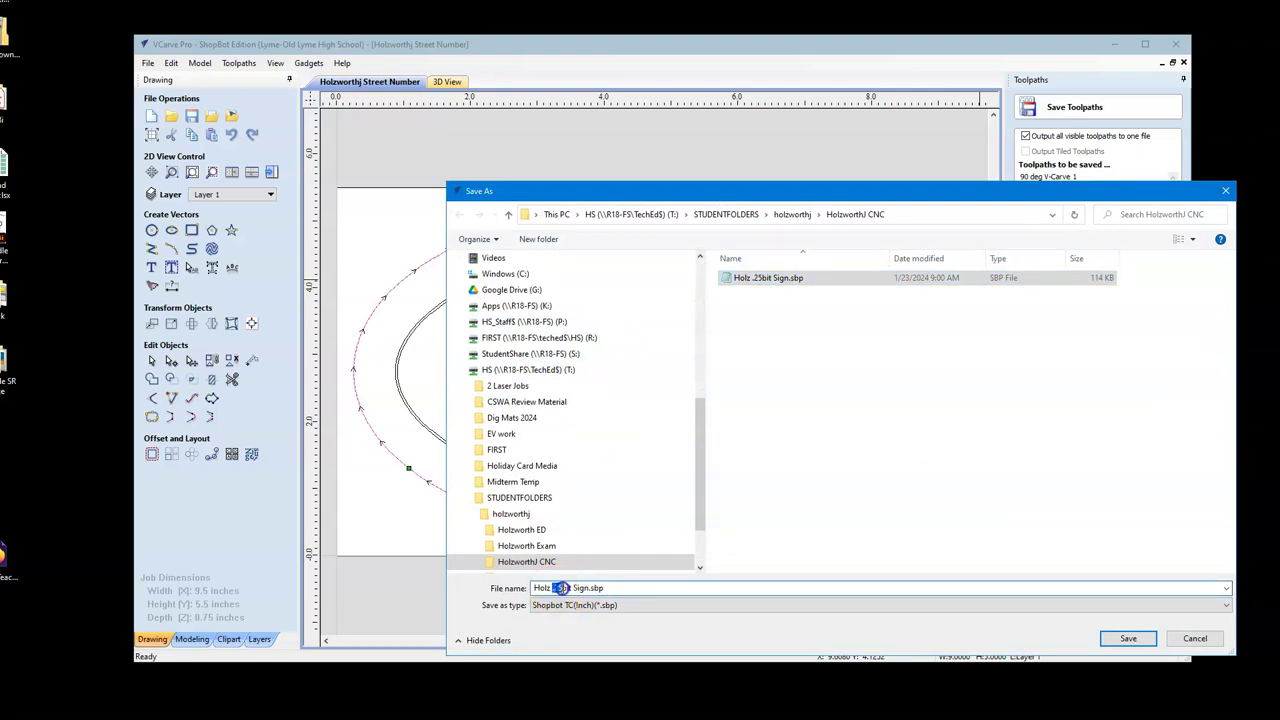
{"action": "type", "text": "90"}
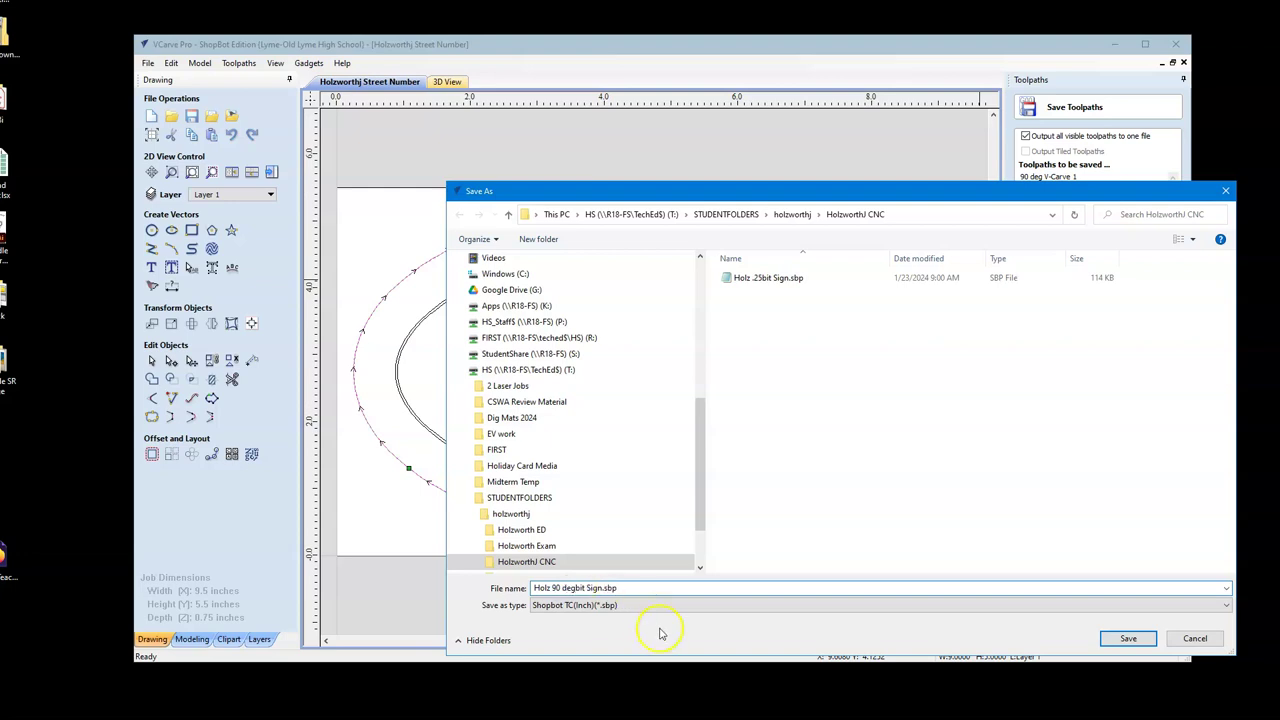
{"action": "type", "text": " deg"}
{"action": "left_click", "coordinate": [1128, 638]}
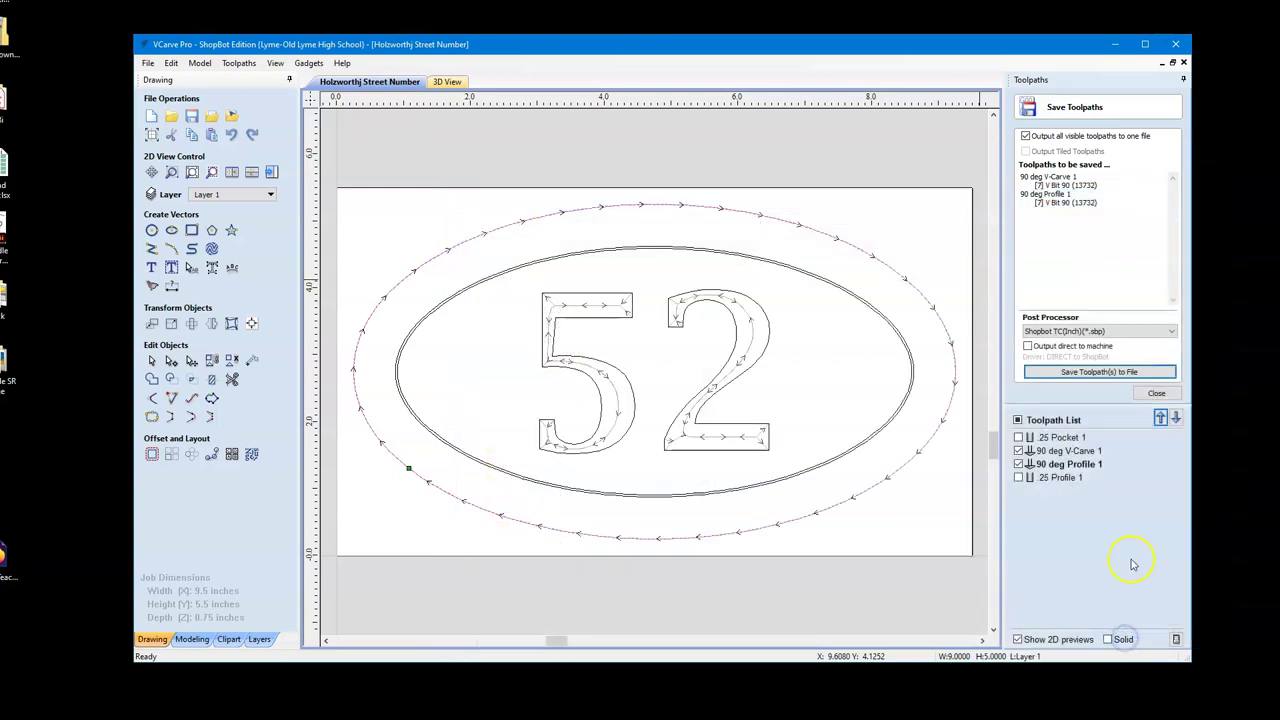